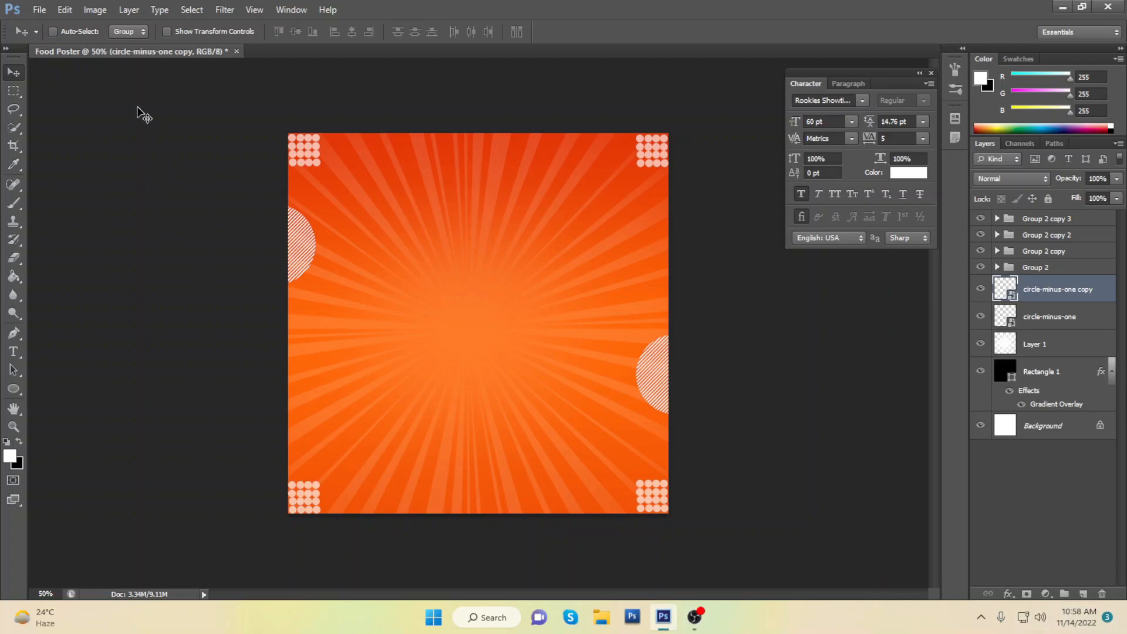
# - Place the HotMala chicken plate image into the poster as a new layer above the circle-minus-one copies
pyautogui.hotkey('ctrl', '+')
pyautogui.click(40, 10)
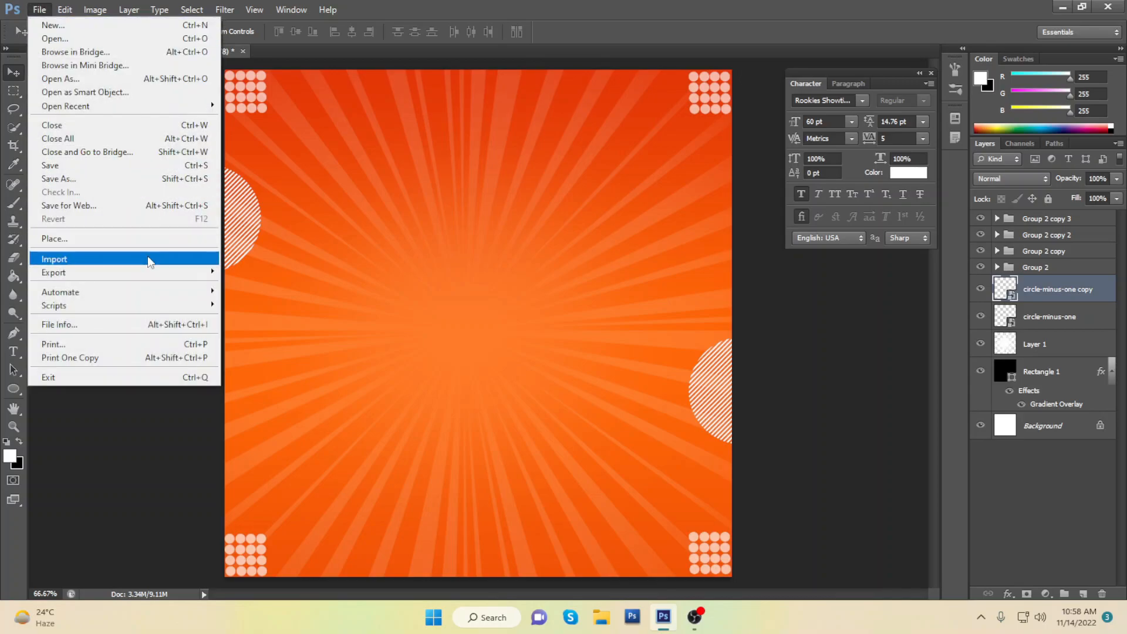
pyautogui.click(149, 238)
pyautogui.click(622, 139)
pyautogui.click(745, 482)
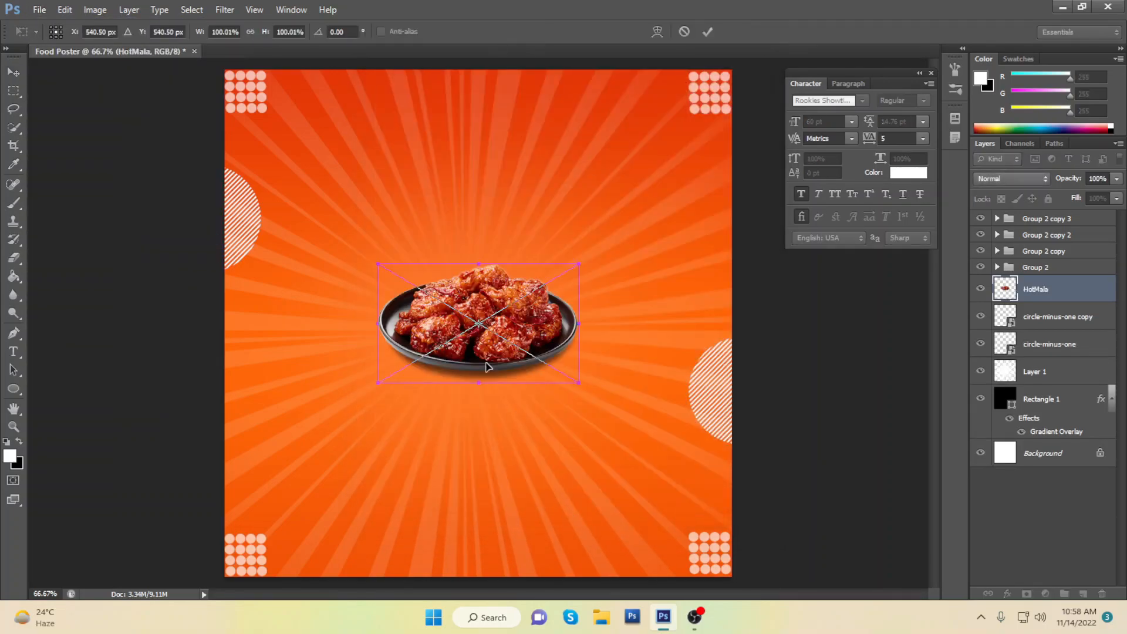
# - Enlarge the placed chicken plate to about 146% and position it slightly below the poster's centre
pyautogui.moveTo(579, 382); pyautogui.dragTo(639, 419)
pyautogui.moveTo(503, 377); pyautogui.dragTo(480, 431)
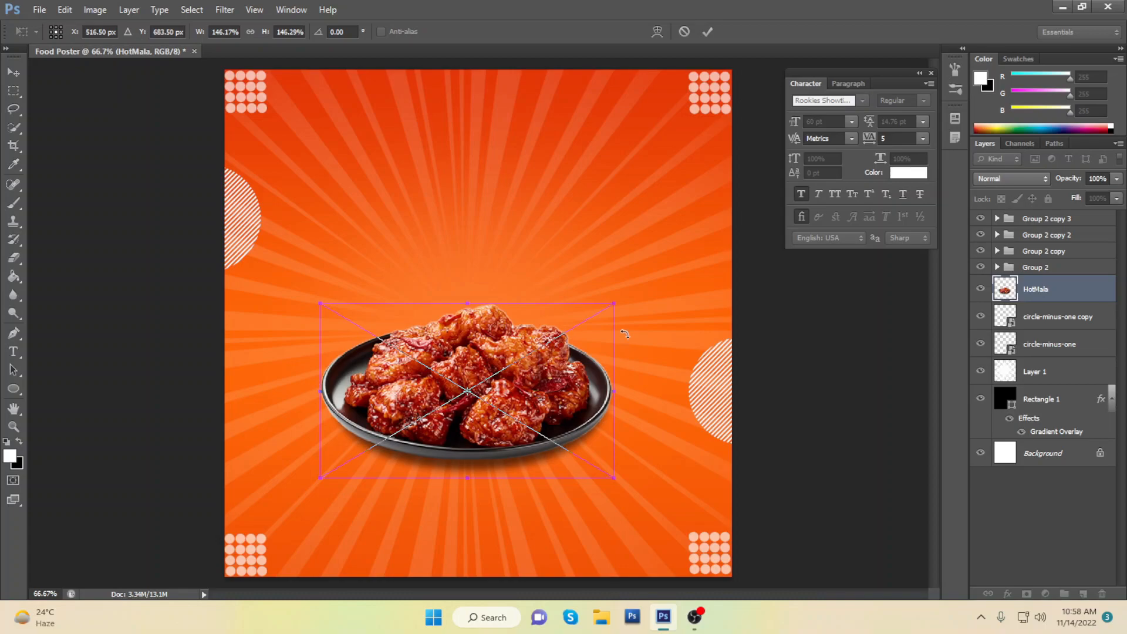
pyautogui.moveTo(615, 303); pyautogui.dragTo(613, 302)
pyautogui.press('Return')
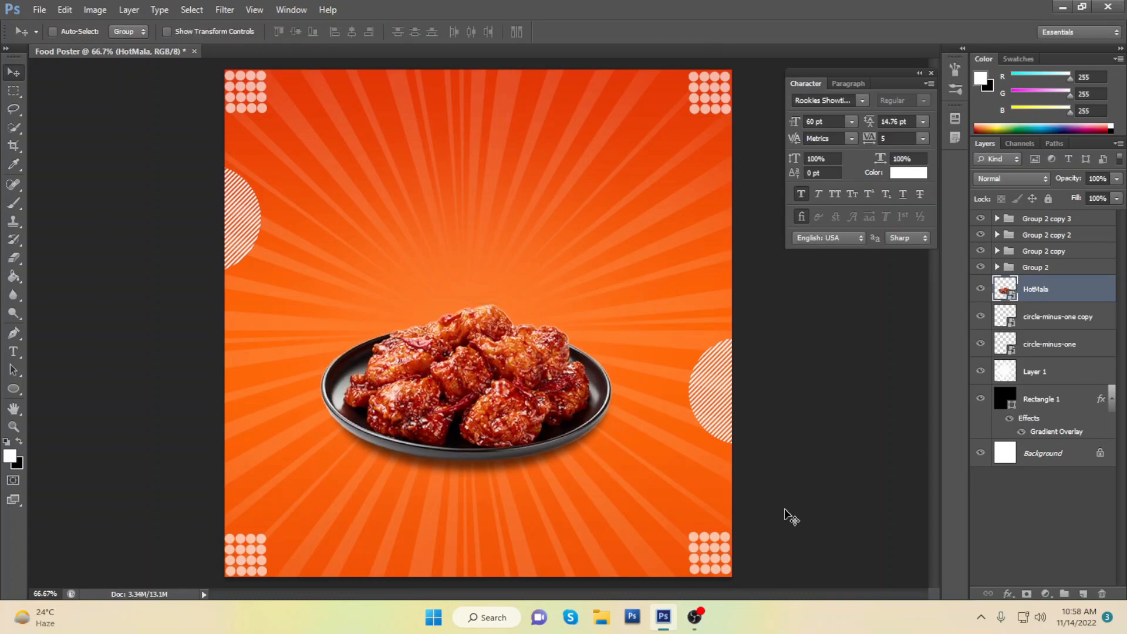
# - Add a new layer above HotMala and choose a round brush tip for the Brush tool
pyautogui.hotkey('ctrl', 'shift', 'alt', 'n')
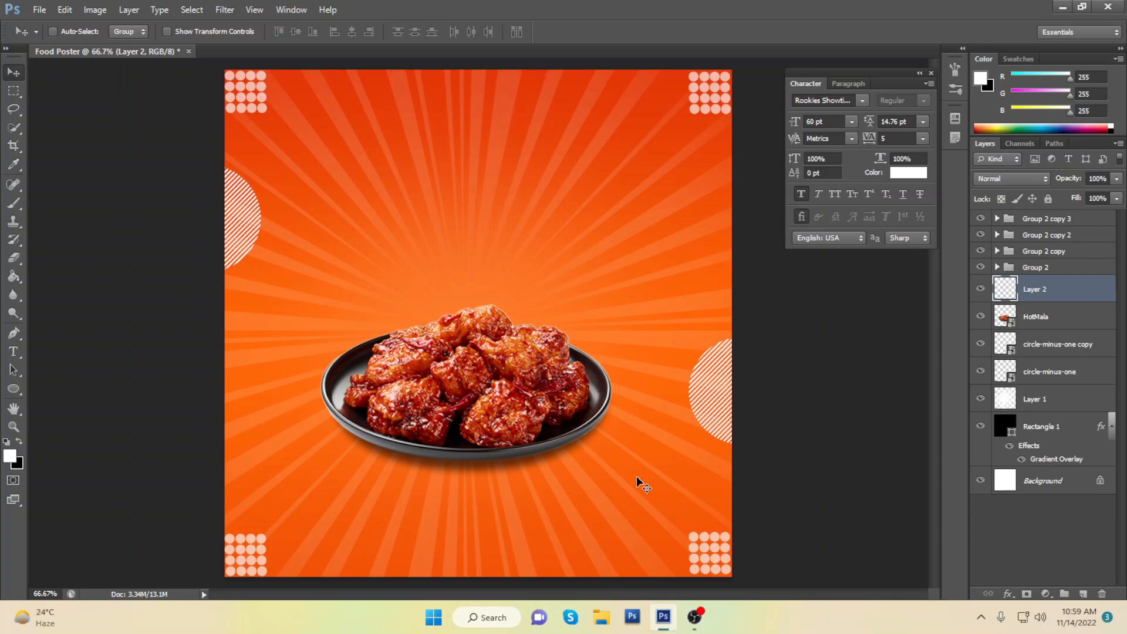
pyautogui.click(14, 203)
pyautogui.click(71, 32)
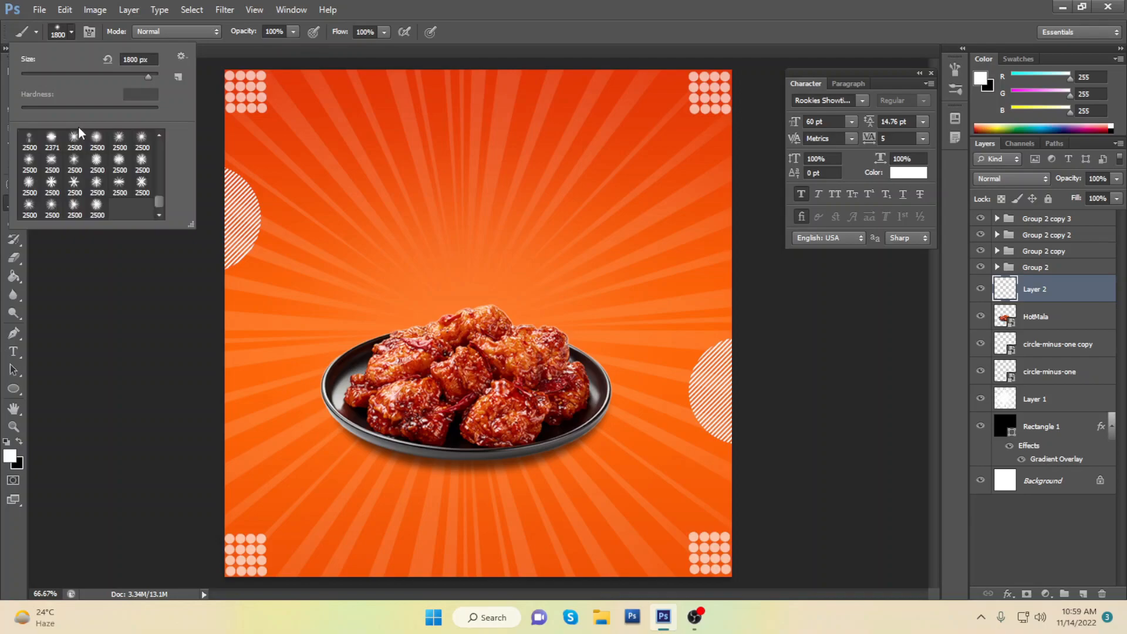
pyautogui.scroll(-5, 50, 196)
pyautogui.scroll(6, 50, 197)
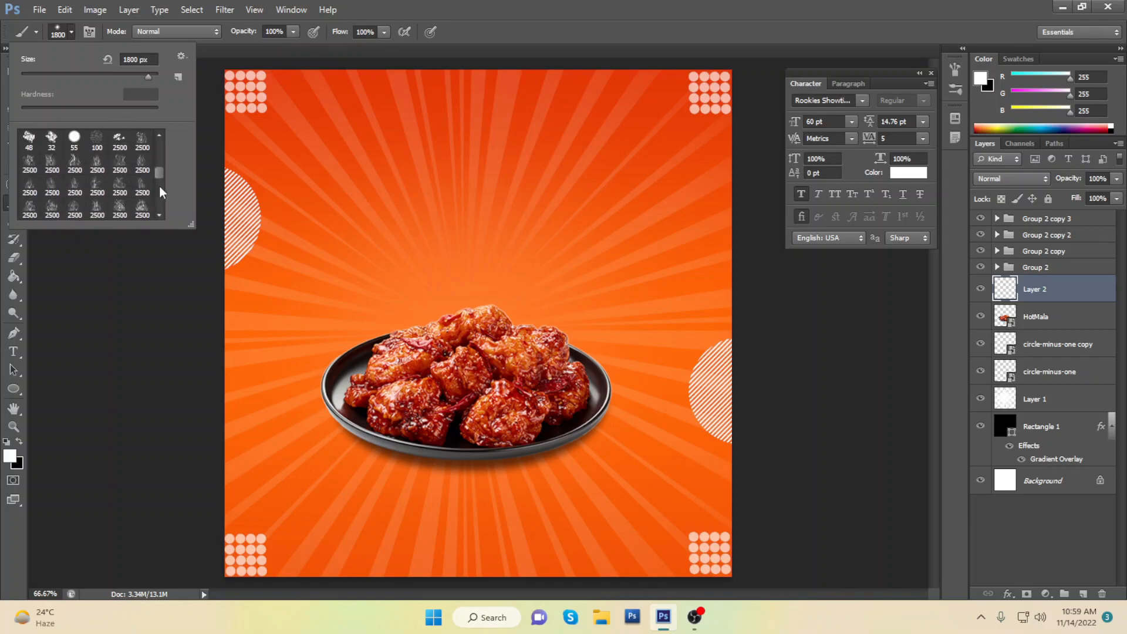
pyautogui.click(29, 141)
pyautogui.click(71, 33)
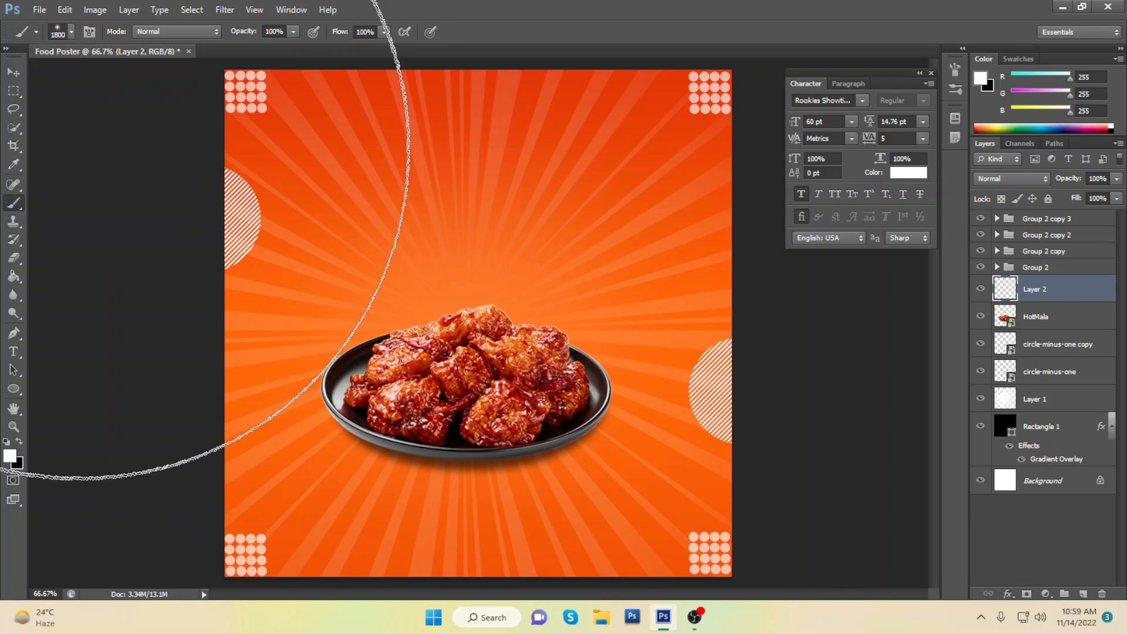
# - Shrink the brush to 300 px and paint a soft white glow over the upper part of the chicken
pyautogui.press('[')
pyautogui.press('[')
pyautogui.press('[')
pyautogui.press('[')
pyautogui.press('[')
pyautogui.press('[')
pyautogui.press('[')
pyautogui.press('[')
pyautogui.press('[')
pyautogui.press('[')
pyautogui.press('[')
pyautogui.press('[')
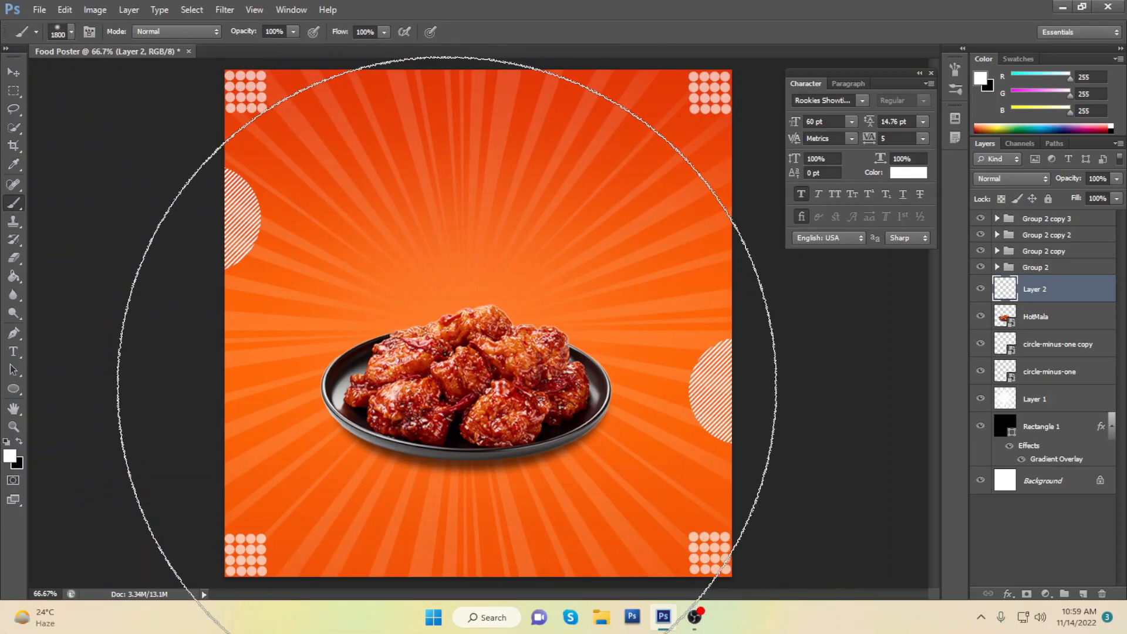
pyautogui.press('[')
pyautogui.press('[')
pyautogui.press('[')
pyautogui.press('[')
pyautogui.press('[')
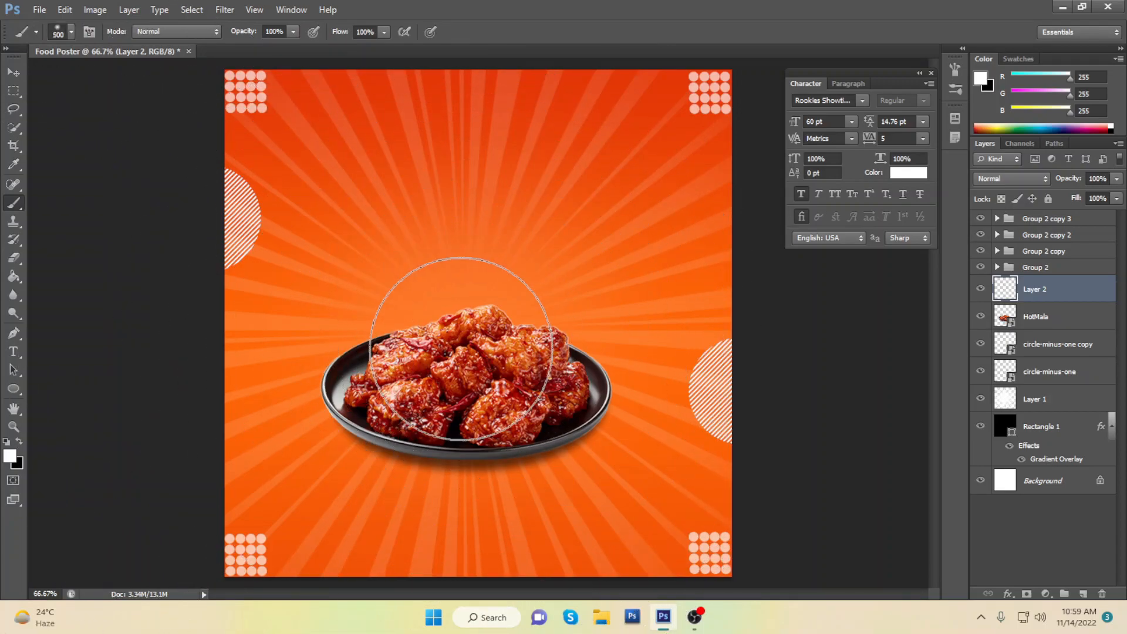
pyautogui.moveTo(511, 346)
pyautogui.mouseDown()
pyautogui.moveTo(446, 355)
pyautogui.moveTo(528, 346)
pyautogui.mouseUp()
# - Lower the opacity of the white glow layer to 18%
pyautogui.click(1117, 179)
pyautogui.moveTo(1114, 194); pyautogui.dragTo(1062, 193)
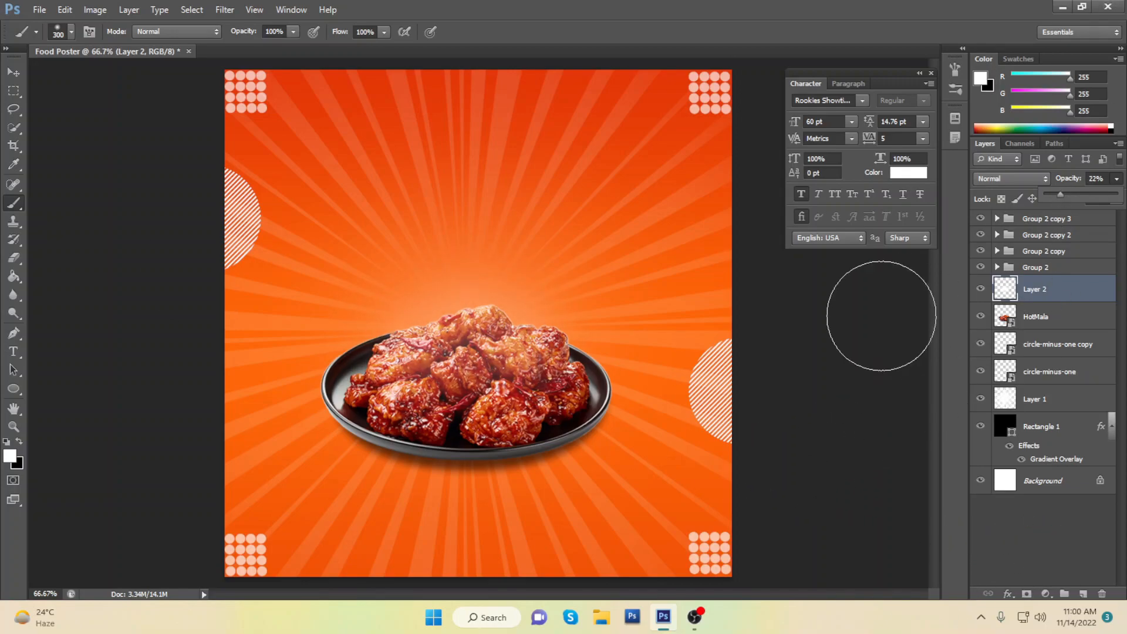
pyautogui.moveTo(1058, 192); pyautogui.dragTo(1058, 195)
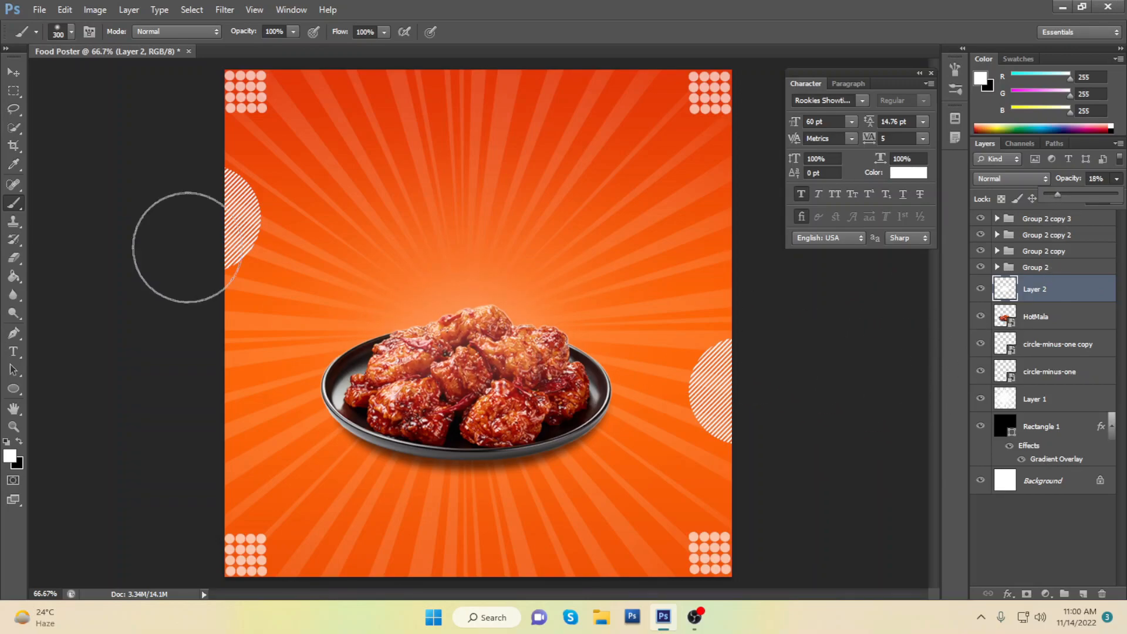
pyautogui.press('v')
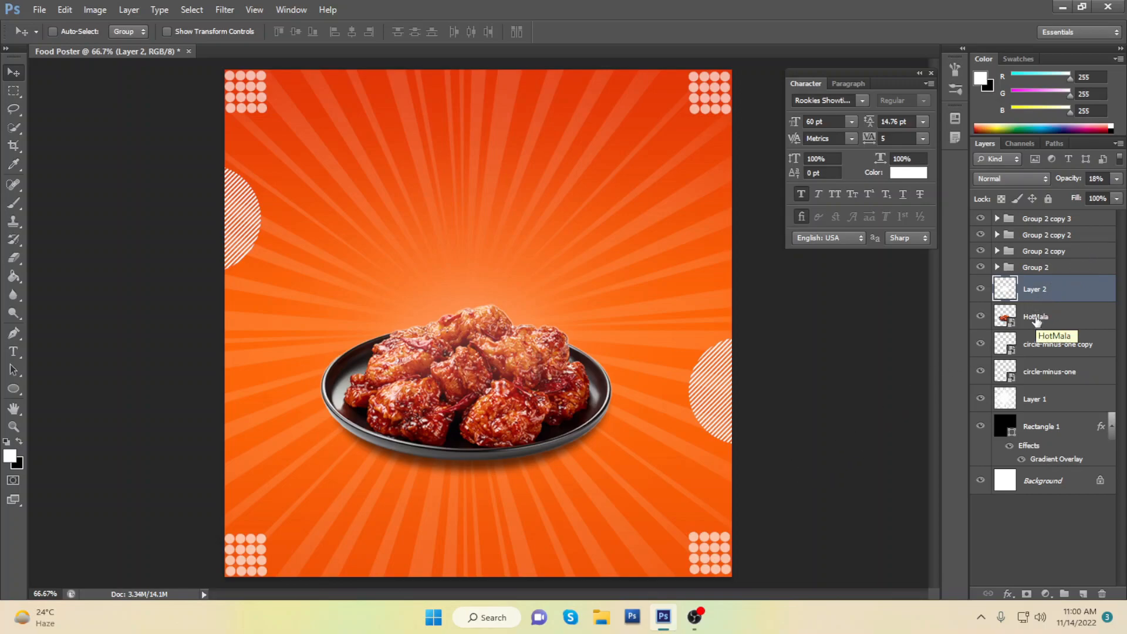
# - Add the white heading text "SPECIAL" near the upper edge of the poster
pyautogui.click(13, 351)
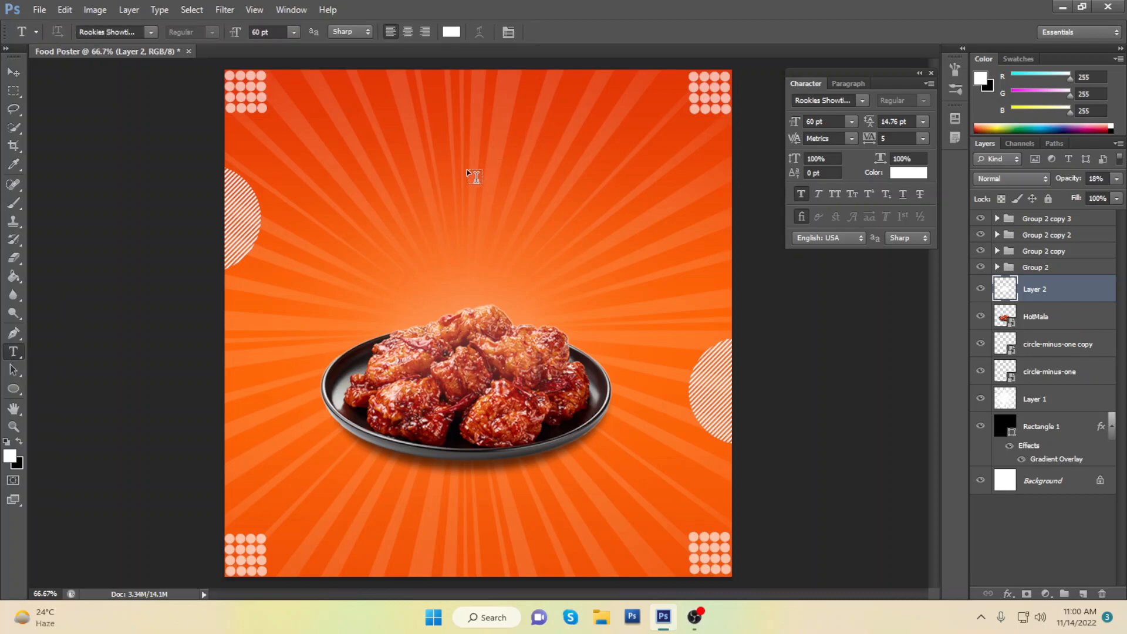
pyautogui.click(369, 119)
pyautogui.write('S')
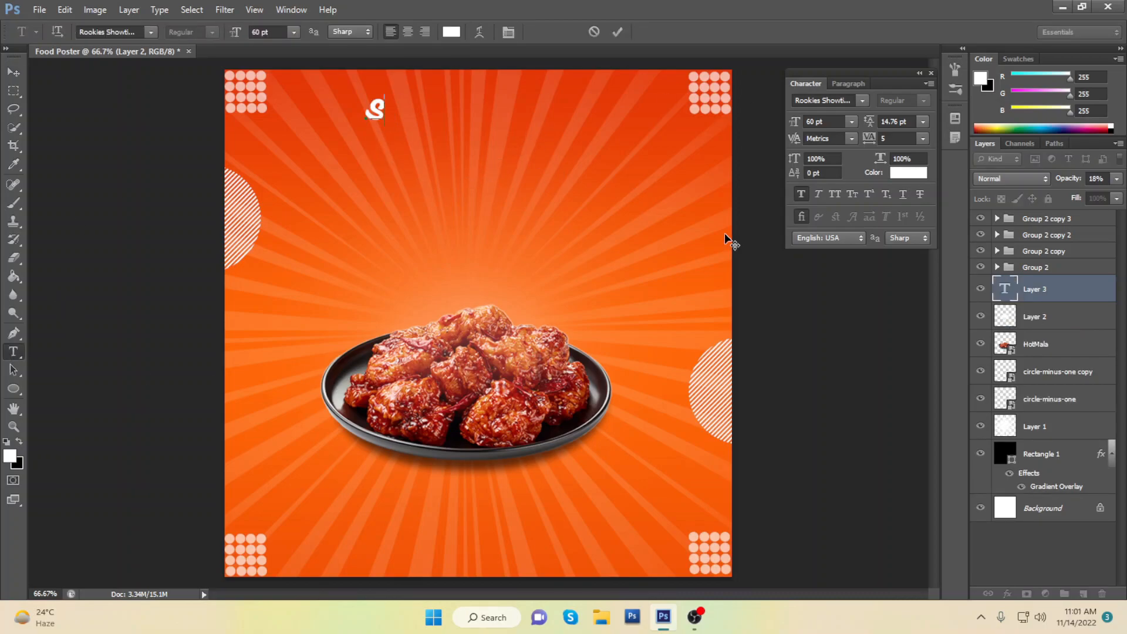
pyautogui.write('DECIAL')
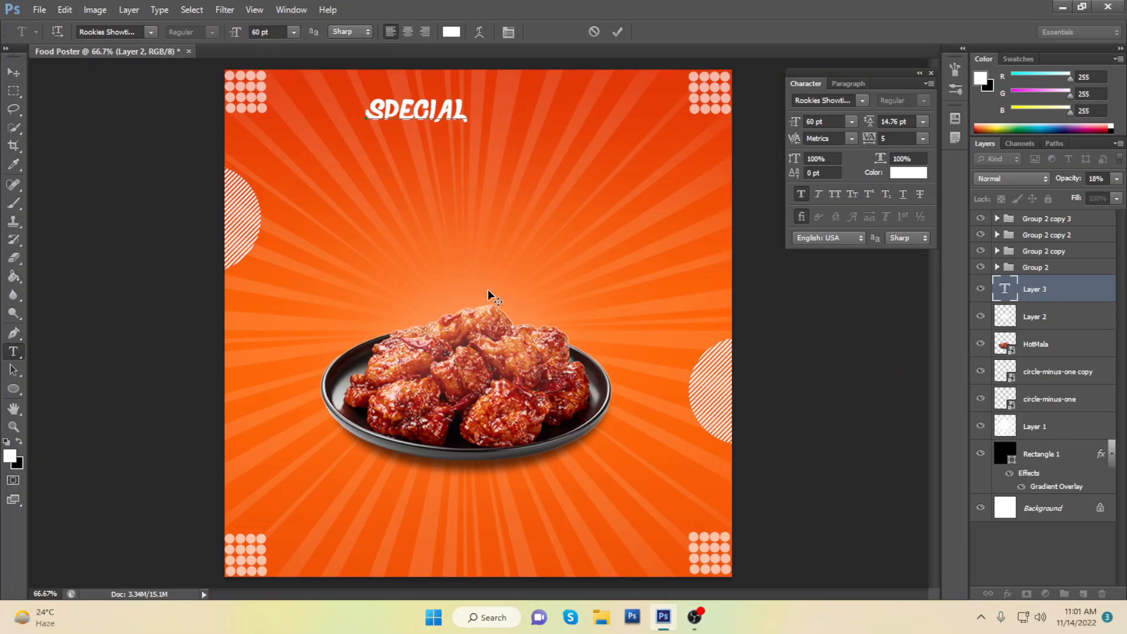
pyautogui.click(618, 32)
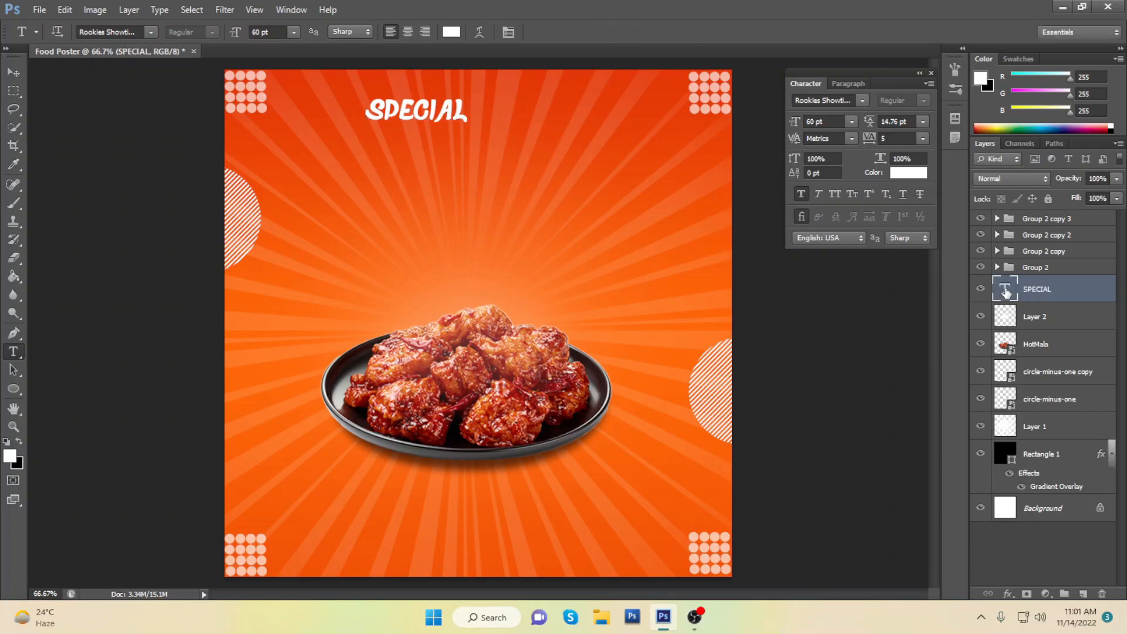
# - Set the font size of the SPECIAL heading to 146.5 pt
pyautogui.doubleClick(1004, 290)
pyautogui.click(261, 32)
pyautogui.write('14')
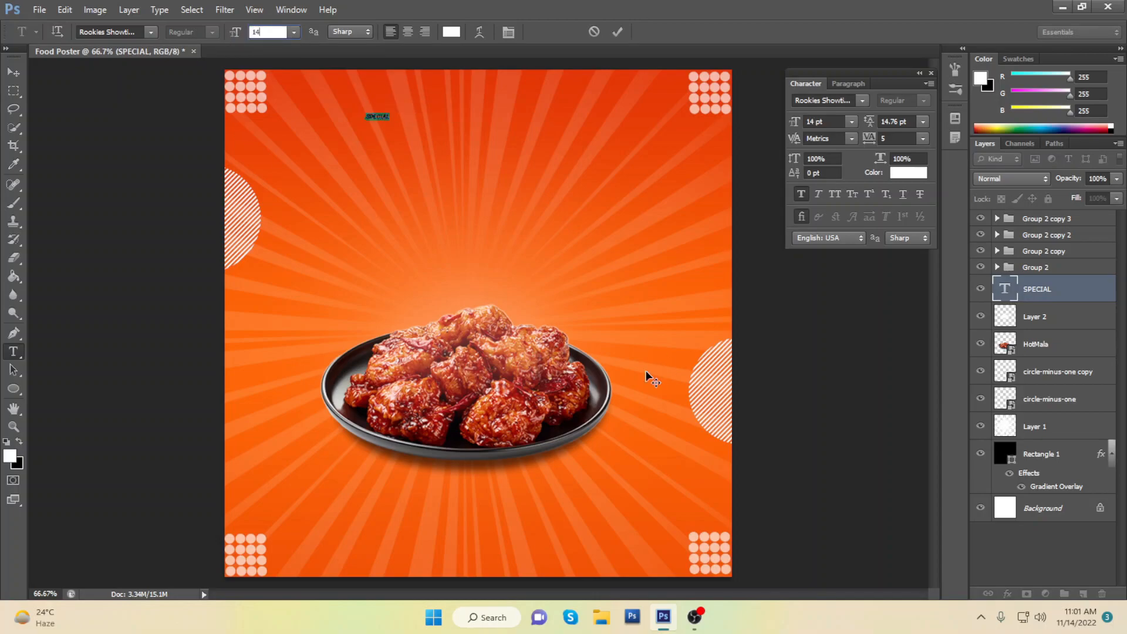
pyautogui.write('6.5')
pyautogui.press('Return')
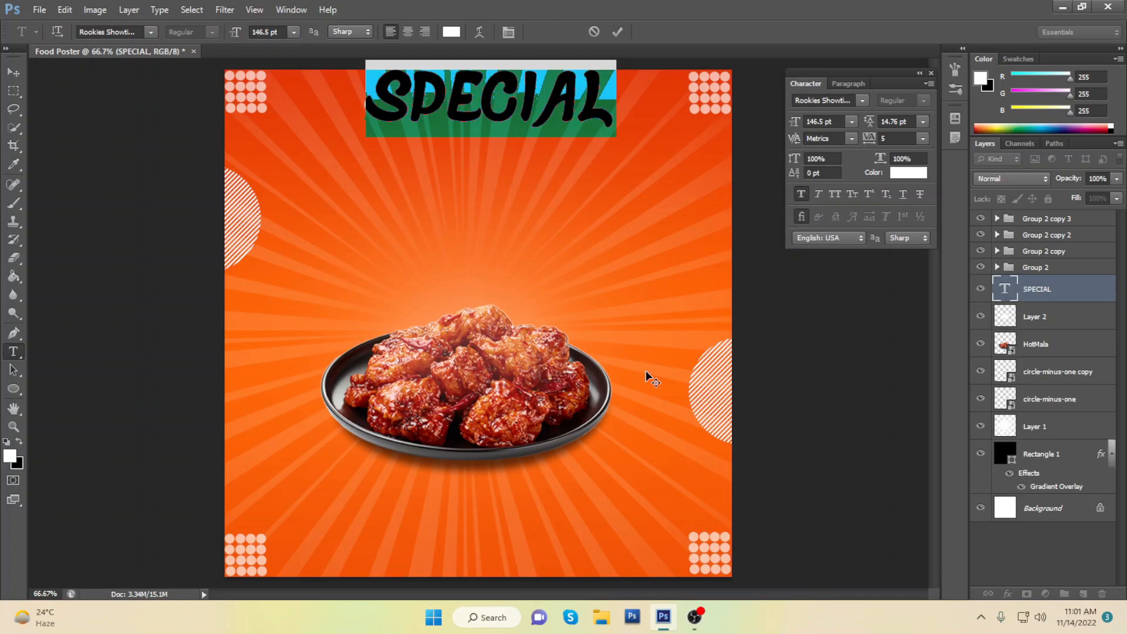
pyautogui.click(618, 31)
# - Move the SPECIAL heading down and centre it horizontally between the upper dot patterns
pyautogui.press('v')
pyautogui.moveTo(401, 111); pyautogui.dragTo(389, 154)
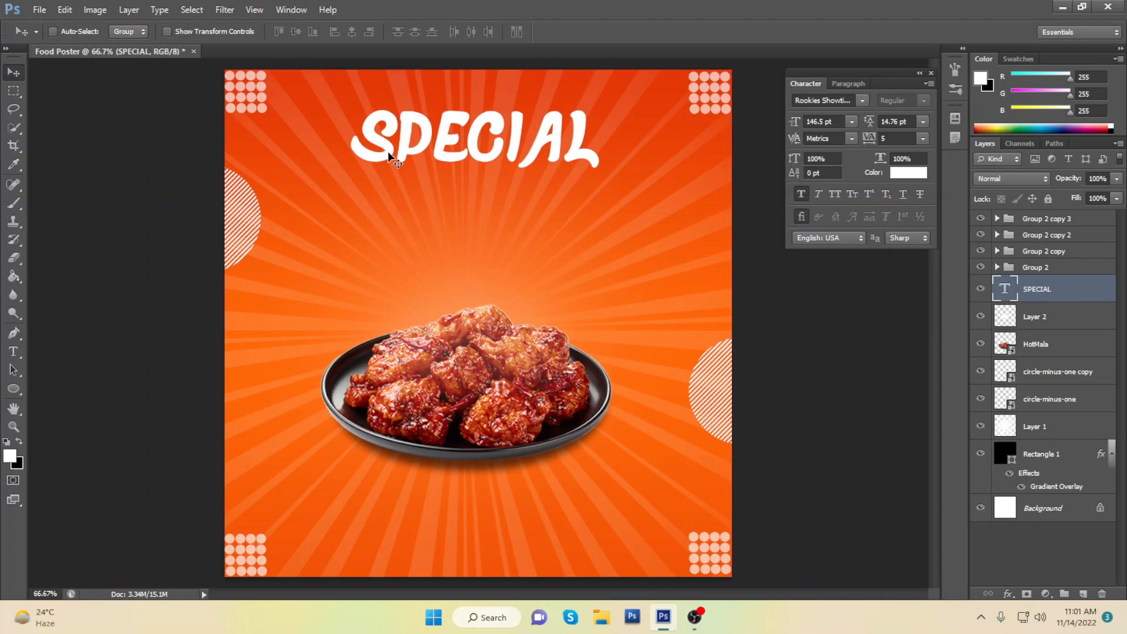
pyautogui.moveTo(538, 162); pyautogui.dragTo(574, 155)
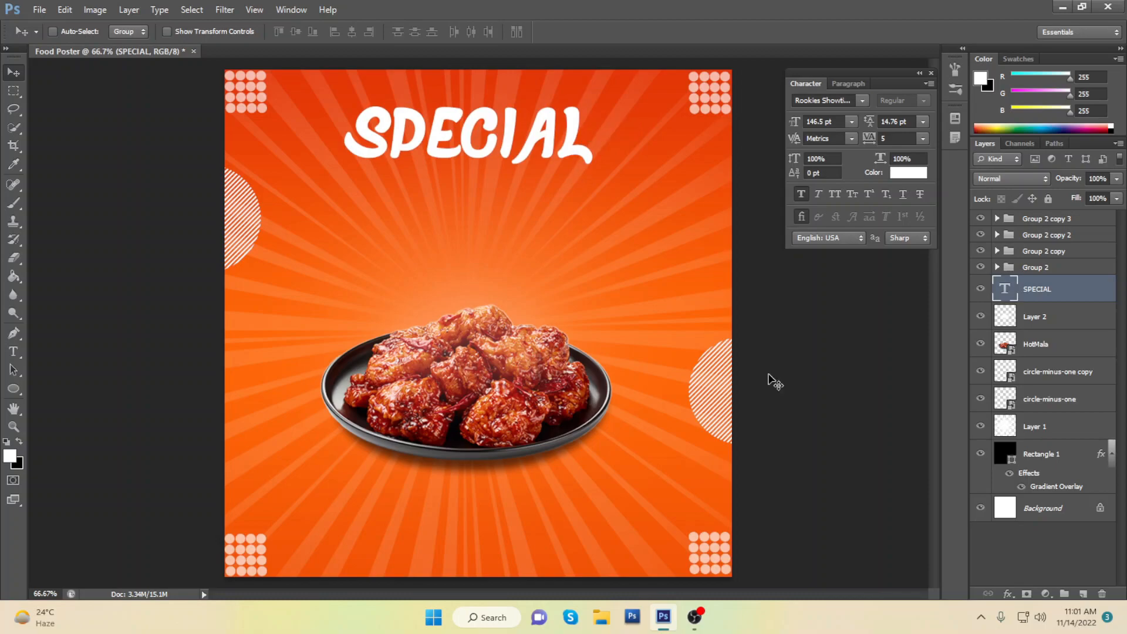
# - Apply a Gradient Overlay layer style fading from white to pale pink to the SPECIAL heading
pyautogui.click(1029, 478)
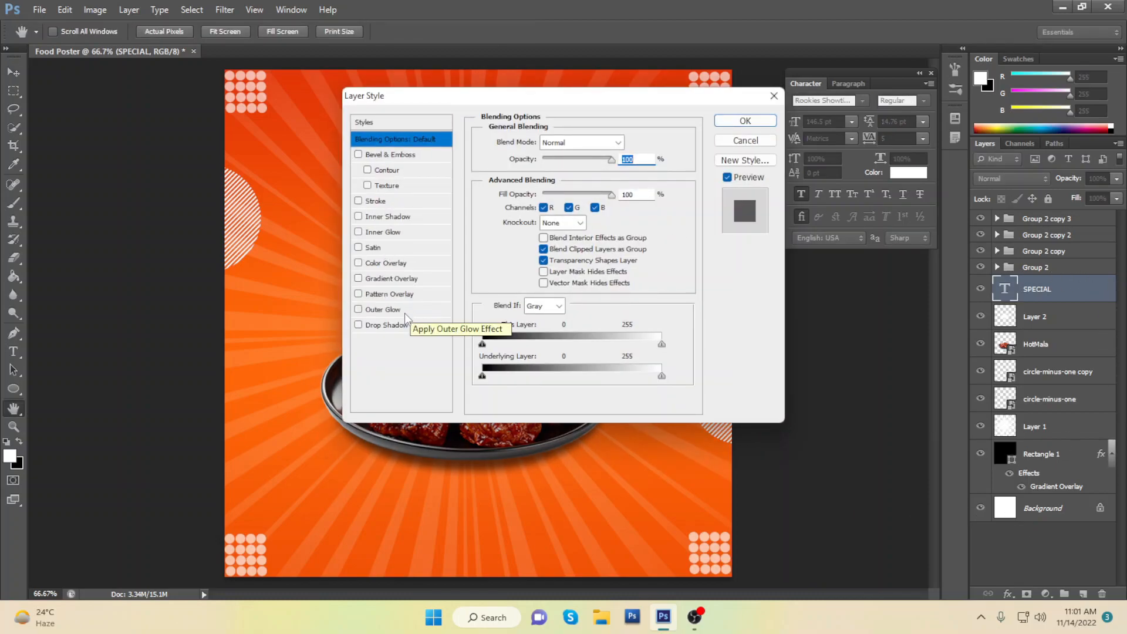
pyautogui.click(388, 279)
pyautogui.click(586, 175)
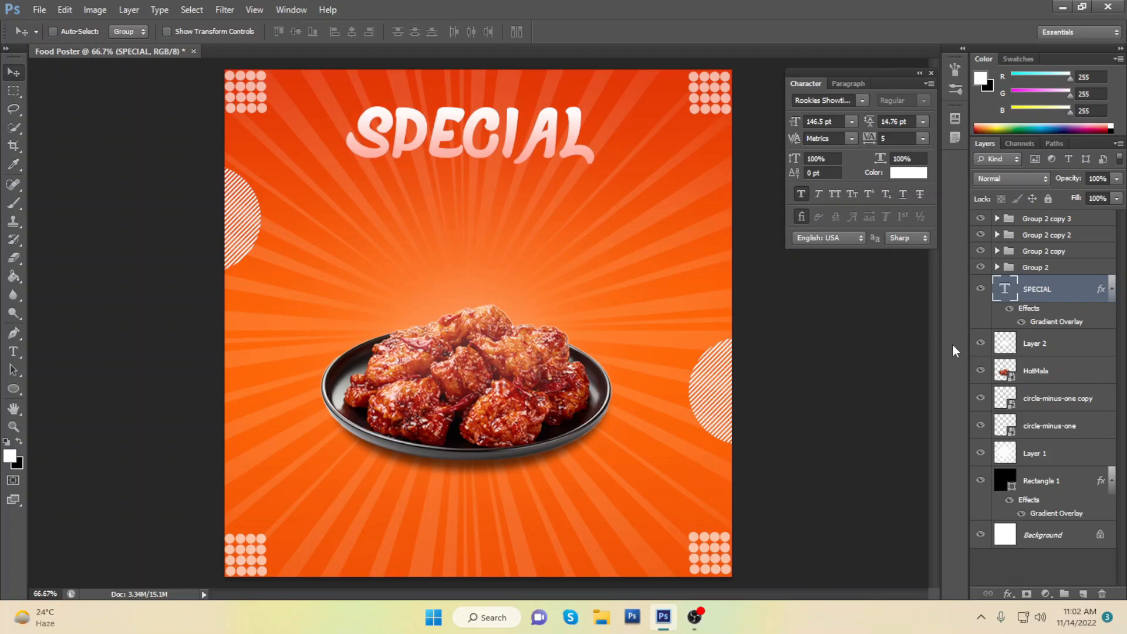
# - Add the white text "food" in Salutino at 75.59 pt and centre it just below SPECIAL
pyautogui.press('t')
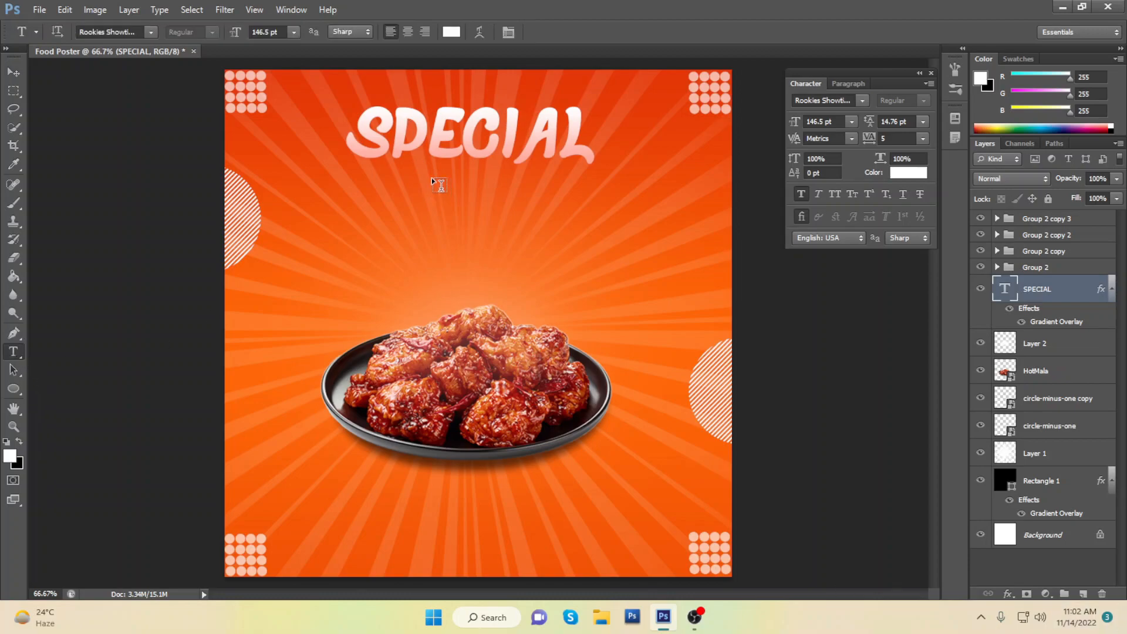
pyautogui.click(433, 177)
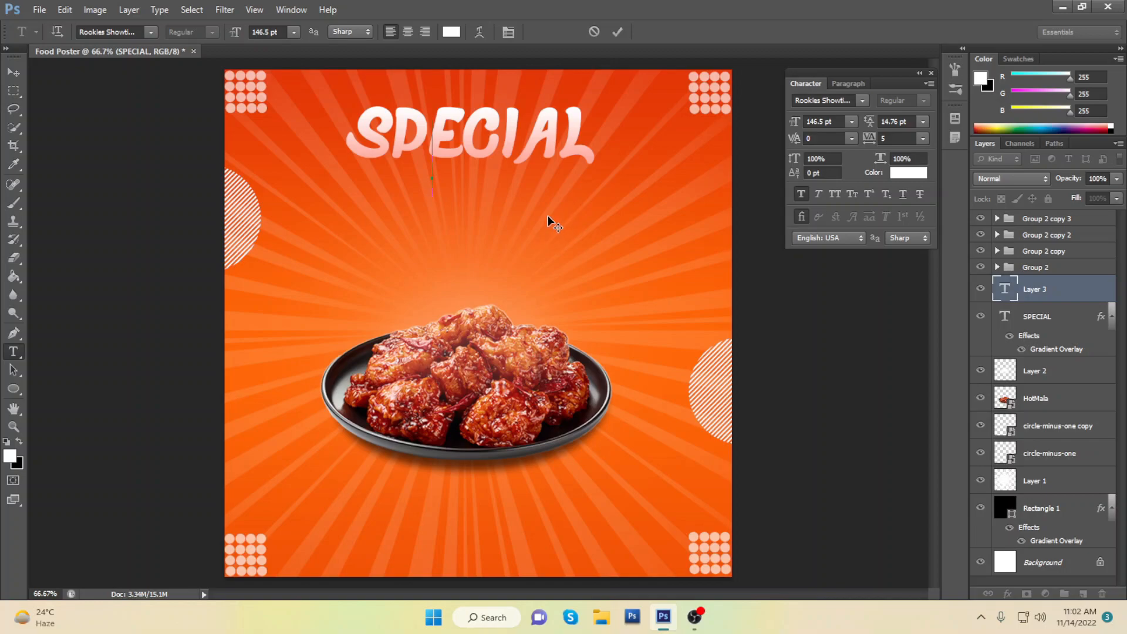
pyautogui.click(139, 31)
pyautogui.write('Salutino')
pyautogui.click(267, 31)
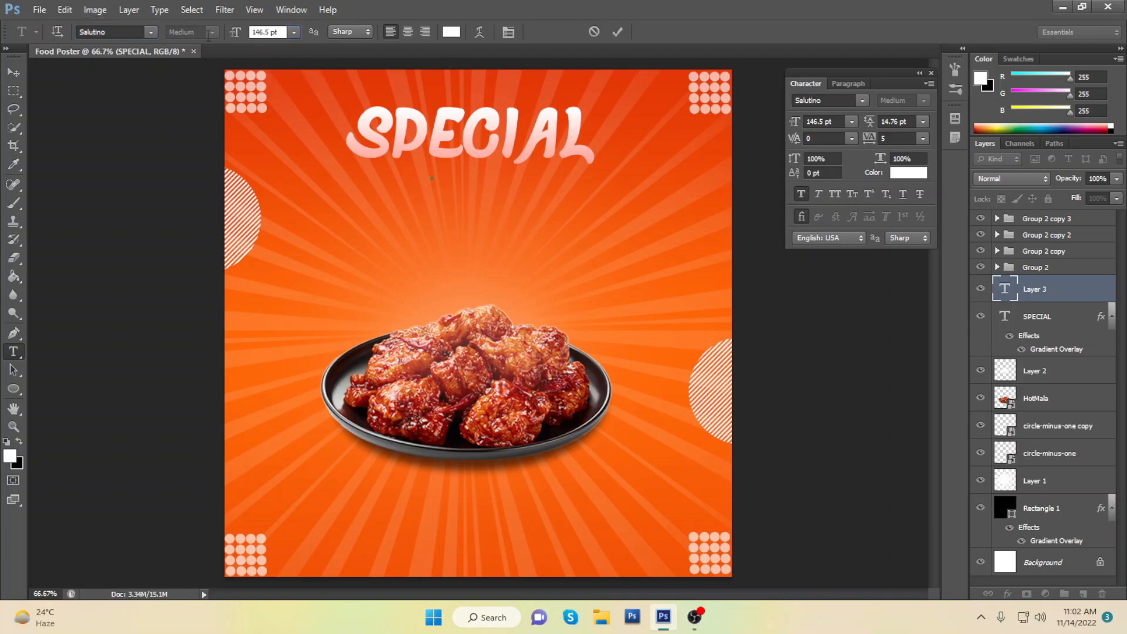
pyautogui.write('75.59')
pyautogui.press('Return')
pyautogui.write('food')
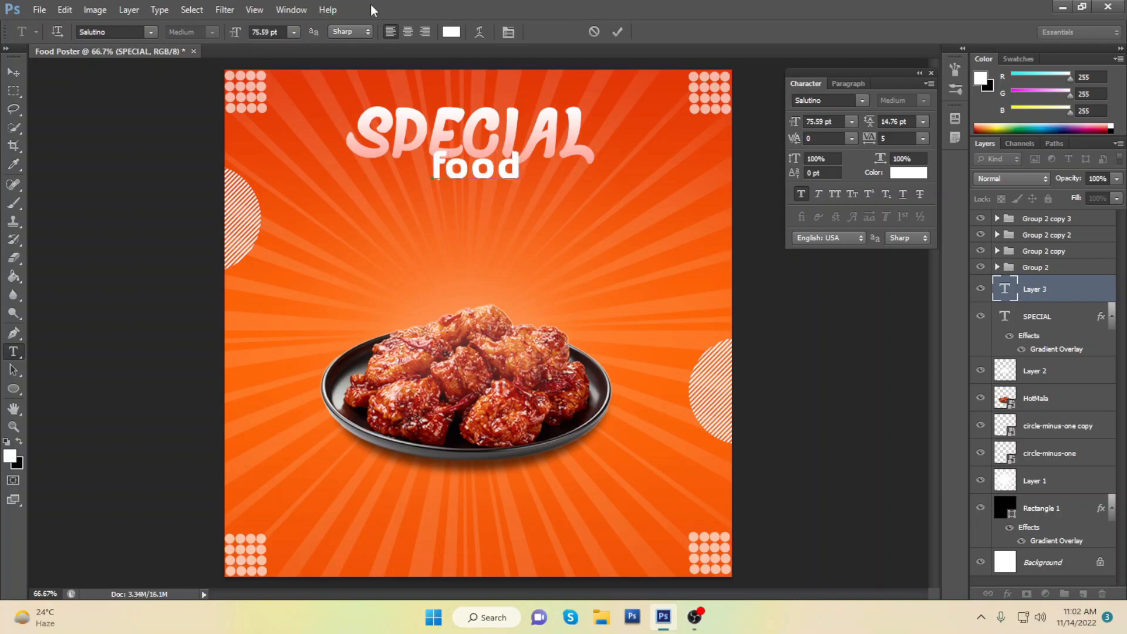
pyautogui.moveTo(481, 189); pyautogui.dragTo(471, 207)
pyautogui.click(616, 31)
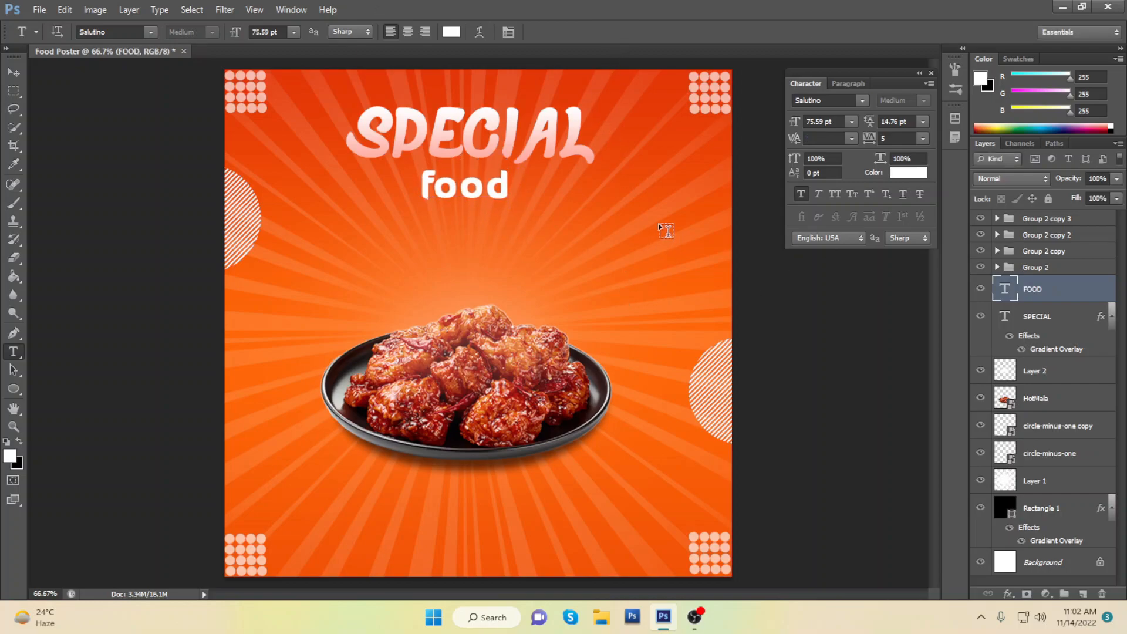
# - Add the text "menu" in the reasonSystem font at 90.78 pt and centre it below "food"
pyautogui.click(416, 232)
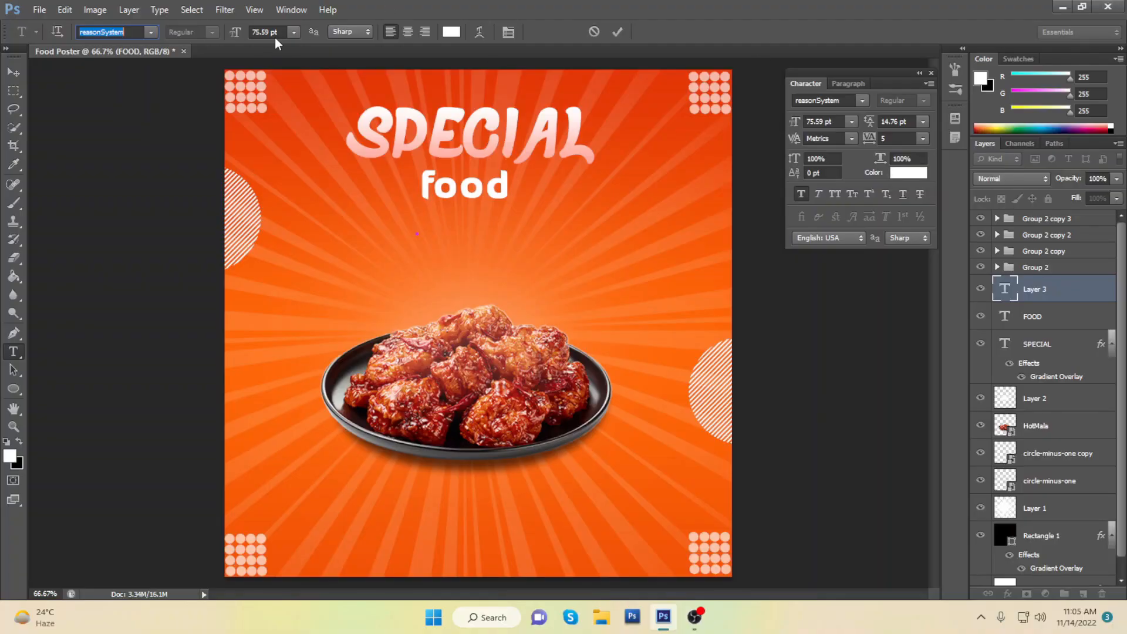
pyautogui.click(273, 32)
pyautogui.write('90.78')
pyautogui.press('Return')
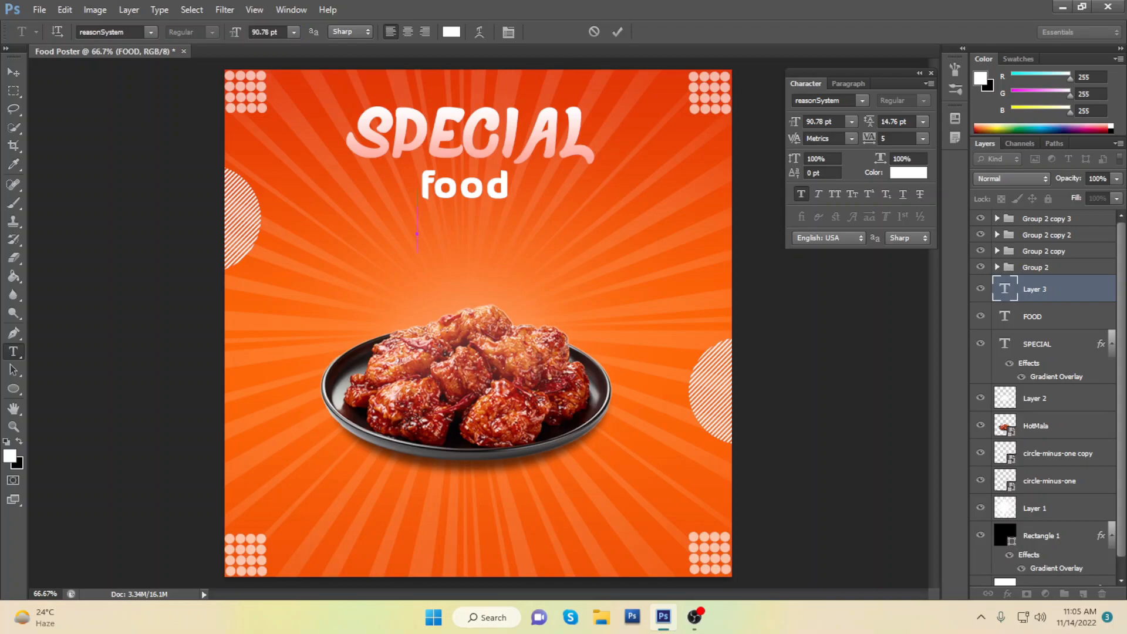
pyautogui.write('menu')
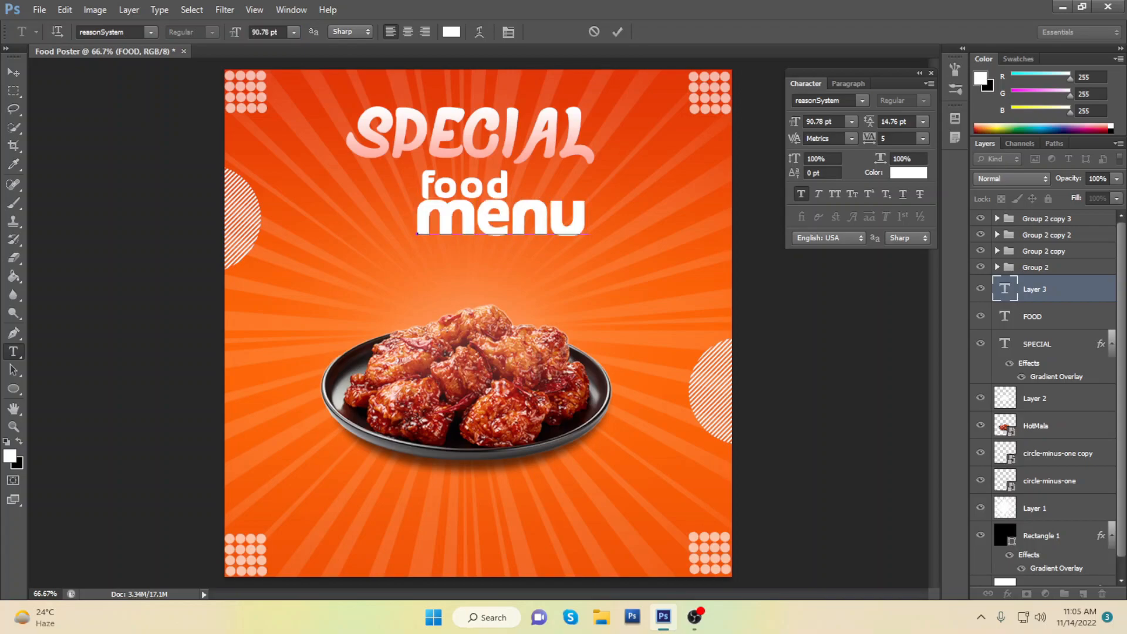
pyautogui.moveTo(440, 272); pyautogui.dragTo(420, 272)
pyautogui.click(618, 33)
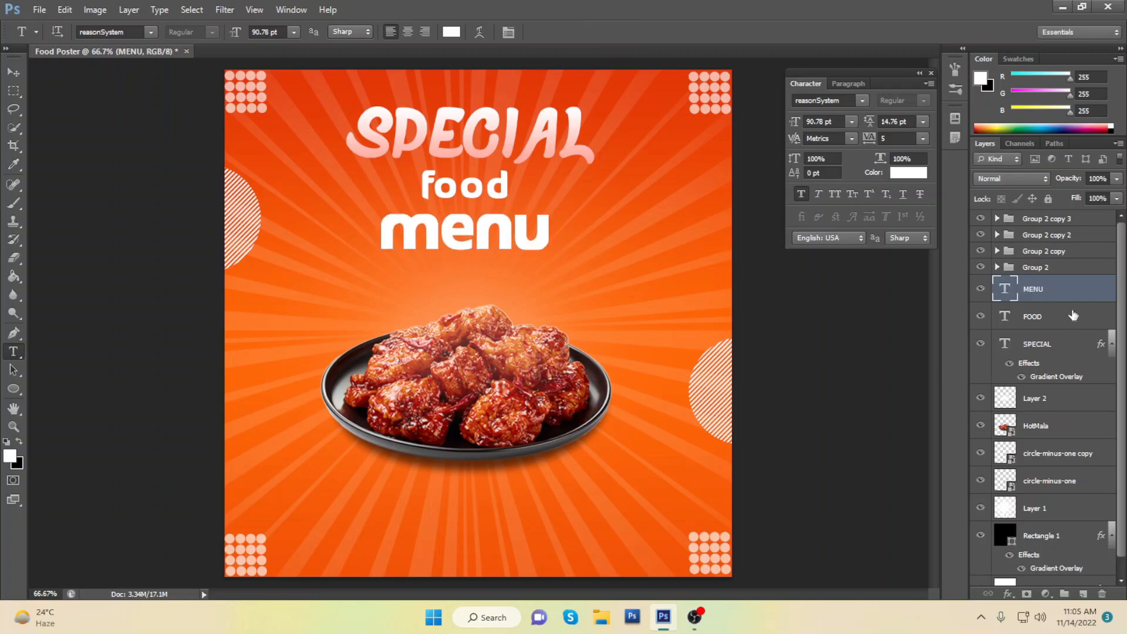
# - Change the colour of the "menu" text to dark red, hex 6C0202
pyautogui.click(450, 32)
pyautogui.click(551, 244)
pyautogui.click(632, 352)
pyautogui.write('6')
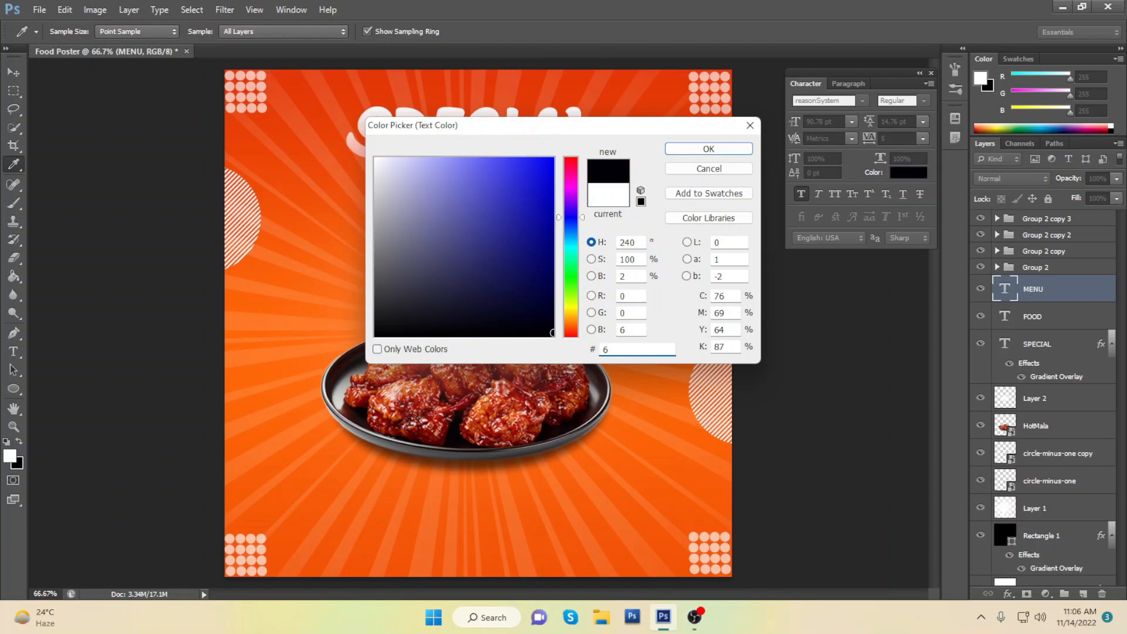
pyautogui.write('C0202')
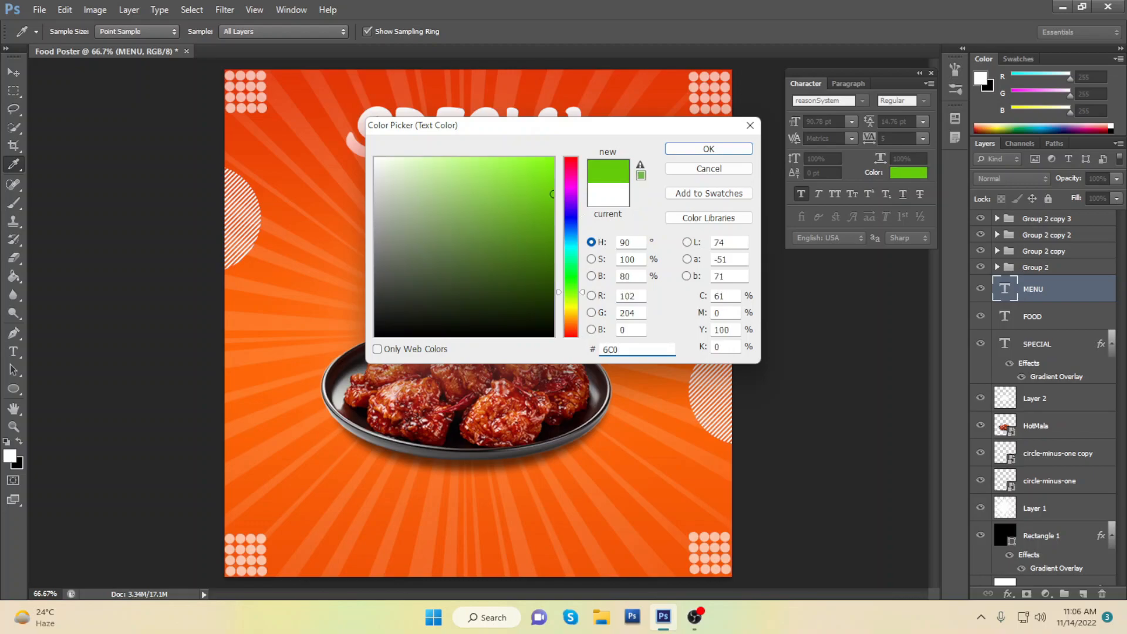
pyautogui.click(726, 154)
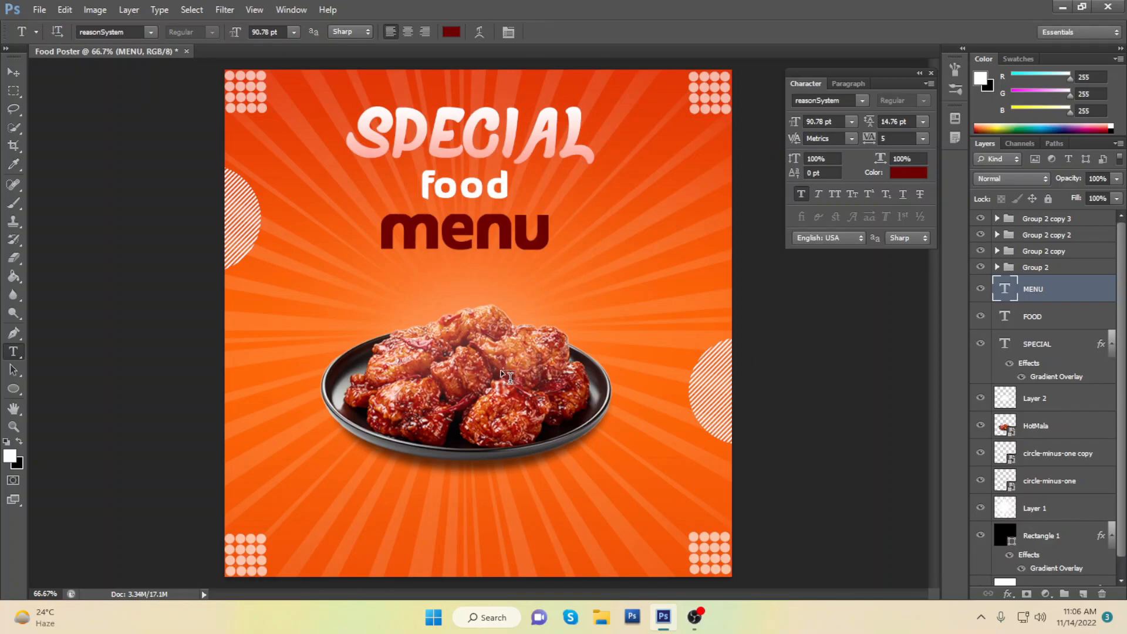
# - Shift the "menu" text slightly to the right so it sits centred under "food"
pyautogui.click(14, 72)
pyautogui.moveTo(450, 240); pyautogui.dragTo(456, 243)
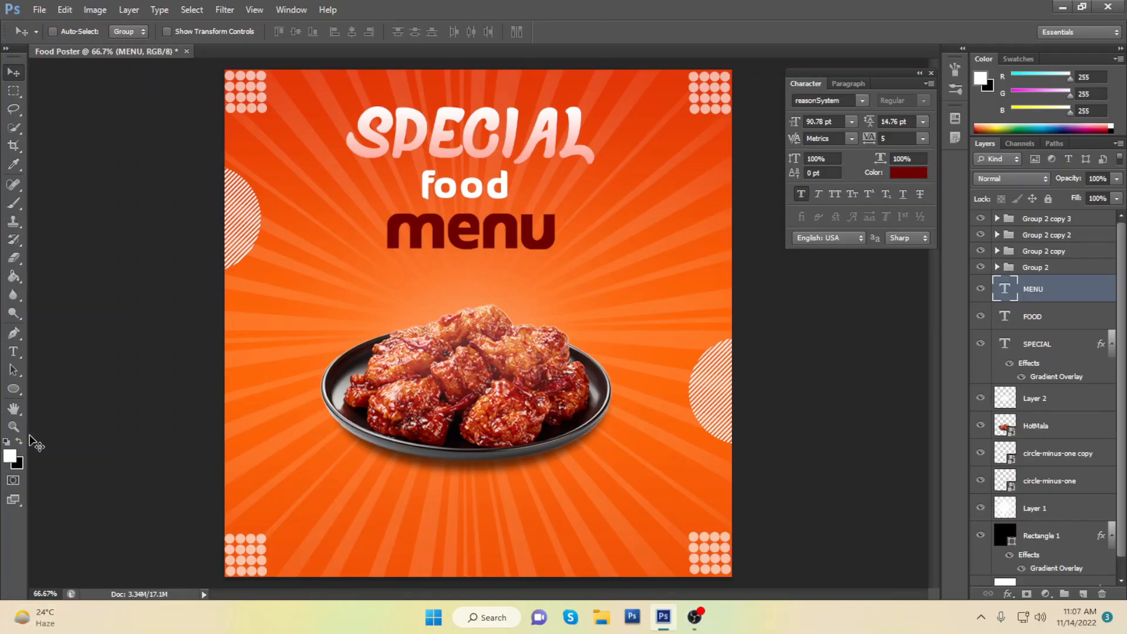
# - Draw a three-sided polygon with smooth corners, about 156 by 159 px, beside "menu" with no fill and a dotted white 6.11 pt outline
pyautogui.rightClick(21, 398)
pyautogui.click(64, 401)
pyautogui.rightClick(17, 392)
pyautogui.click(66, 429)
pyautogui.click(483, 31)
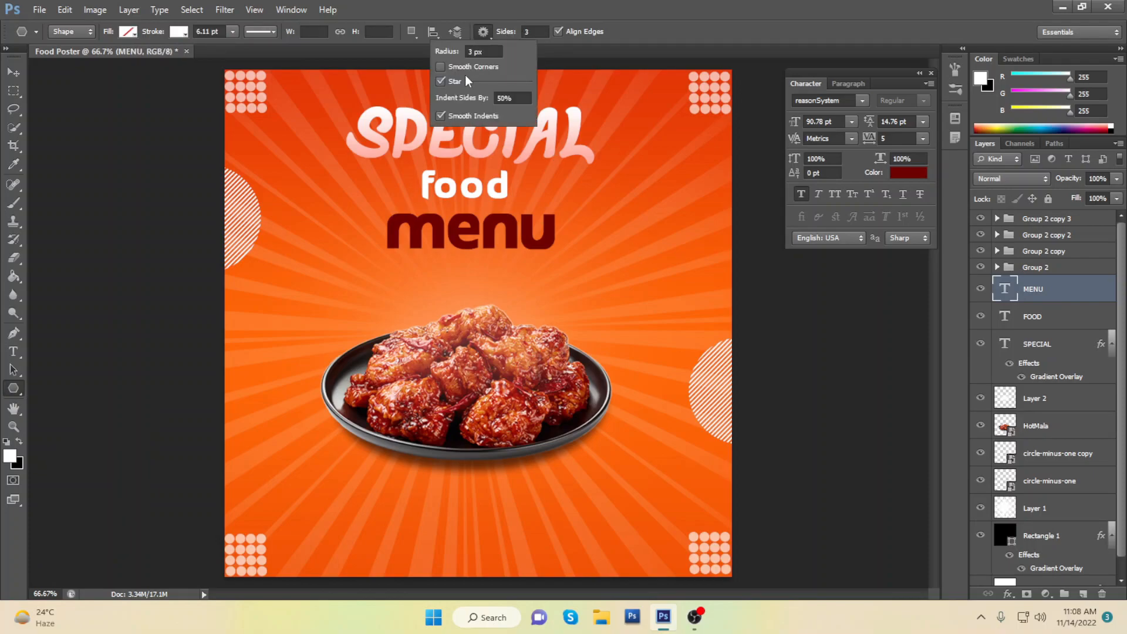
pyautogui.click(493, 54)
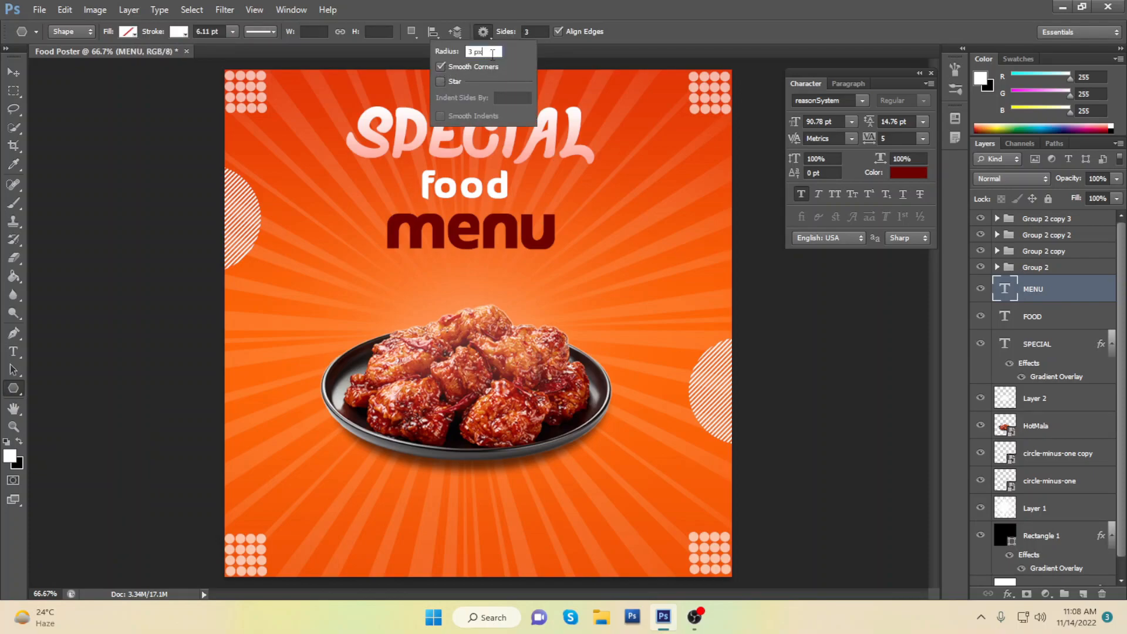
pyautogui.press('BackSpace')
pyautogui.click(536, 59)
pyautogui.moveTo(598, 206); pyautogui.dragTo(638, 271)
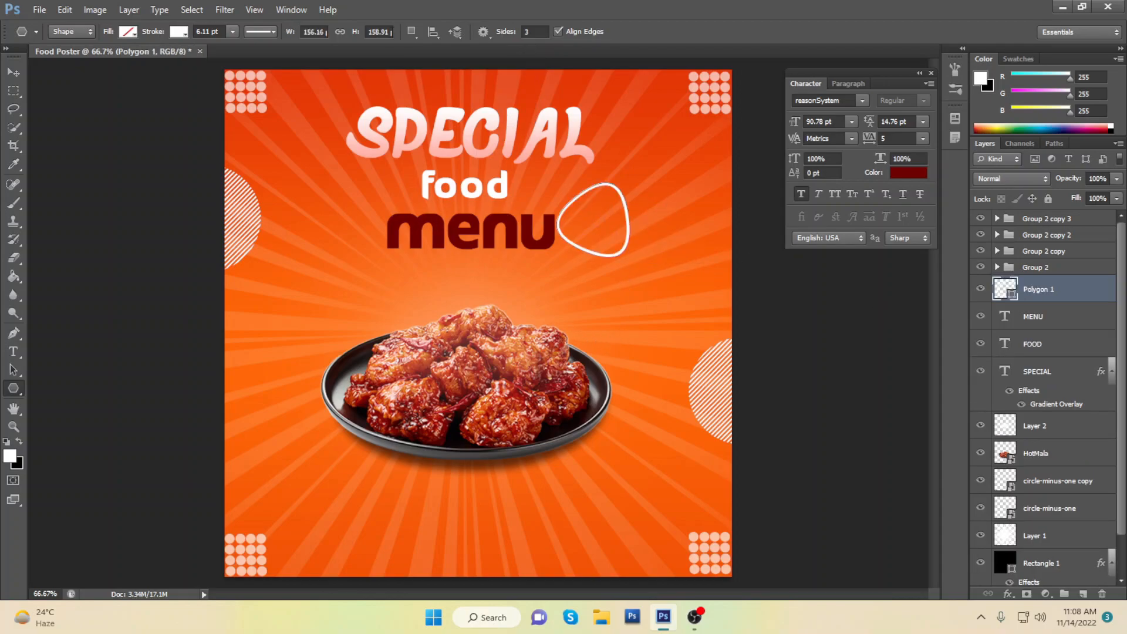
pyautogui.click(273, 33)
pyautogui.click(255, 113)
# - Move the dotted shape down beside the chicken plate's upper right edge, rotate it about 74° and enlarge it slightly
pyautogui.press('v')
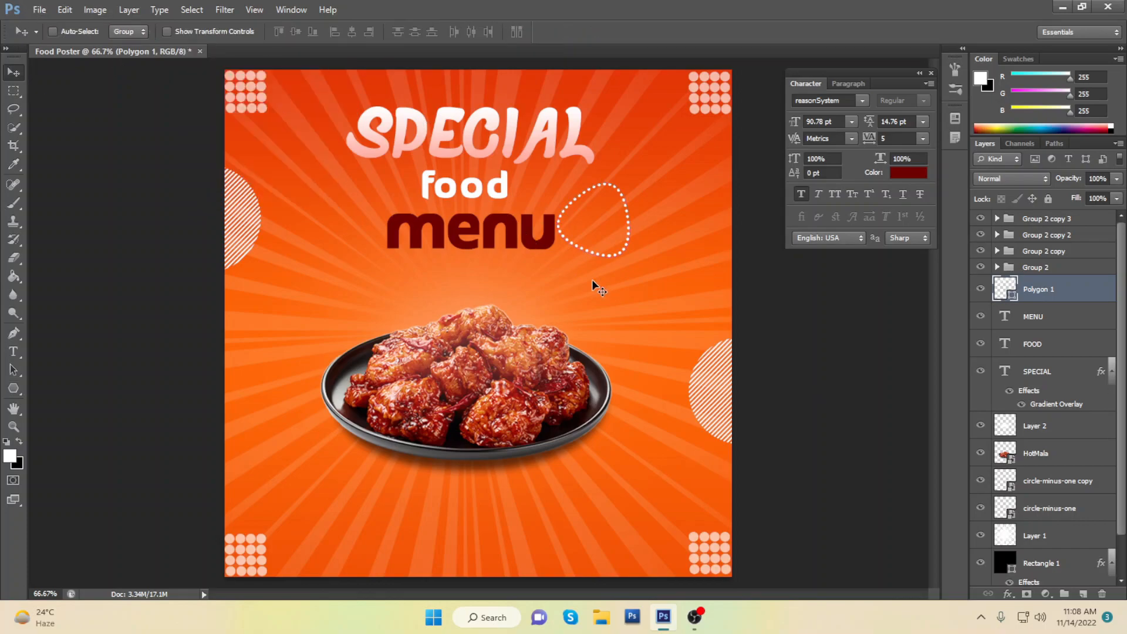
pyautogui.moveTo(614, 259); pyautogui.dragTo(660, 320)
pyautogui.hotkey('ctrl', 't')
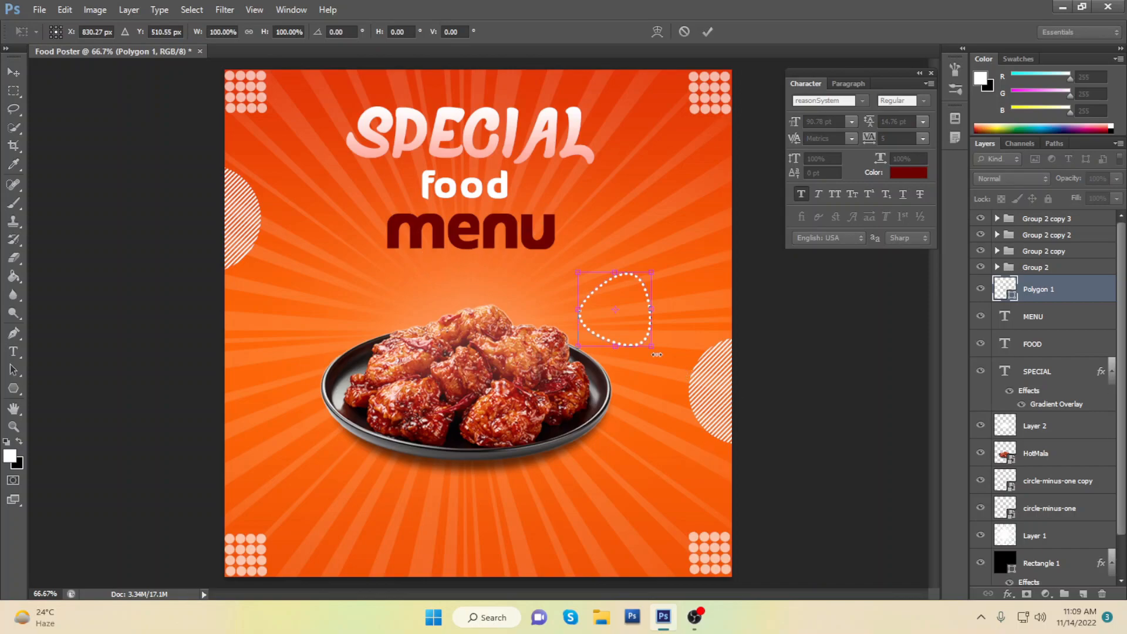
pyautogui.moveTo(660, 350)
pyautogui.mouseDown()
pyautogui.moveTo(622, 352)
pyautogui.moveTo(635, 390)
pyautogui.moveTo(678, 346)
pyautogui.moveTo(668, 339)
pyautogui.mouseUp()
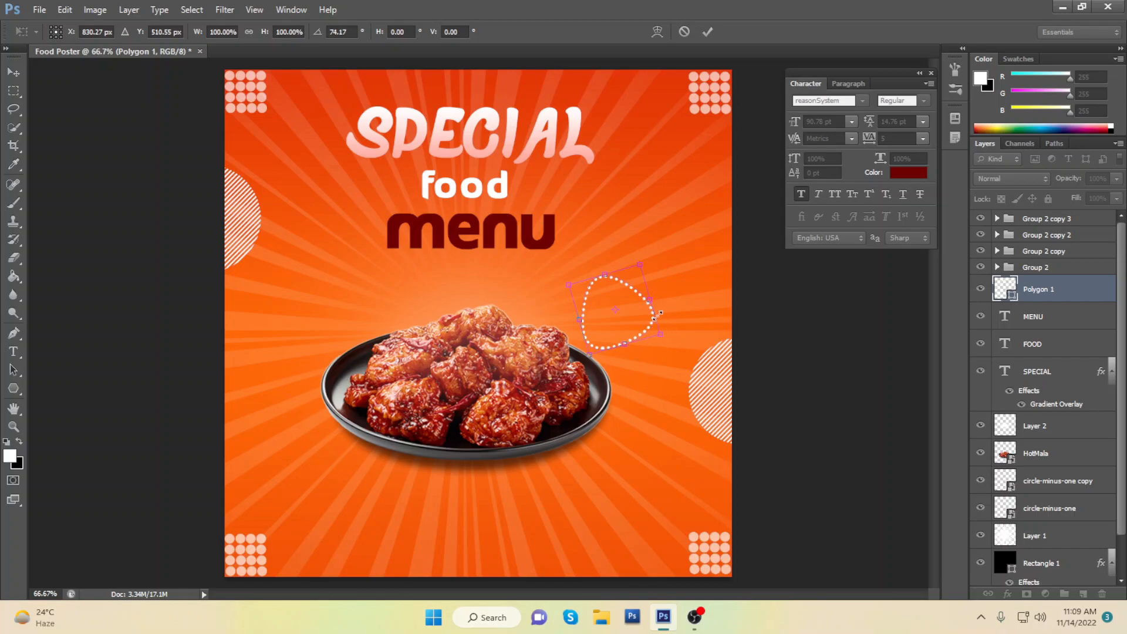
pyautogui.moveTo(640, 265); pyautogui.dragTo(648, 254)
pyautogui.moveTo(636, 342); pyautogui.dragTo(642, 338)
pyautogui.press('Return')
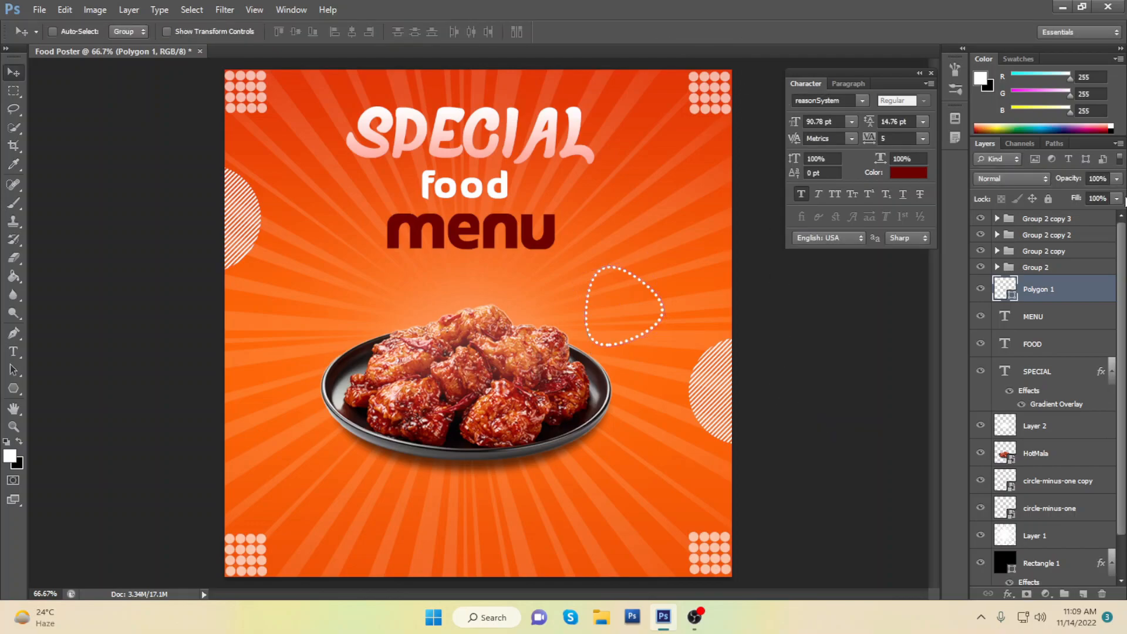
# - Add the text "SAVE" between "menu" and the dotted shape in For the love of hate Bold at 42.07 pt
pyautogui.click(13, 351)
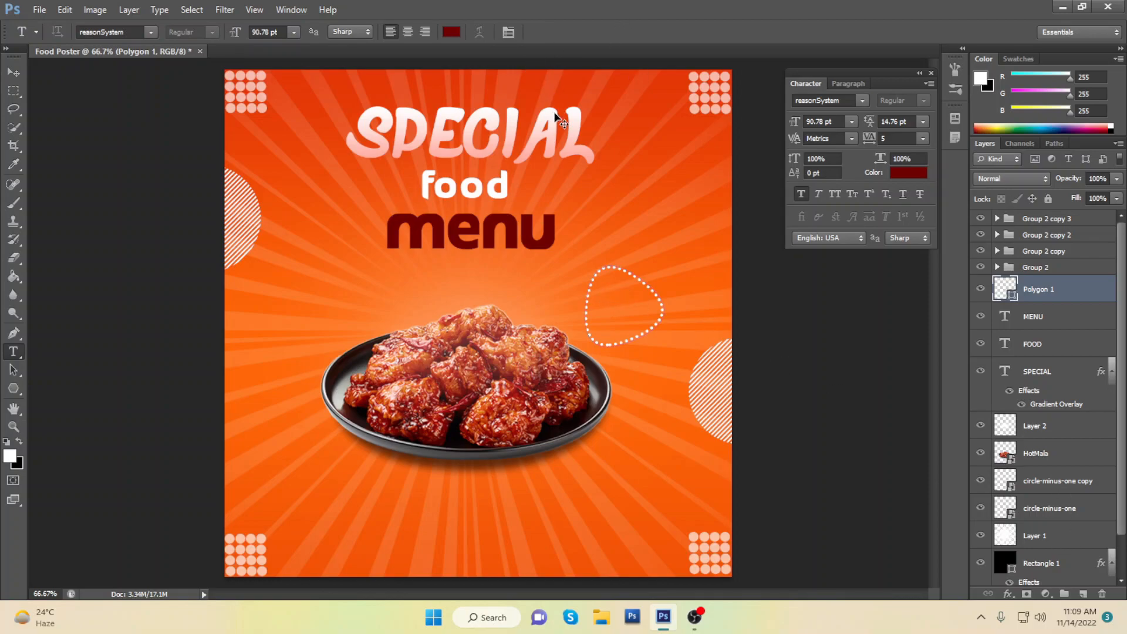
pyautogui.click(15, 78)
pyautogui.click(1039, 272)
pyautogui.click(1054, 289)
pyautogui.click(13, 351)
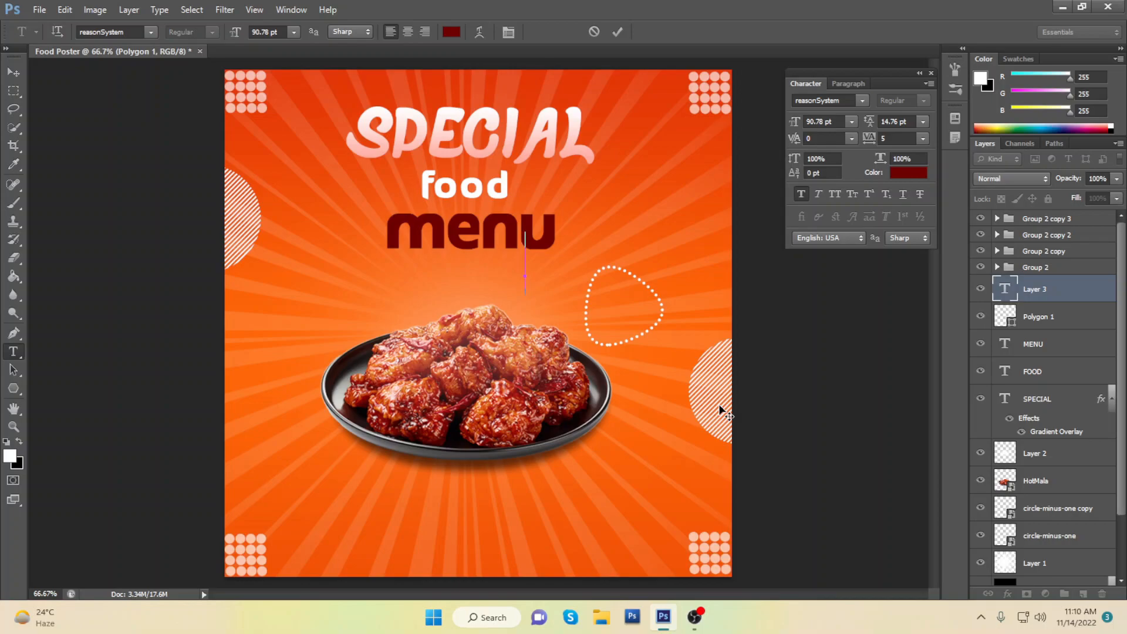
pyautogui.click(134, 33)
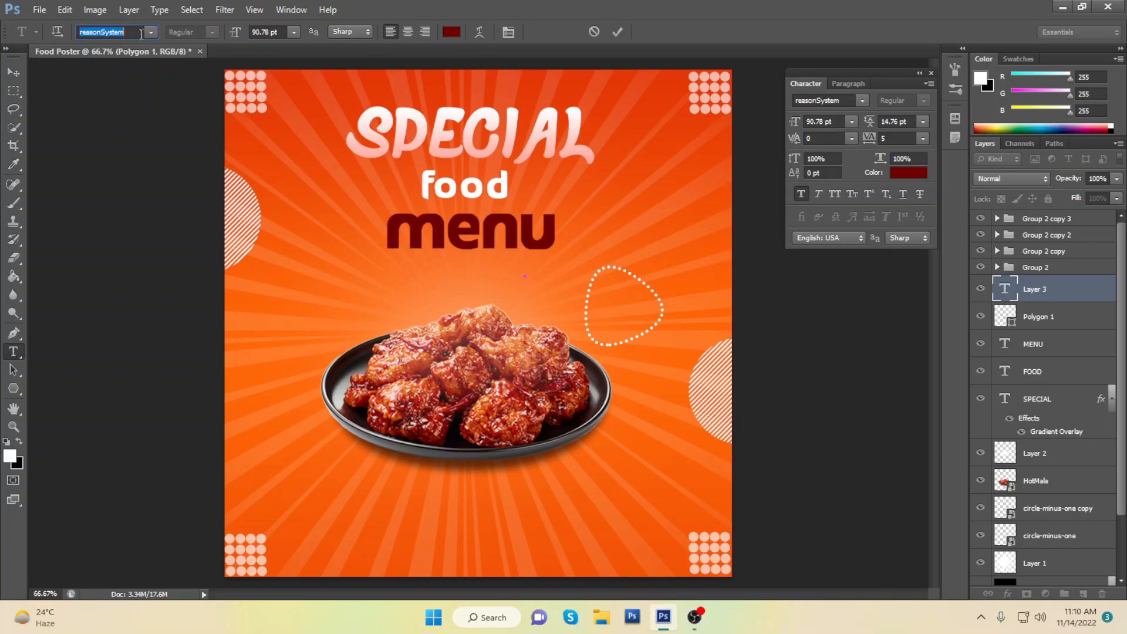
pyautogui.write('For the love of h...')
pyautogui.press('Return')
pyautogui.click(270, 32)
pyautogui.write('42.07')
pyautogui.press('Return')
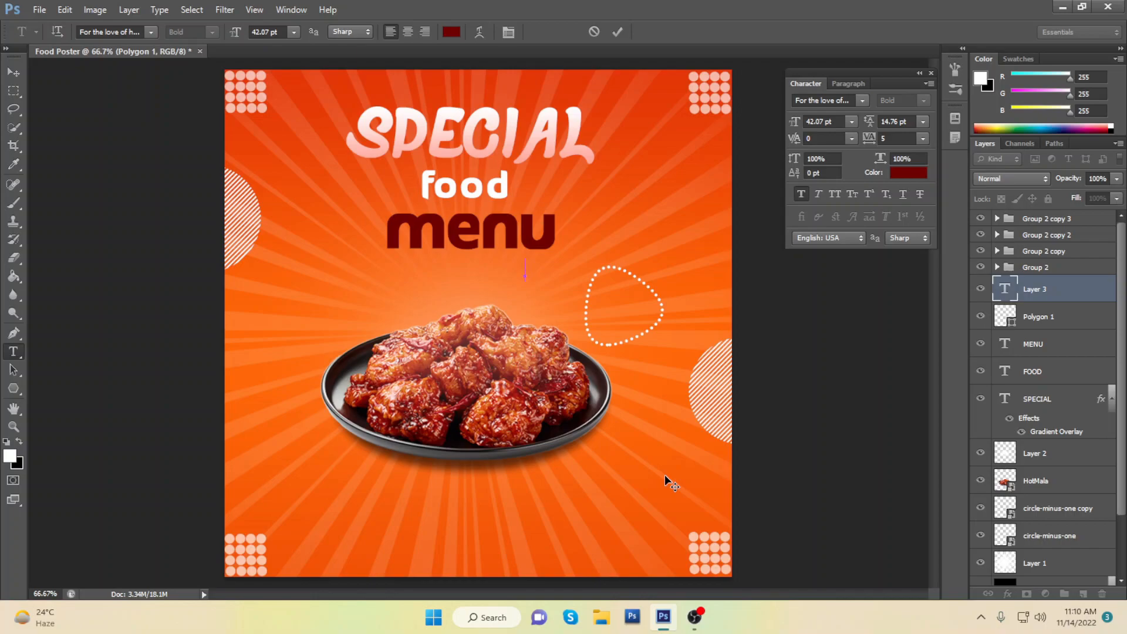
pyautogui.write('SAVE')
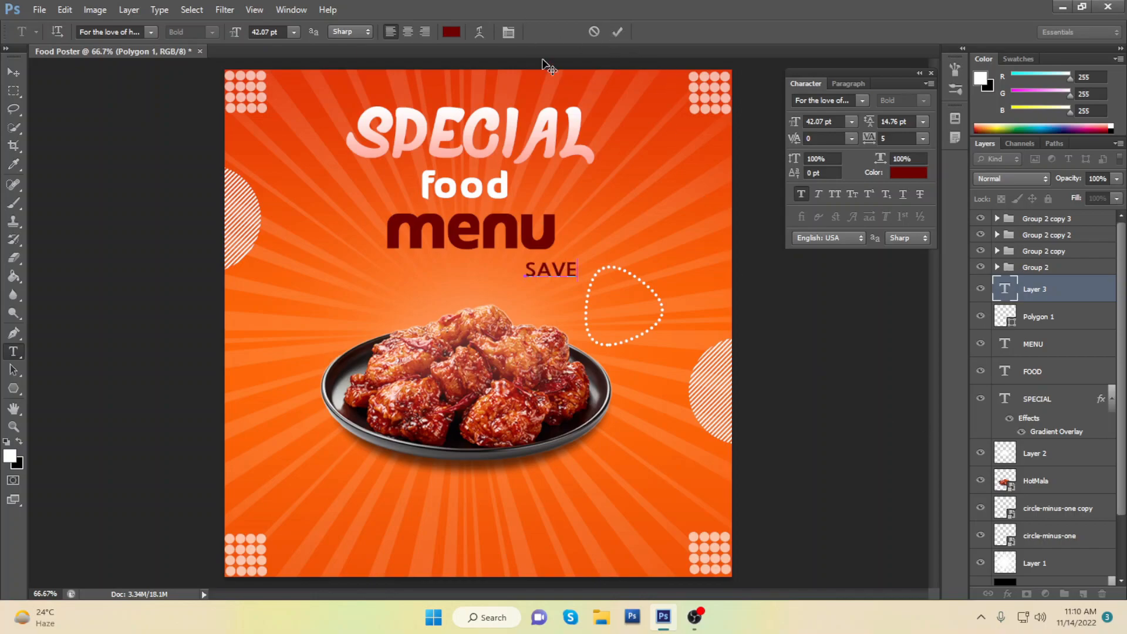
# - Change the colour of the "SAVE" text to white, hex ffffff
pyautogui.click(450, 33)
pyautogui.click(376, 154)
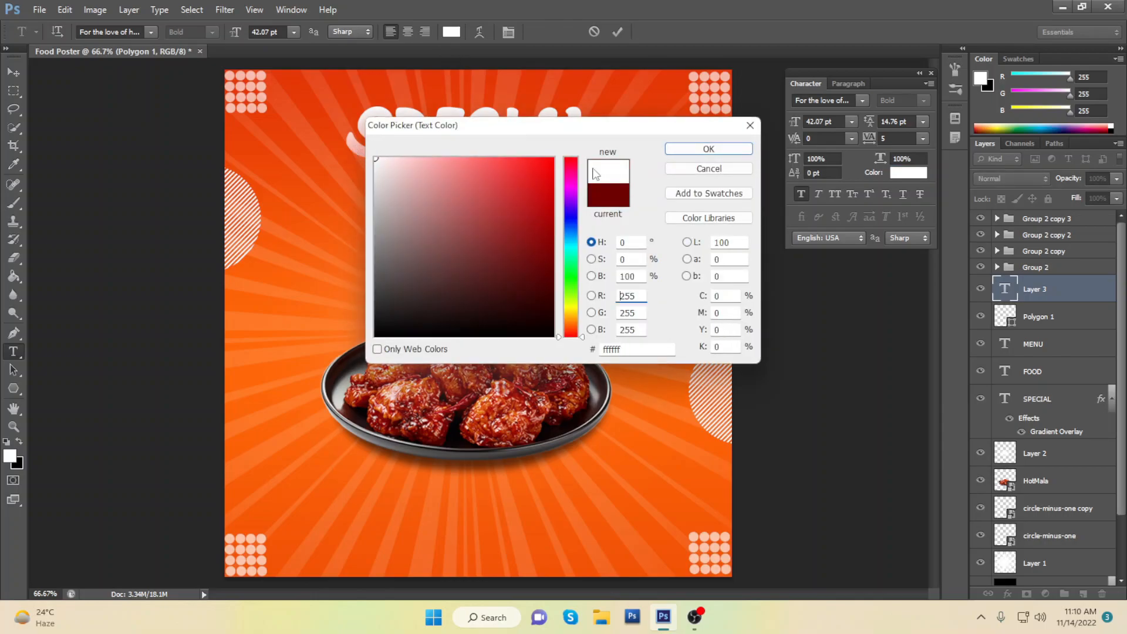
pyautogui.click(722, 150)
pyautogui.click(617, 31)
pyautogui.doubleClick(998, 290)
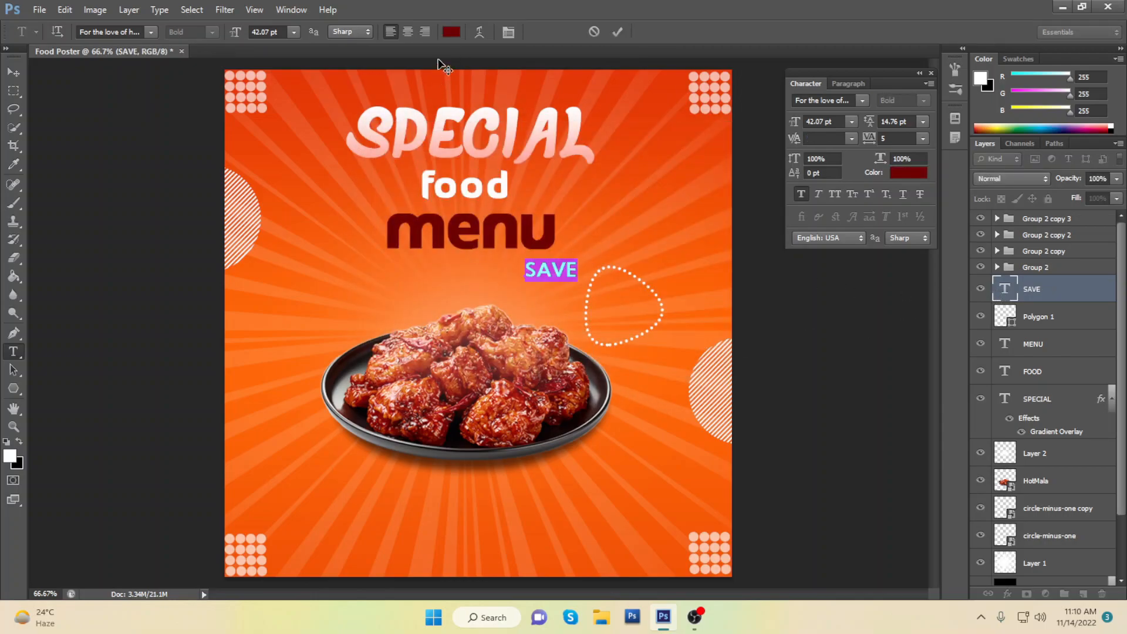
pyautogui.click(451, 32)
pyautogui.click(374, 157)
pyautogui.click(686, 147)
pyautogui.click(614, 34)
# - Position "SAVE" in the upper part of the dotted shape and scale it up to about 108%
pyautogui.click(13, 71)
pyautogui.moveTo(564, 271); pyautogui.dragTo(631, 298)
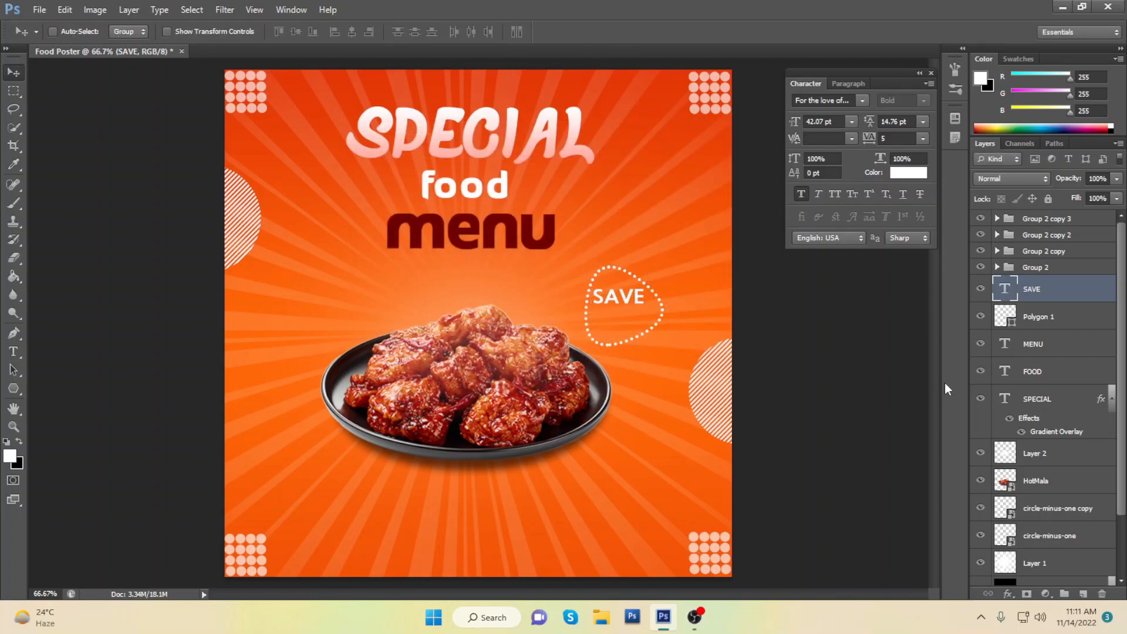
pyautogui.hotkey('ctrl', 't')
pyautogui.moveTo(644, 309); pyautogui.dragTo(620, 294)
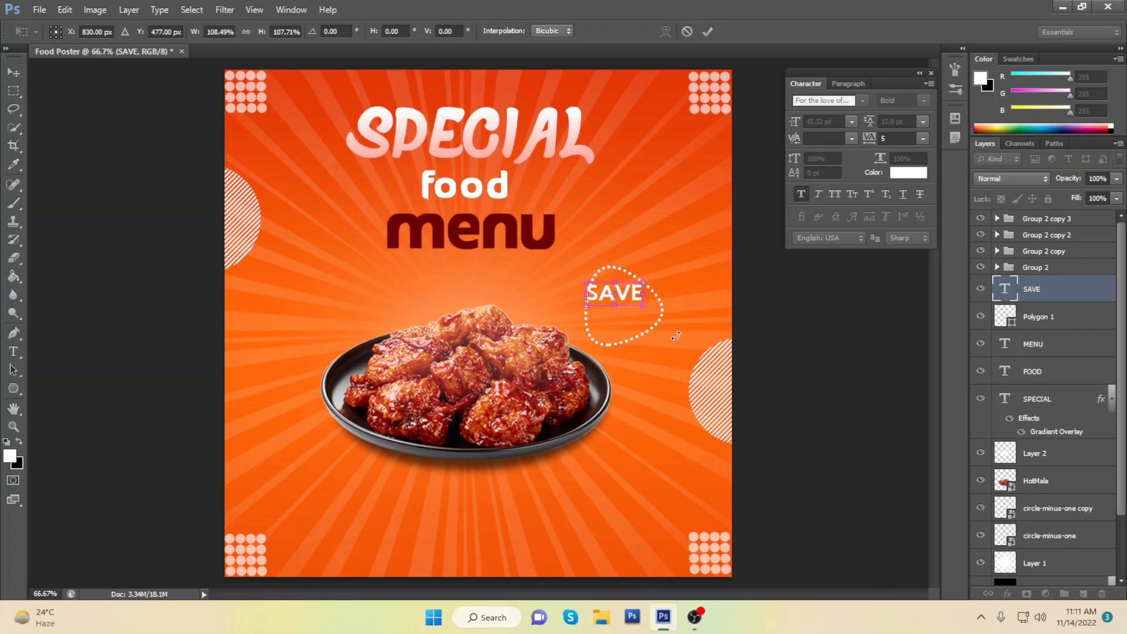
pyautogui.press('Right')
pyautogui.press('Right')
pyautogui.press('Right')
pyautogui.press('Right')
pyautogui.press('Right')
pyautogui.press('Right')
pyautogui.press('Down')
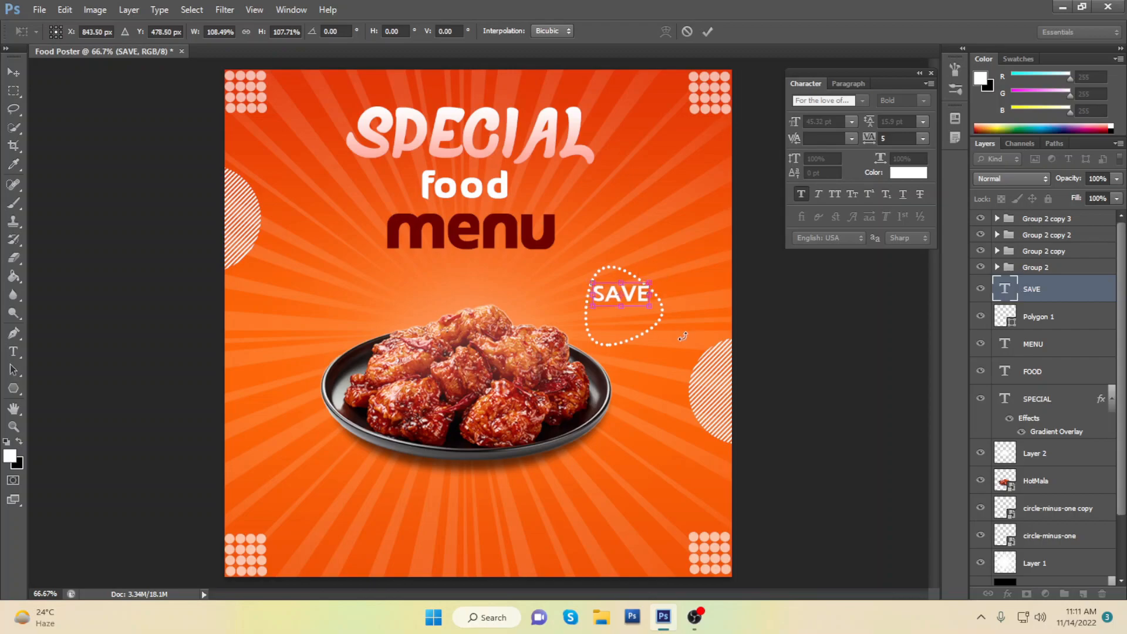
pyautogui.click(707, 31)
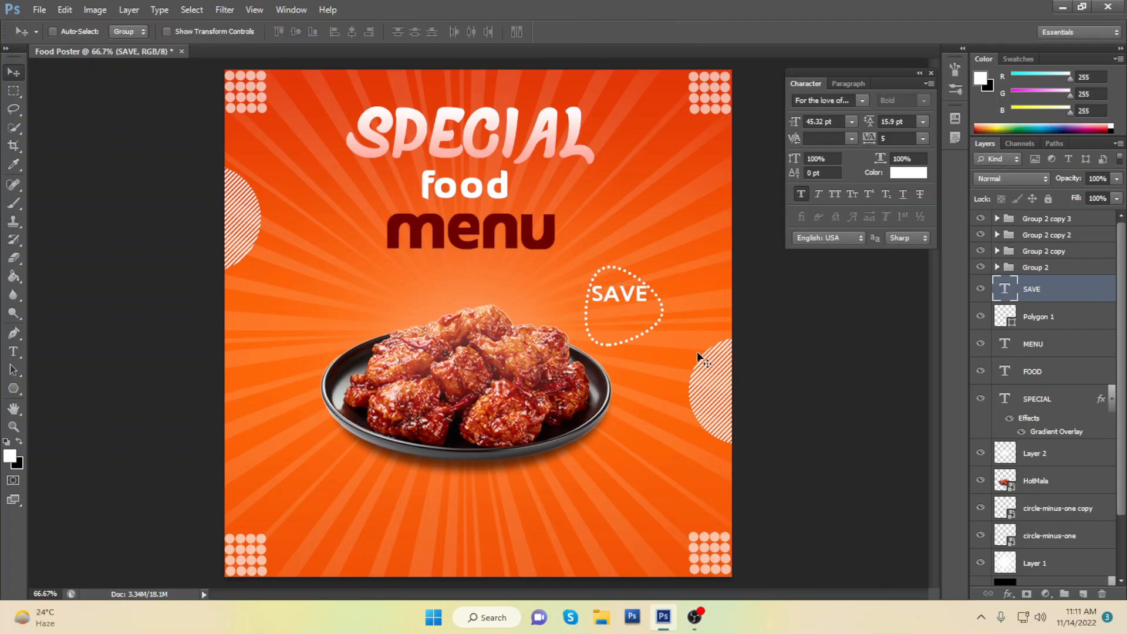
# - Enlarge the dotted polygon slightly towards its upper right to give "SAVE" more room
pyautogui.click(1059, 320)
pyautogui.hotkey('ctrl', 't')
pyautogui.moveTo(663, 264)
pyautogui.mouseDown()
pyautogui.moveTo(669, 239)
pyautogui.moveTo(675, 247)
pyautogui.mouseUp()
pyautogui.click(707, 31)
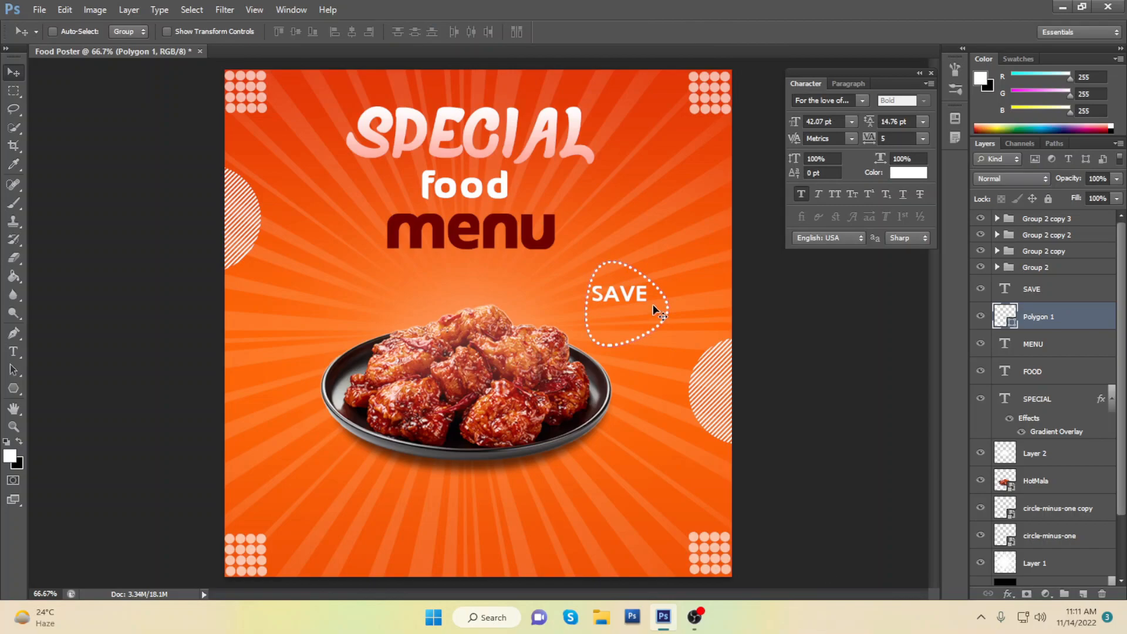
# - Scale the "SAVE" text up by about 103% and nudge it into place inside the enlarged dotted shape
pyautogui.click(1028, 298)
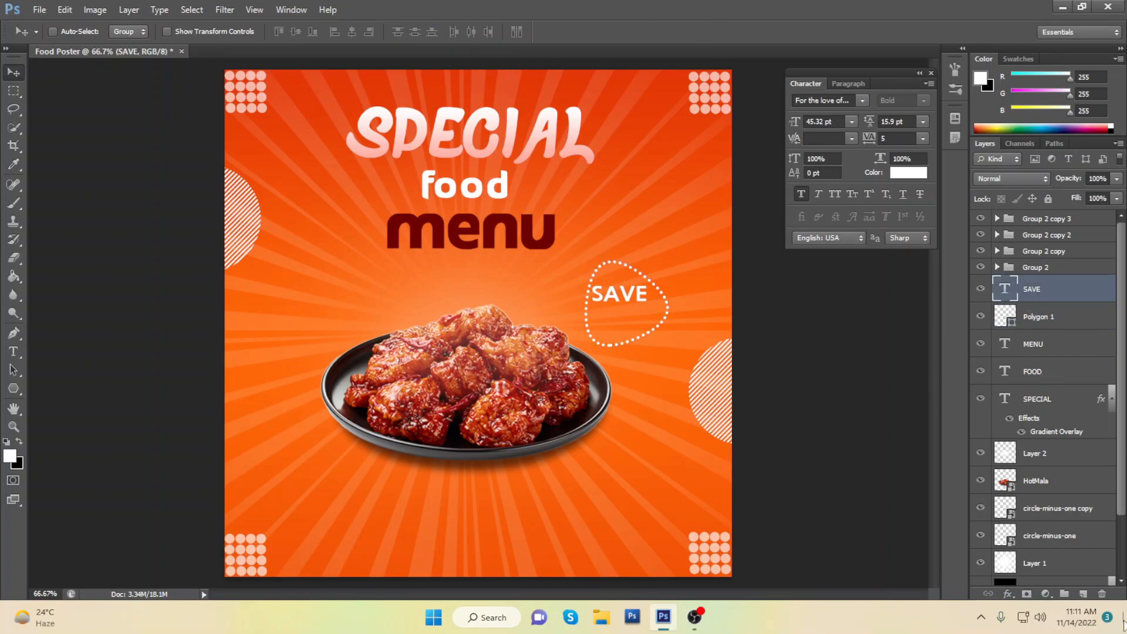
pyautogui.hotkey('ctrl', 't')
pyautogui.moveTo(646, 306); pyautogui.dragTo(631, 299)
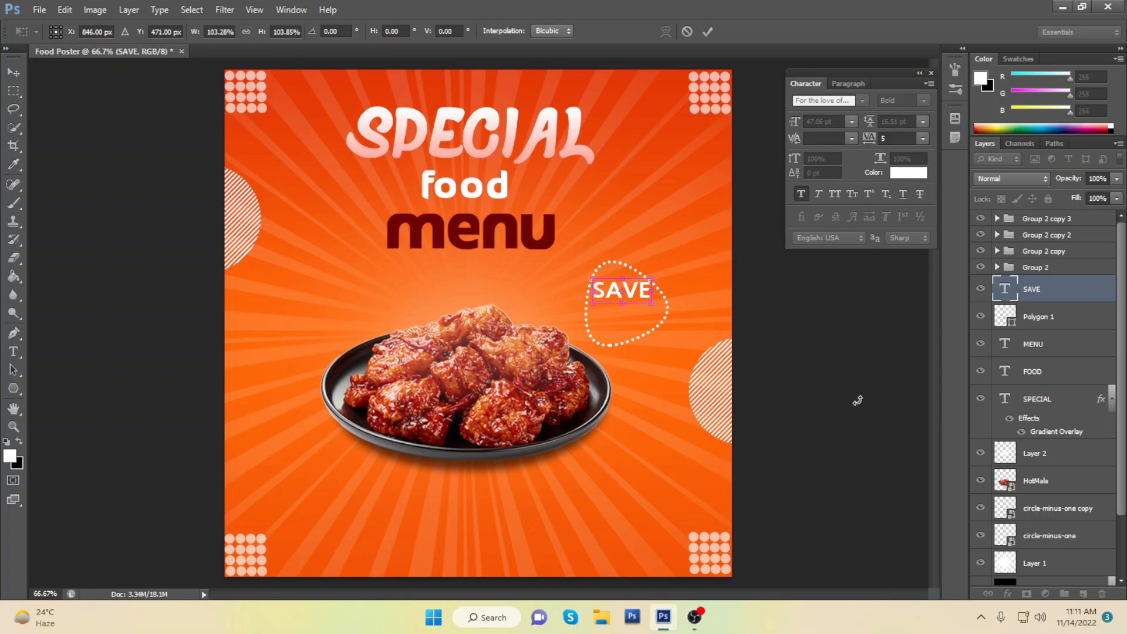
pyautogui.press('Down')
pyautogui.press('Down')
pyautogui.press('Left')
pyautogui.click(709, 32)
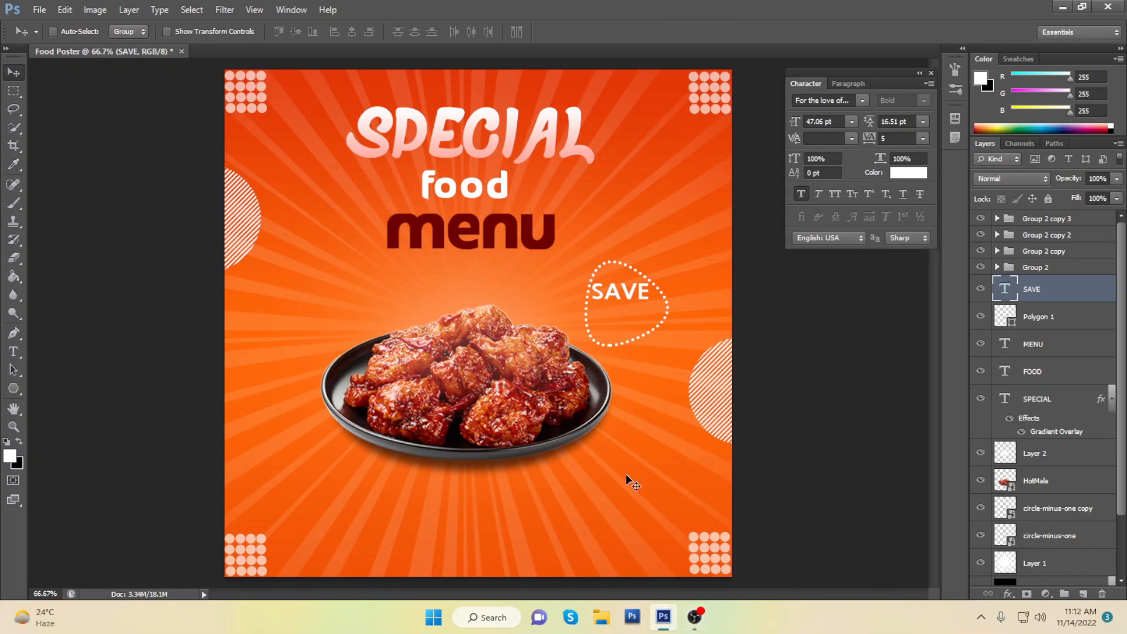
# - Add the white text "50" below "SAVE" and set its font to For the love of hate Light
pyautogui.press('t')
pyautogui.click(599, 313)
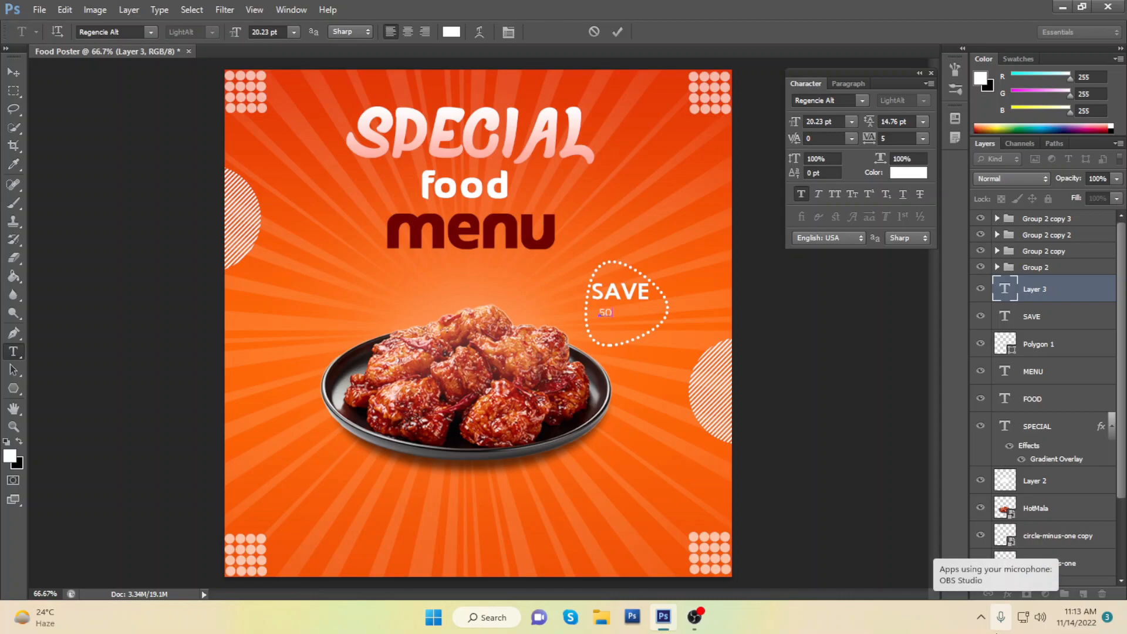
pyautogui.write('50')
pyautogui.hotkey('ctrl', 'Return')
pyautogui.write('F')
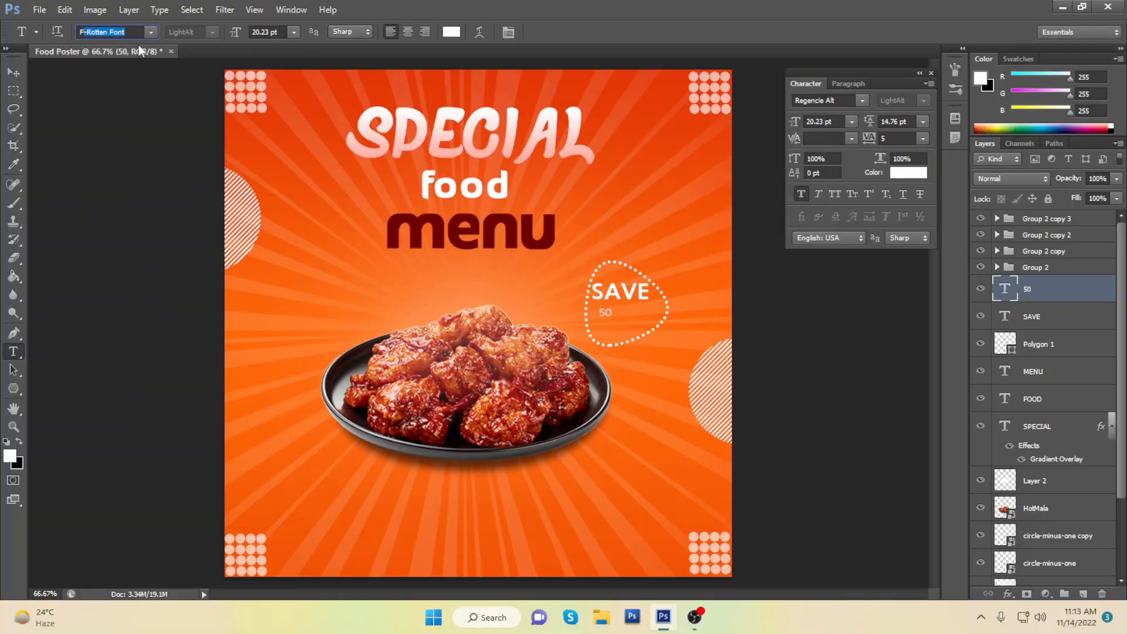
pyautogui.write('rancophilSans')
pyautogui.click(151, 33)
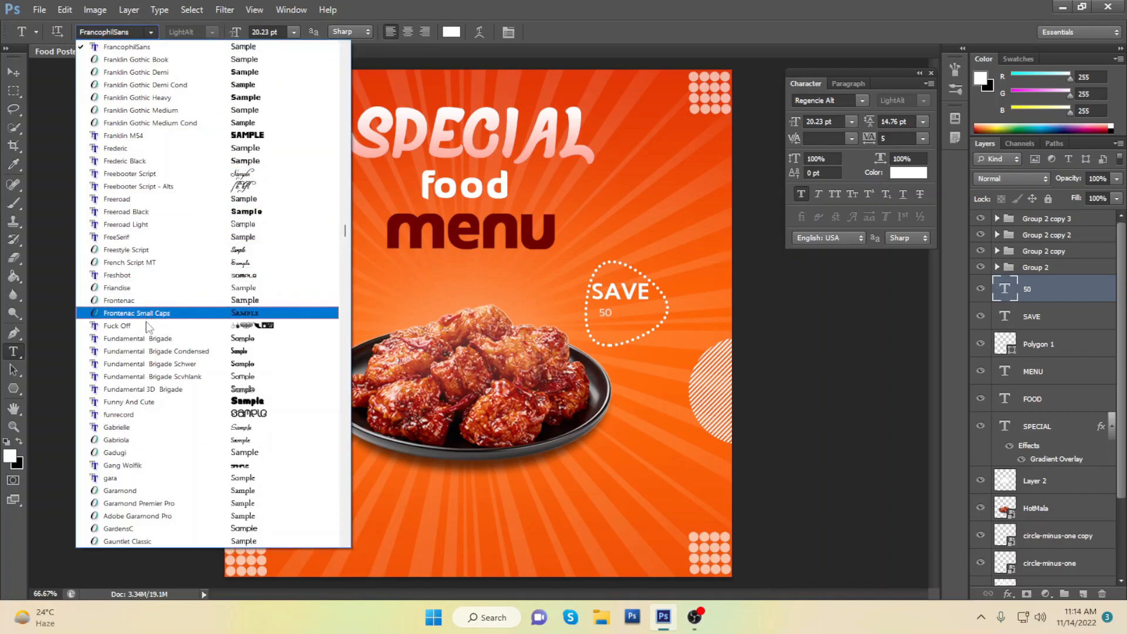
pyautogui.scroll(4, 147, 327)
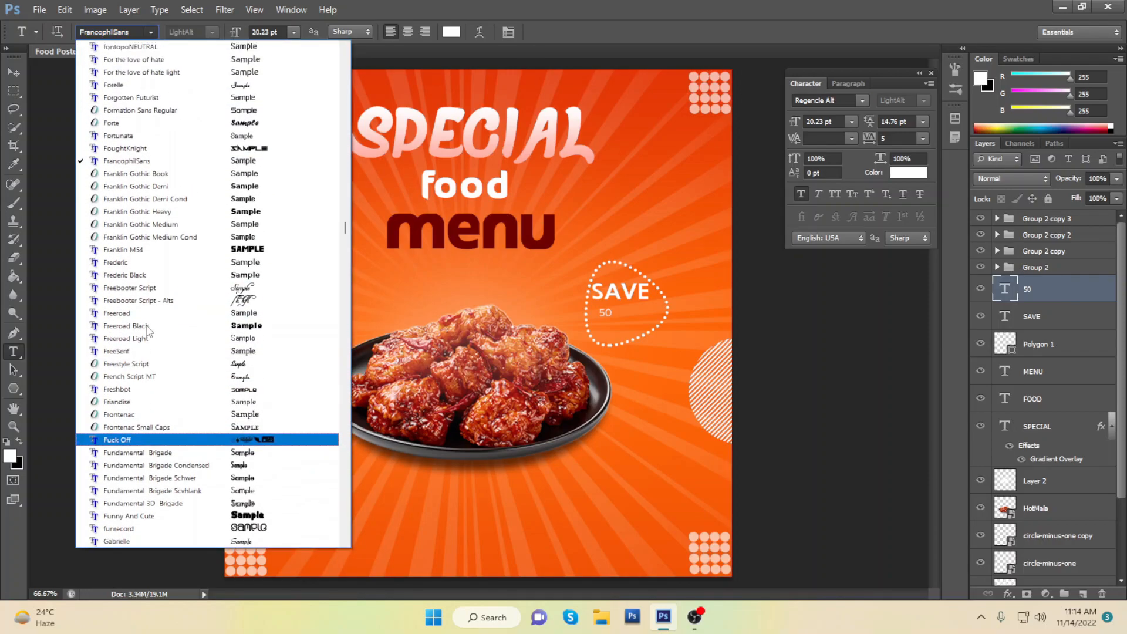
pyautogui.scroll(1, 139, 136)
pyautogui.click(140, 111)
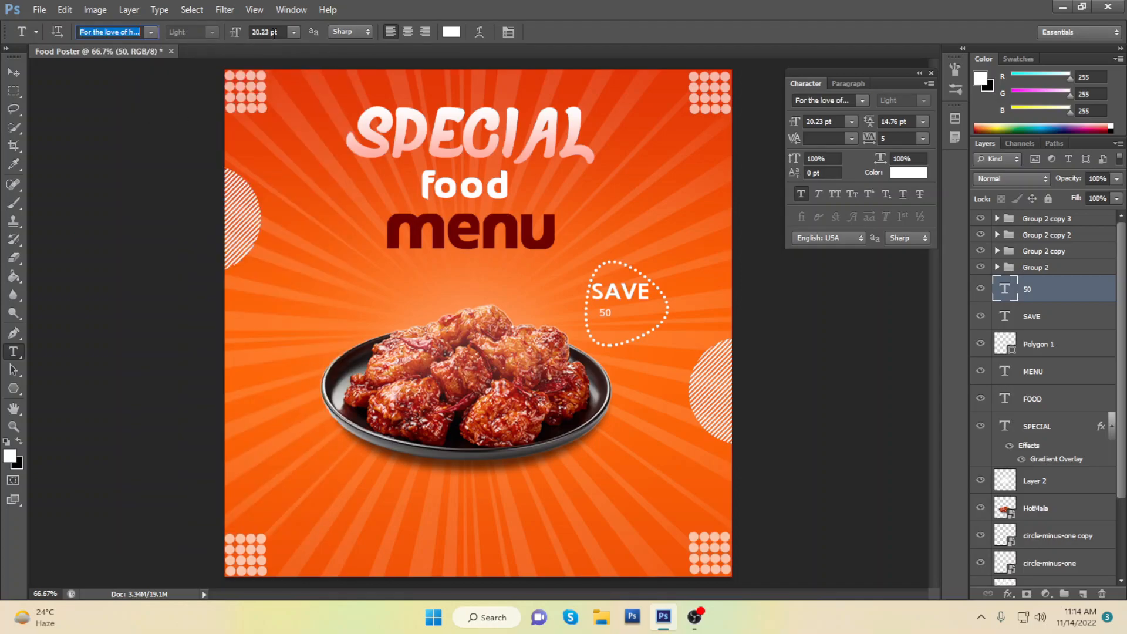
# - Set the "50" text to 76.76 pt and place it directly under "SAVE" inside the dotted shape
pyautogui.moveTo(279, 33); pyautogui.dragTo(185, 40)
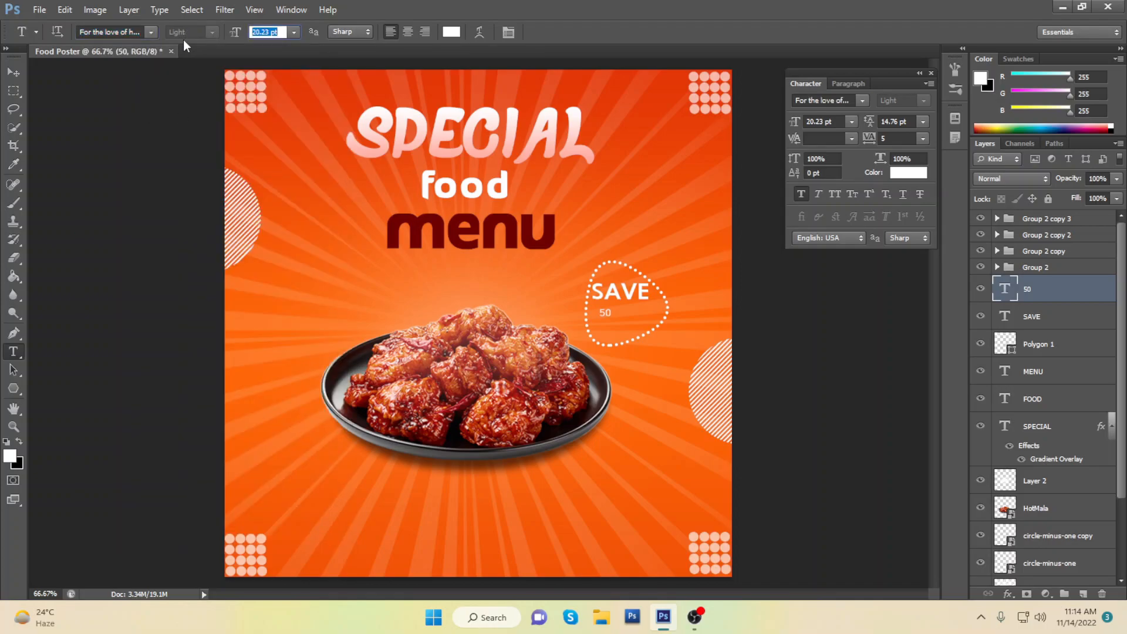
pyautogui.write('76.76')
pyautogui.press('Return')
pyautogui.press('v')
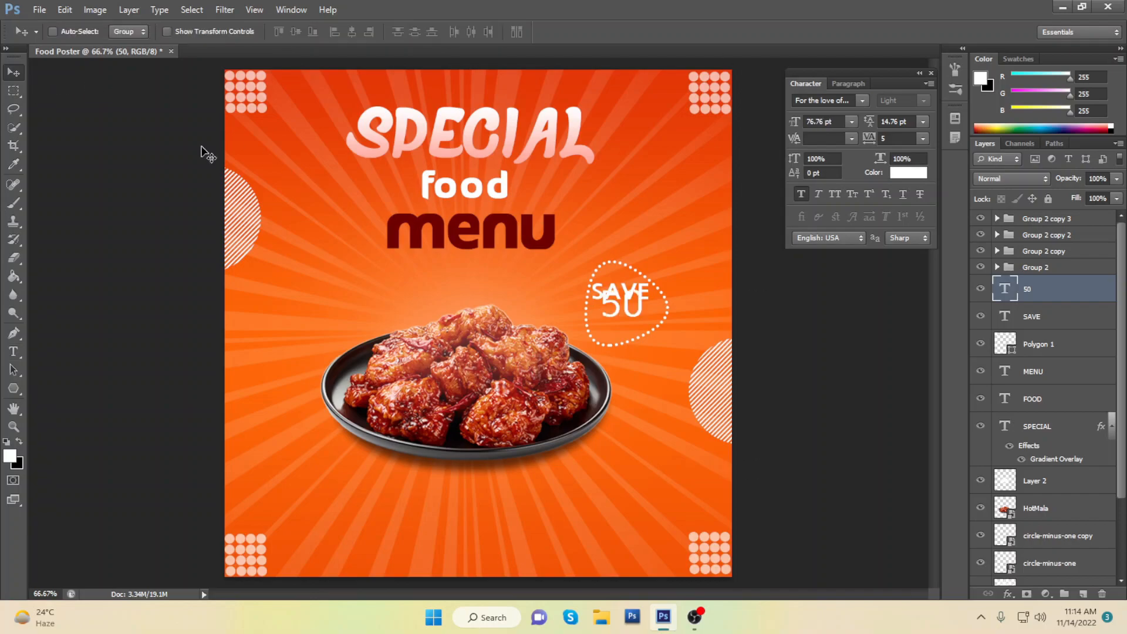
pyautogui.moveTo(636, 308); pyautogui.dragTo(630, 334)
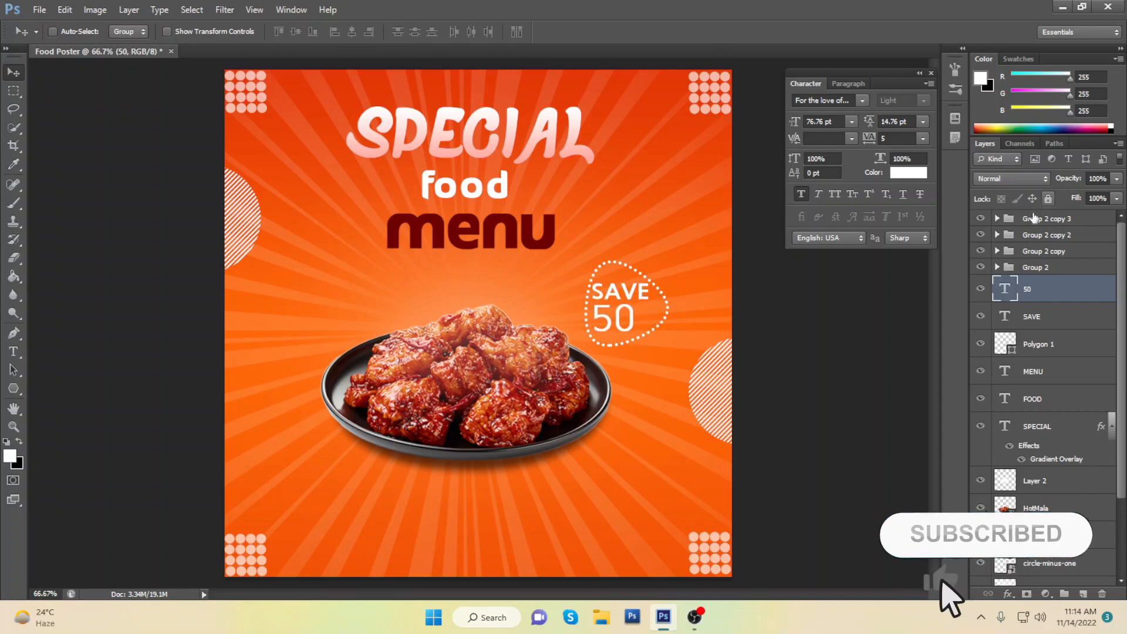
# - Append a percent sign directly after "50" so the text reads "50%"
pyautogui.doubleClick(1004, 288)
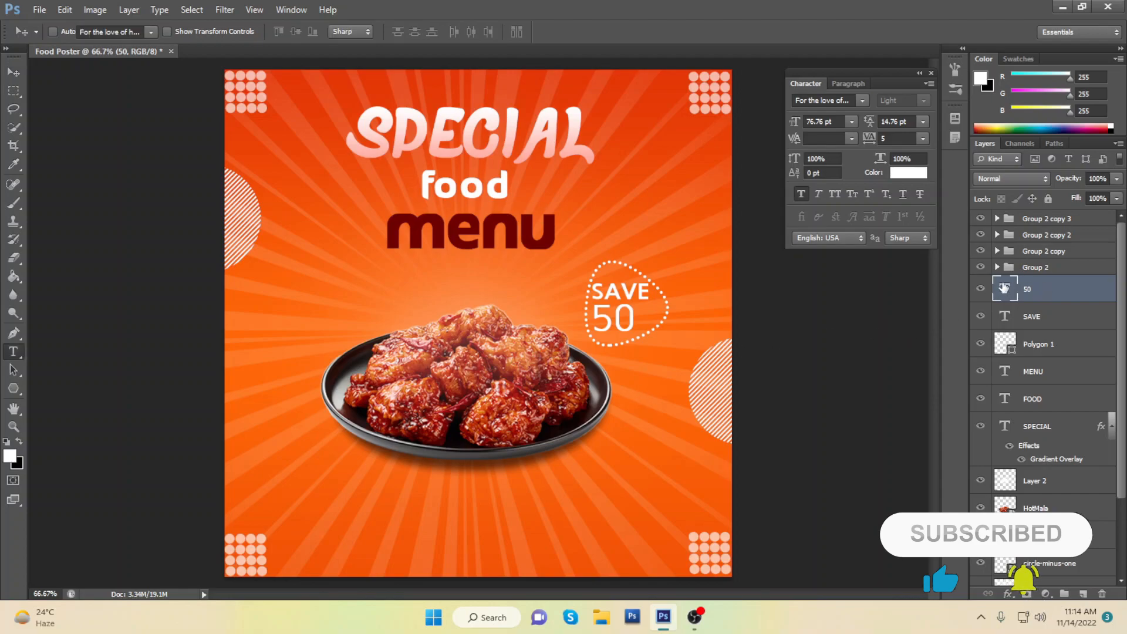
pyautogui.press('Right')
pyautogui.moveTo(694, 631)
pyautogui.write('%')
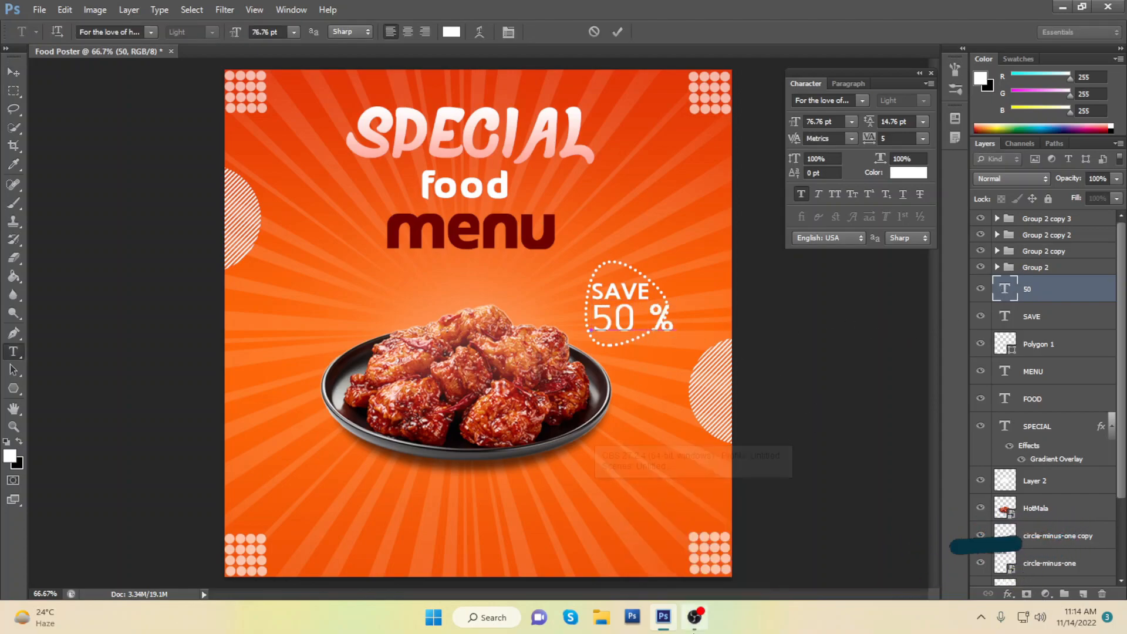
pyautogui.press('BackSpace')
pyautogui.press('BackSpace')
pyautogui.write('%')
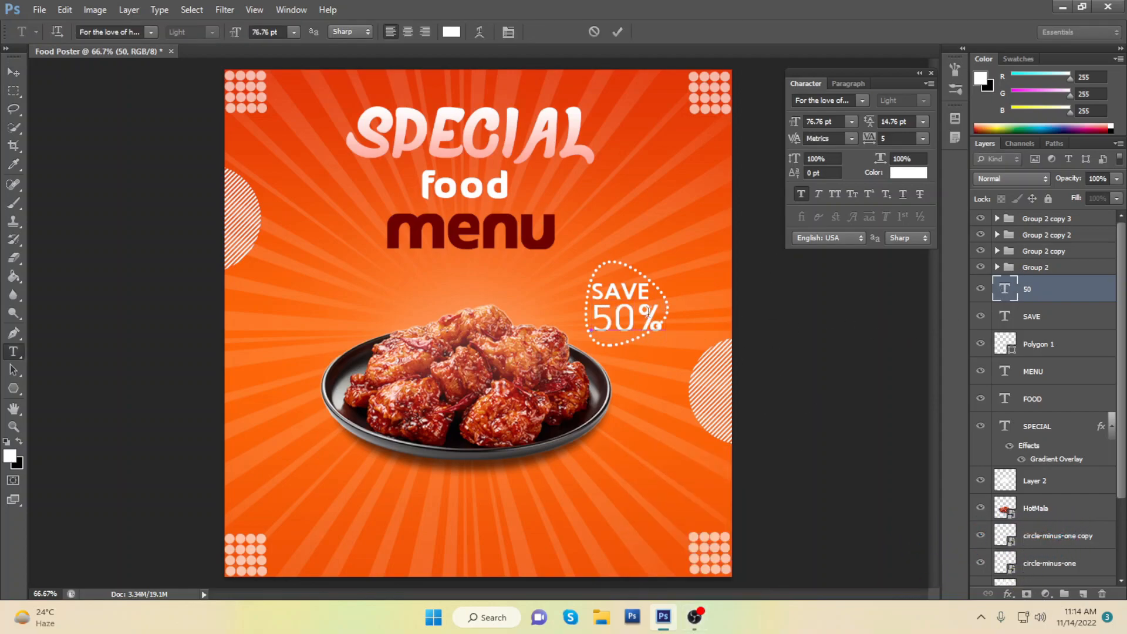
pyautogui.click(13, 72)
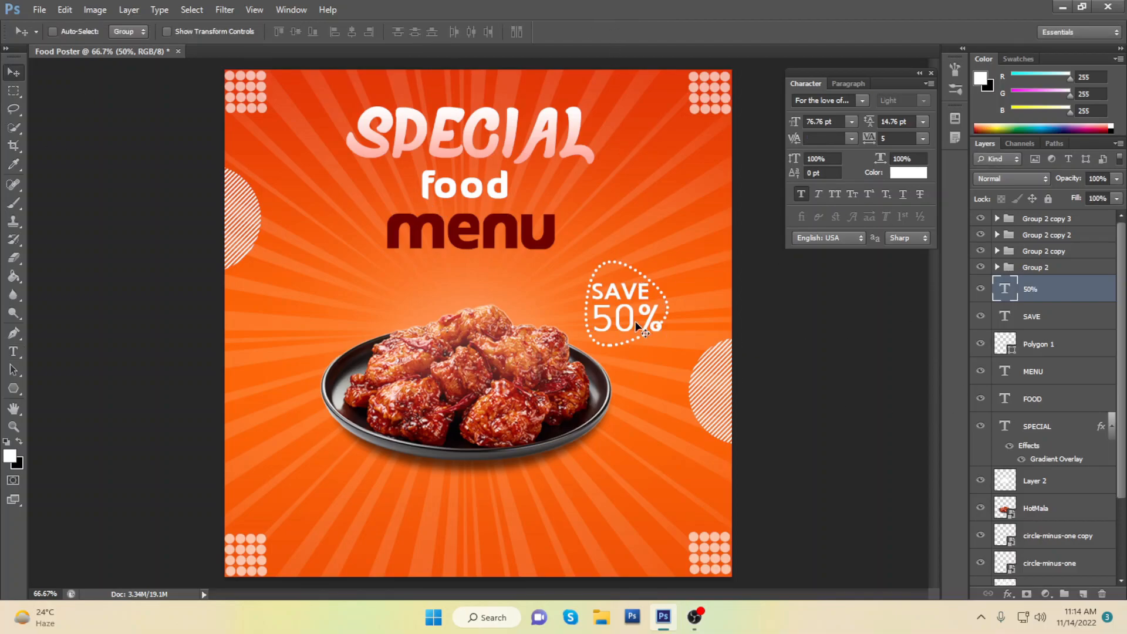
# - Recolor the "50%" text with the dark red 6c0202 of the "menu" title
pyautogui.doubleClick(1005, 289)
pyautogui.click(452, 32)
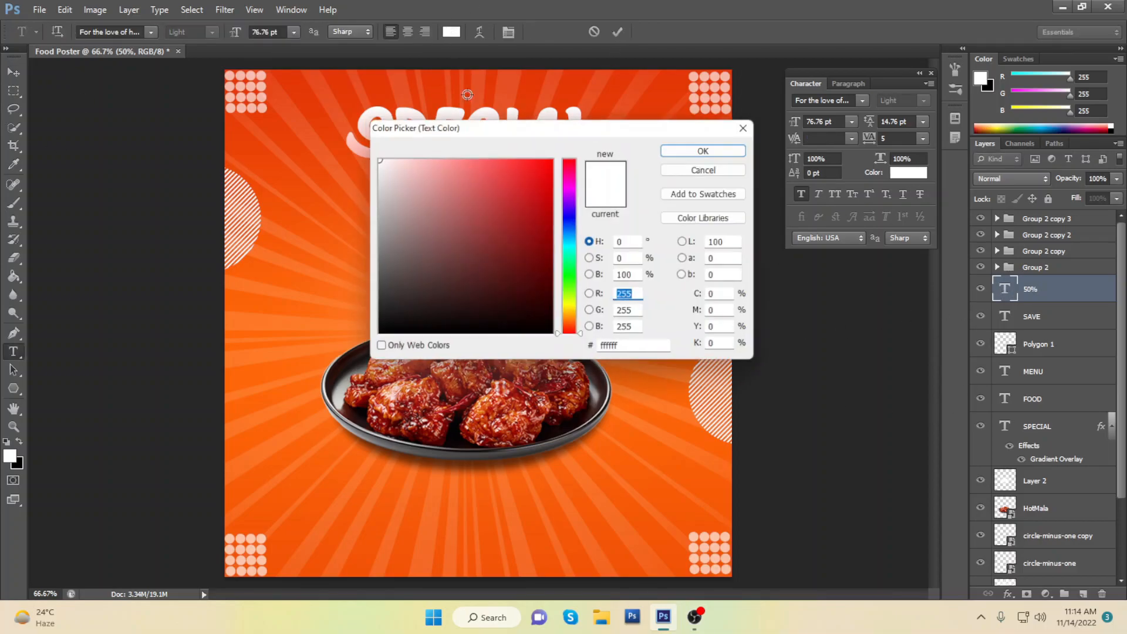
pyautogui.moveTo(525, 108); pyautogui.dragTo(634, 322)
pyautogui.click(433, 221)
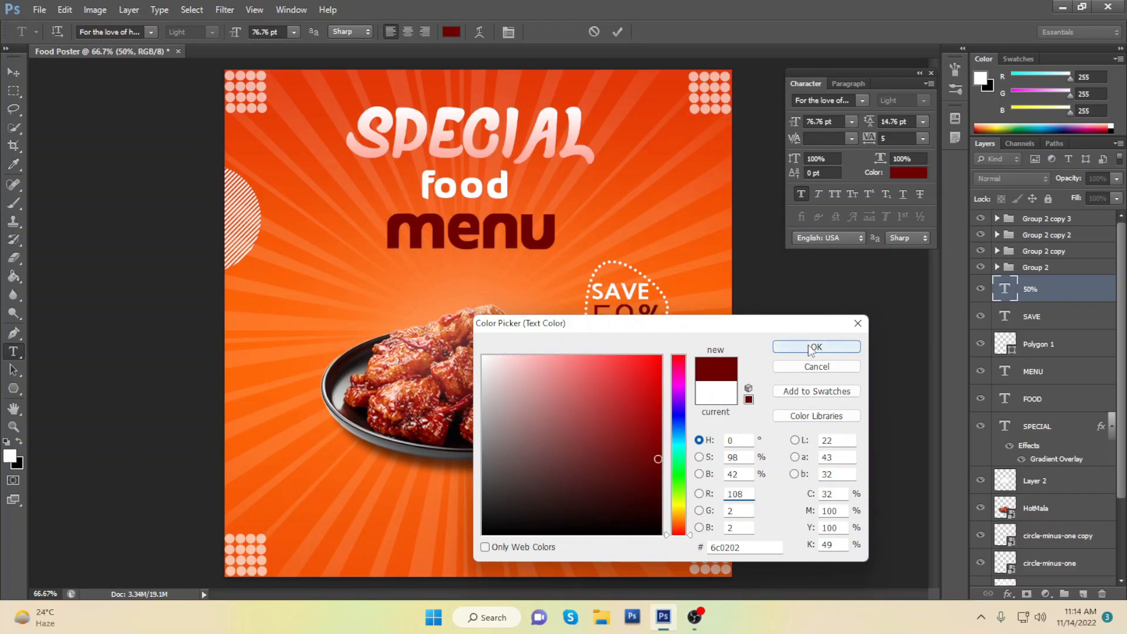
pyautogui.click(813, 348)
pyautogui.click(13, 71)
# - Shrink the dotted badge outline and rotate it slightly around the "SAVE 50%" text
pyautogui.click(1033, 351)
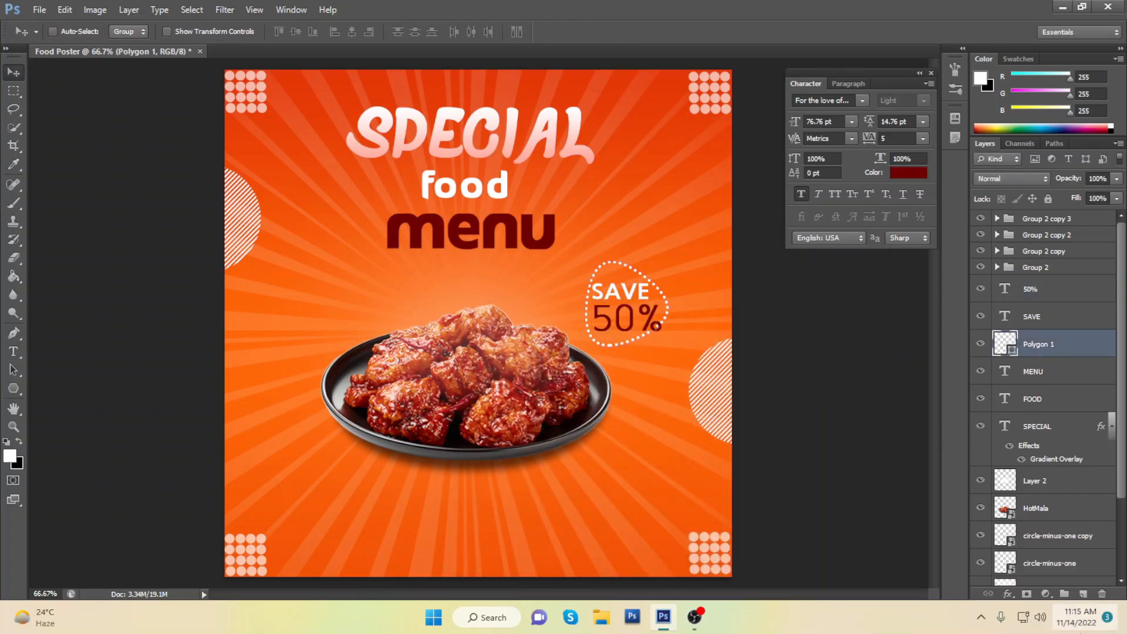
pyautogui.hotkey('ctrl', 't')
pyautogui.moveTo(667, 258); pyautogui.dragTo(672, 242)
pyautogui.click(707, 31)
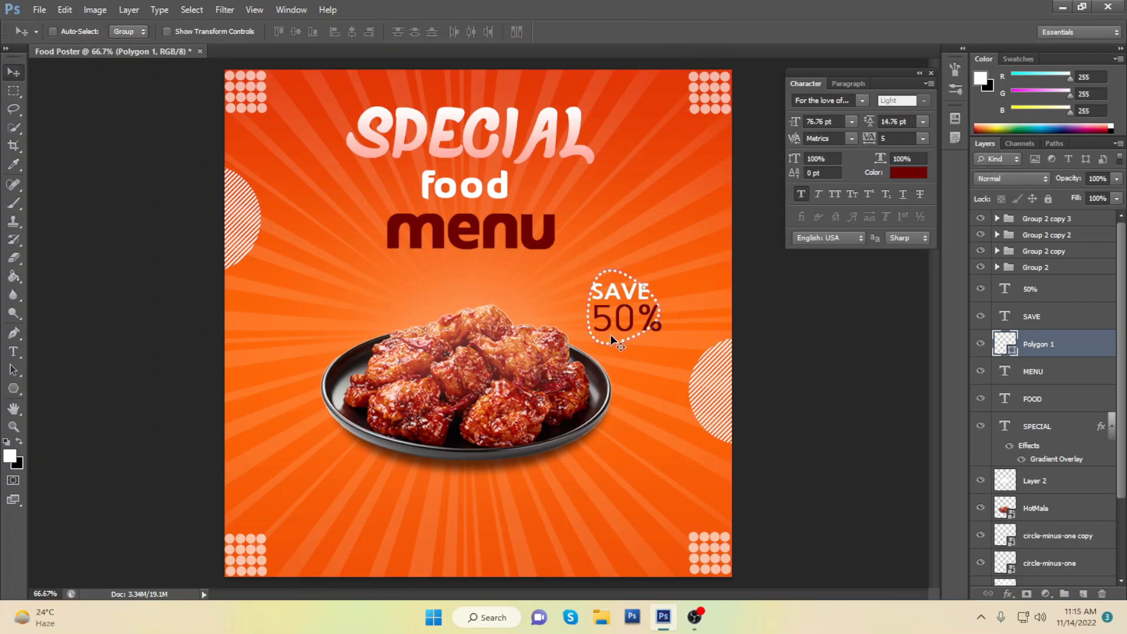
# - Shift the "50%" text slightly toward the plate, scale it to 113.09% and rotate it 4.84 degrees
pyautogui.click(1034, 288)
pyautogui.moveTo(667, 334); pyautogui.dragTo(660, 337)
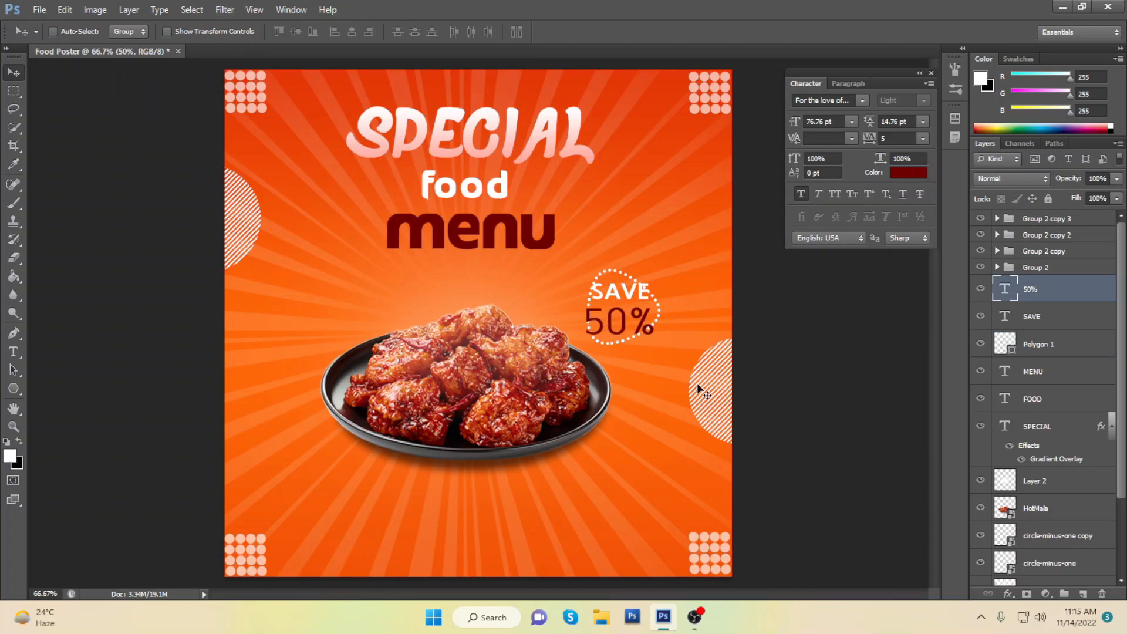
pyautogui.hotkey('ctrl', 't')
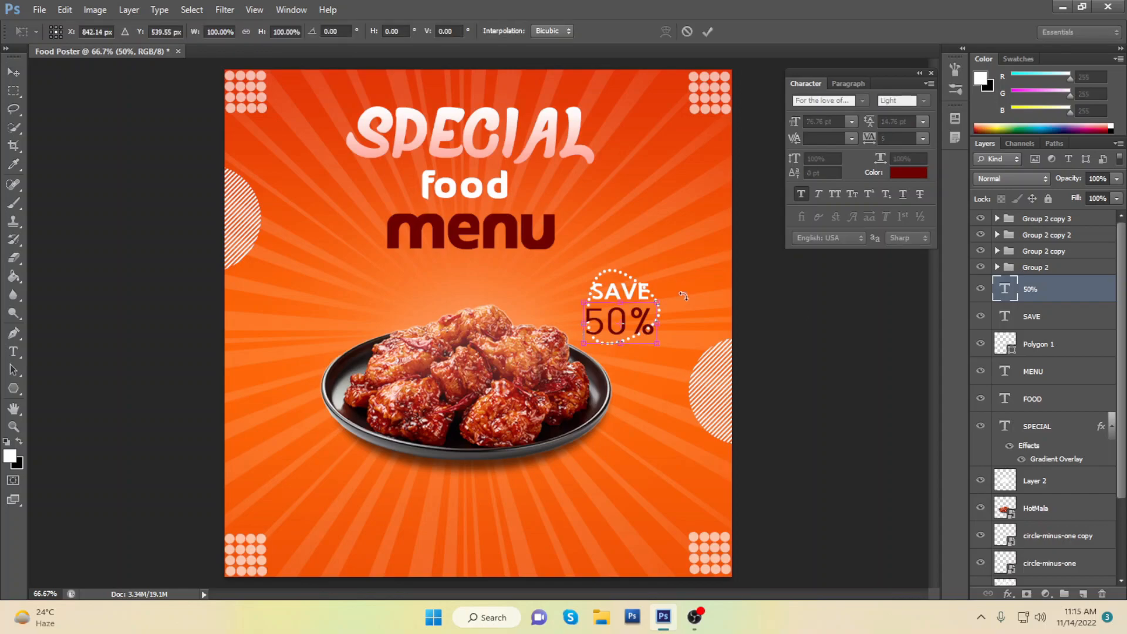
pyautogui.moveTo(658, 302); pyautogui.dragTo(663, 299)
pyautogui.moveTo(673, 358); pyautogui.dragTo(670, 362)
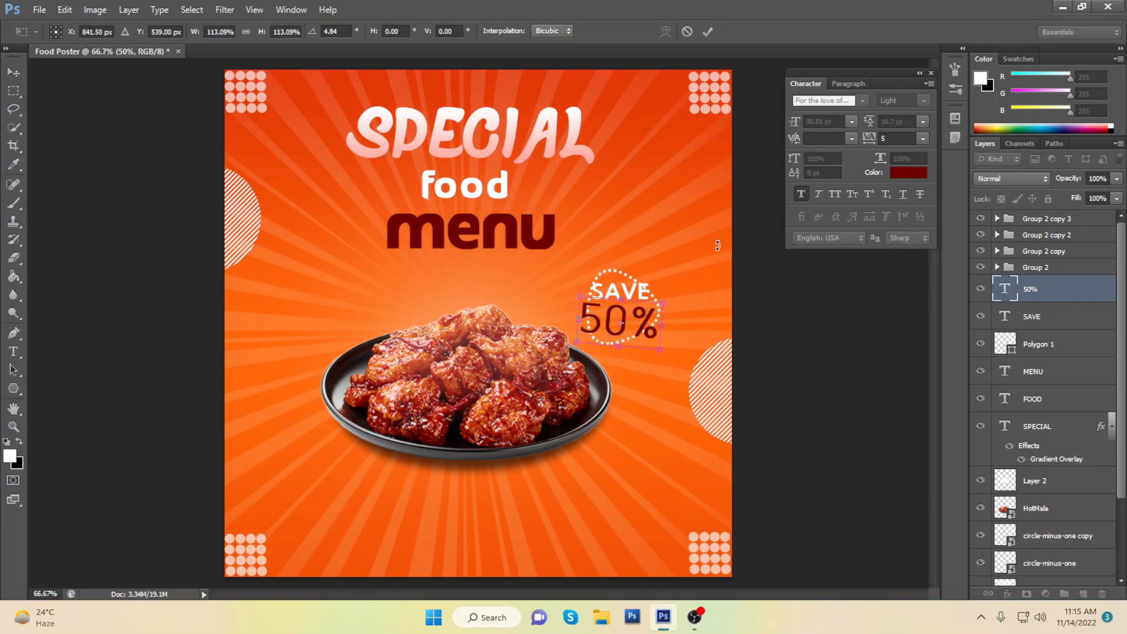
pyautogui.click(708, 32)
# - Scale the "SAVE" text down to about 88% and nudge it into place above "50%"
pyautogui.doubleClick(1005, 316)
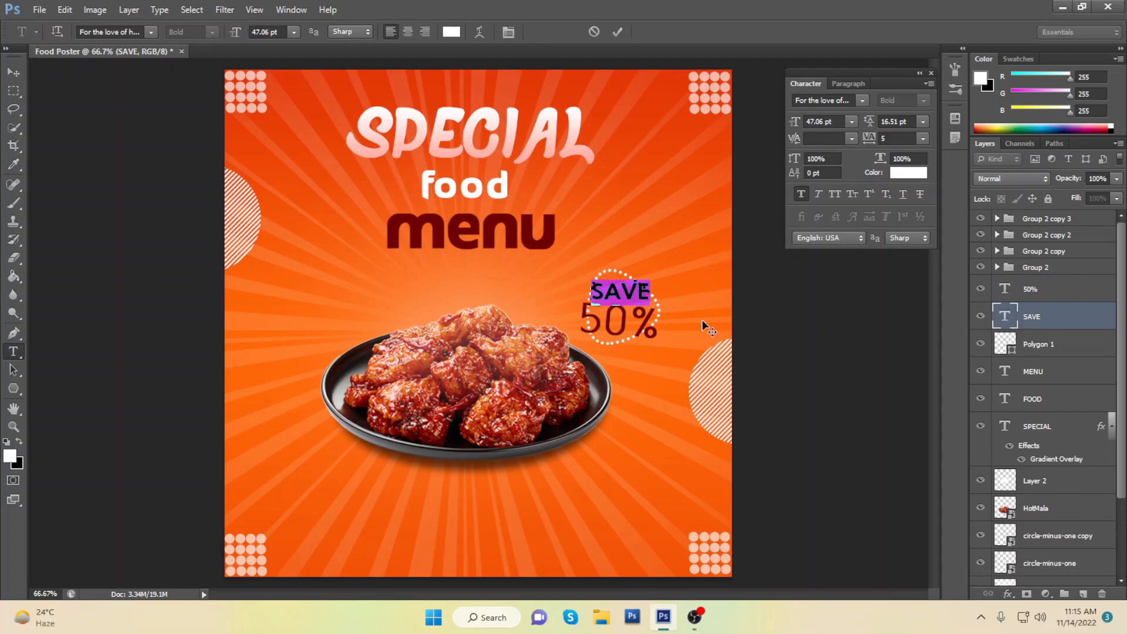
pyautogui.click(615, 32)
pyautogui.hotkey('ctrl', 't')
pyautogui.moveTo(652, 279); pyautogui.dragTo(648, 283)
pyautogui.press('Down')
pyautogui.press('Left')
pyautogui.press('Left')
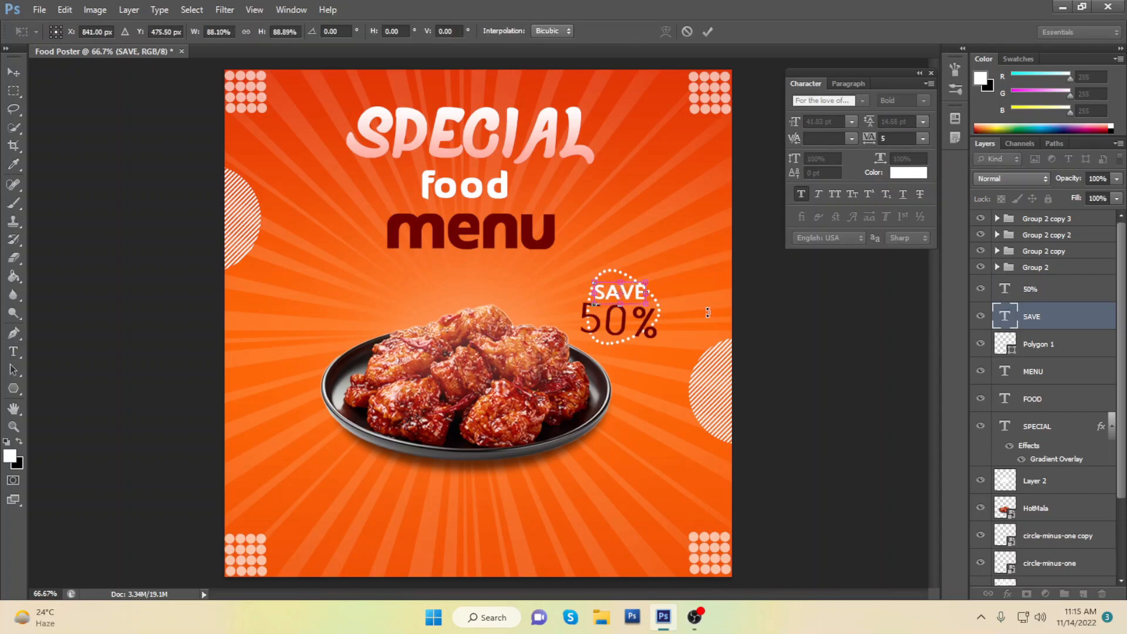
pyautogui.press('Return')
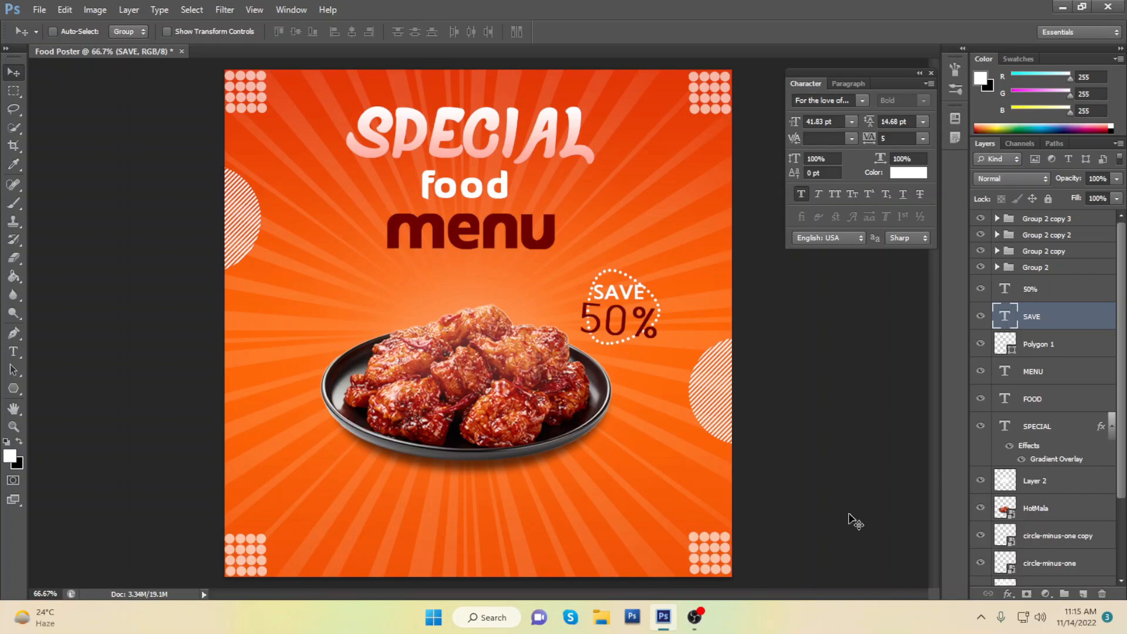
# - Draw a rounded rectangle about 337 × 61 px with a 10 px radius below the plate's left half, above all layer groups
pyautogui.click(1017, 295)
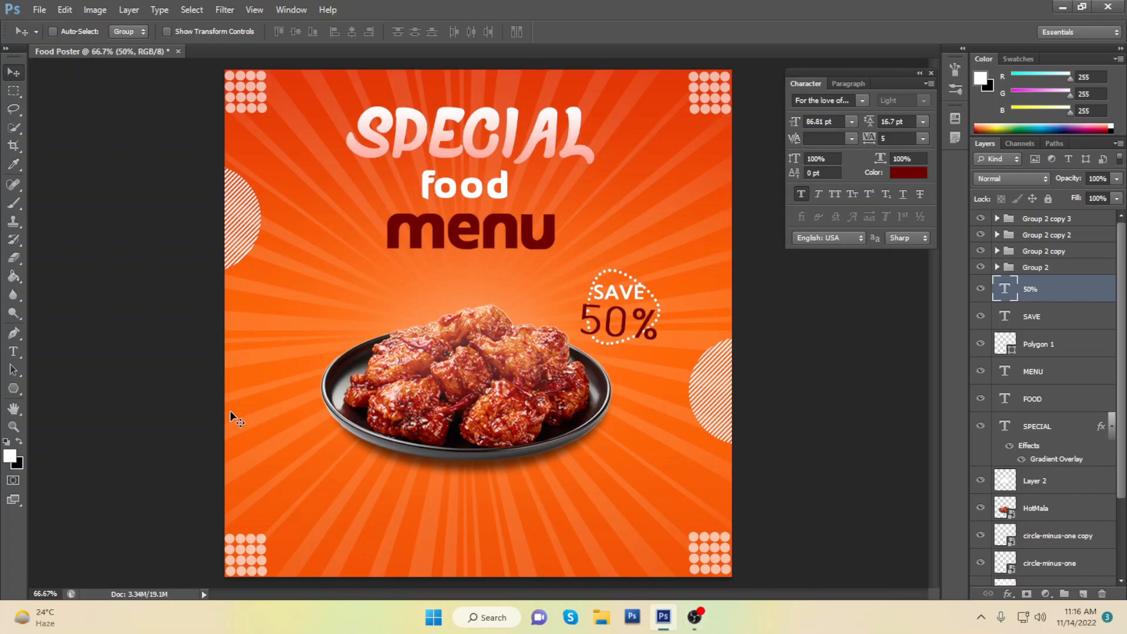
pyautogui.click(14, 388)
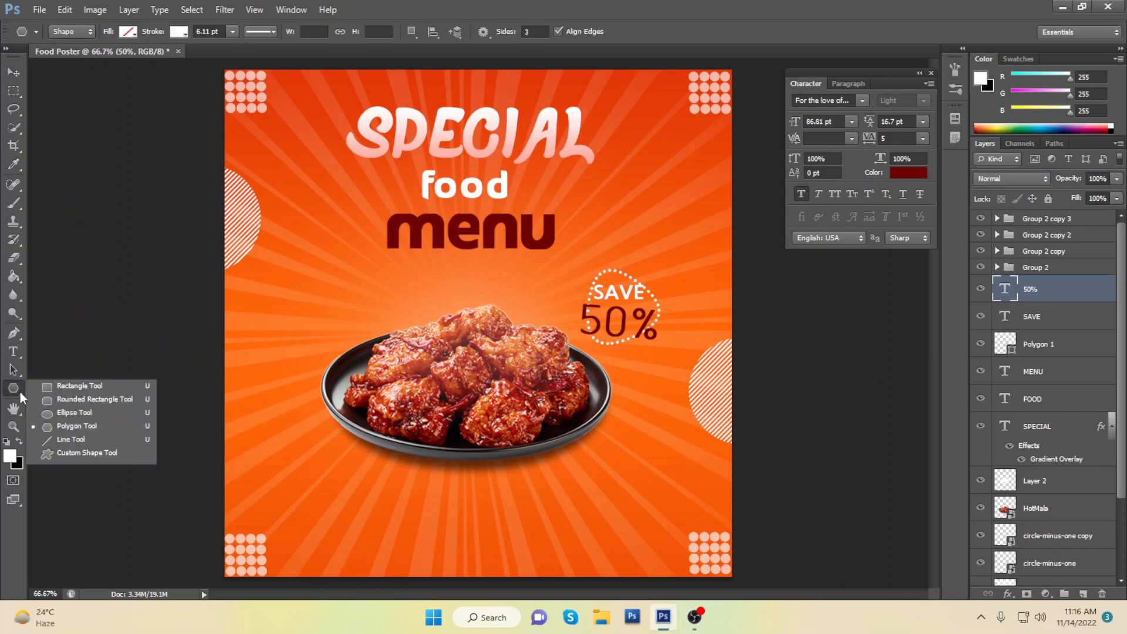
pyautogui.click(1044, 218)
pyautogui.rightClick(13, 388)
pyautogui.click(88, 399)
pyautogui.moveTo(271, 476); pyautogui.dragTo(427, 503)
# - Sample the title's dark red (RGB 108, 2, 2) as foreground color and fill the rounded rectangle with it
pyautogui.click(128, 31)
pyautogui.click(119, 59)
pyautogui.click(128, 31)
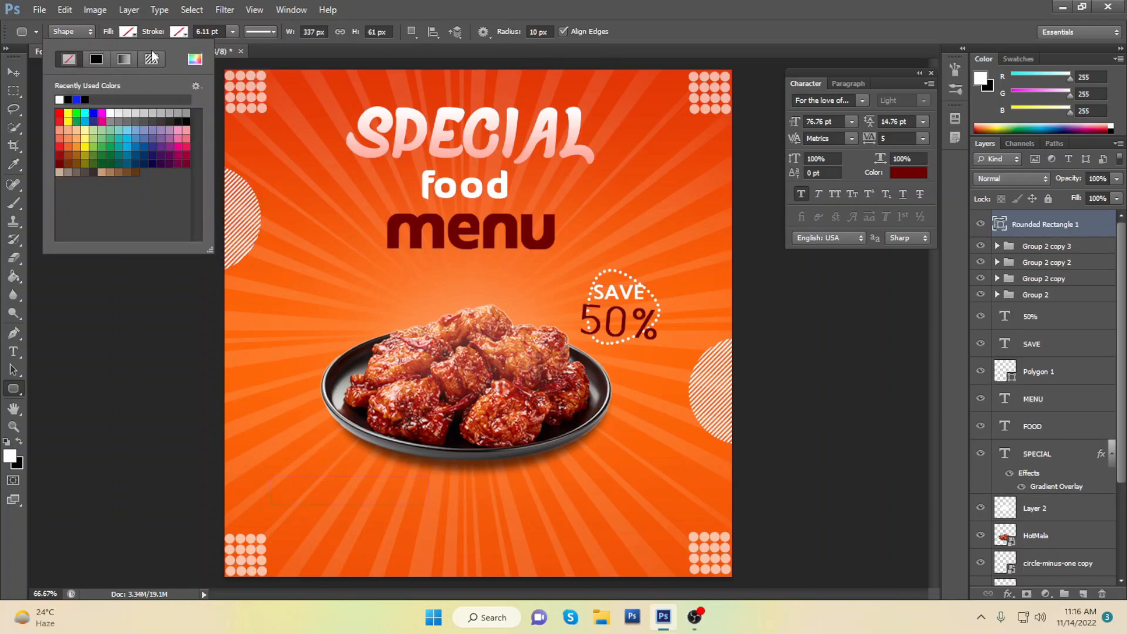
pyautogui.click(10, 456)
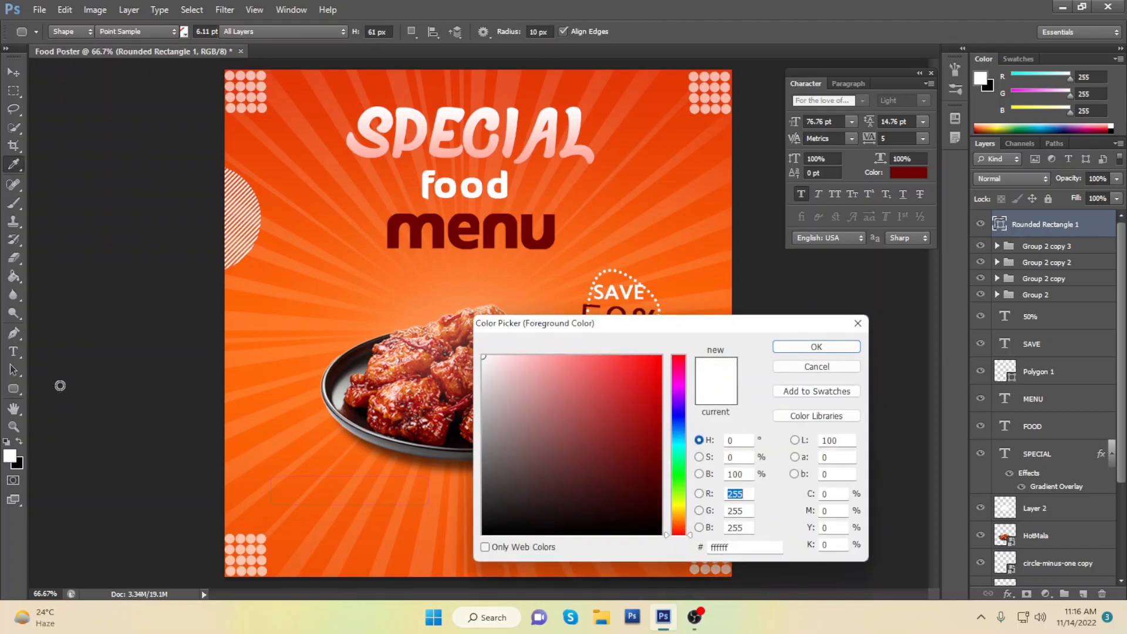
pyautogui.click(512, 231)
pyautogui.press('Return')
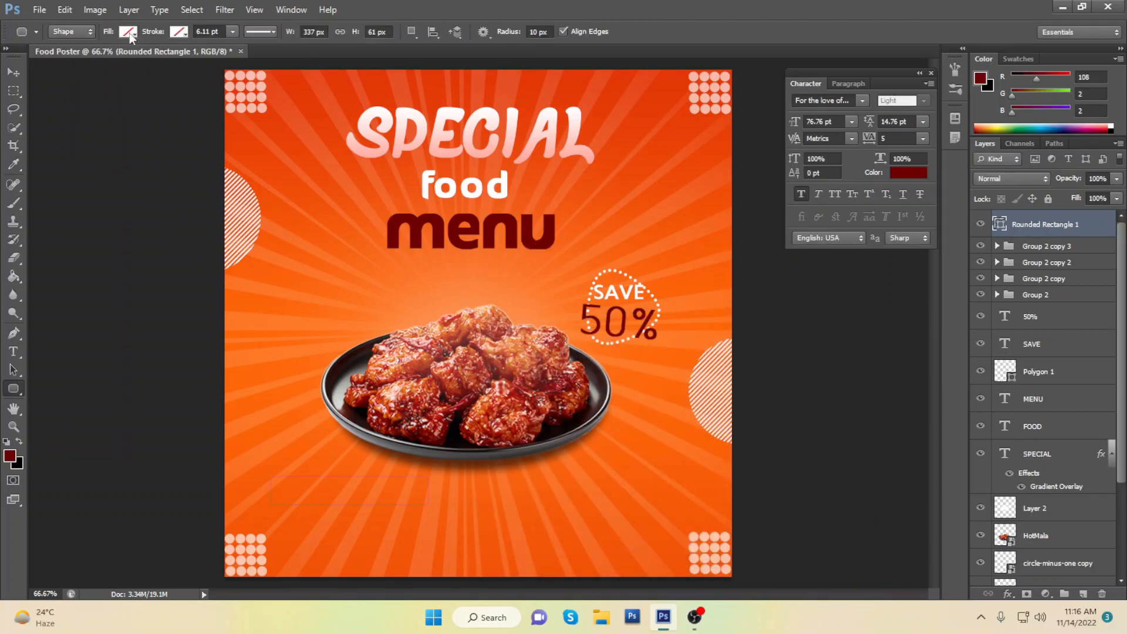
pyautogui.click(128, 31)
pyautogui.click(61, 99)
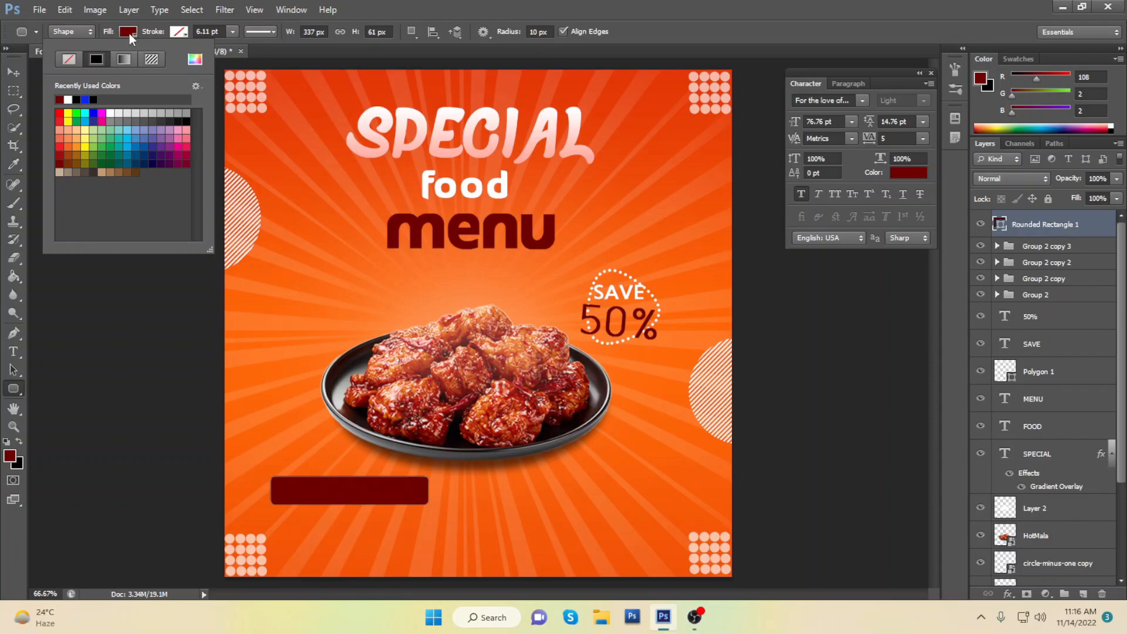
pyautogui.click(129, 34)
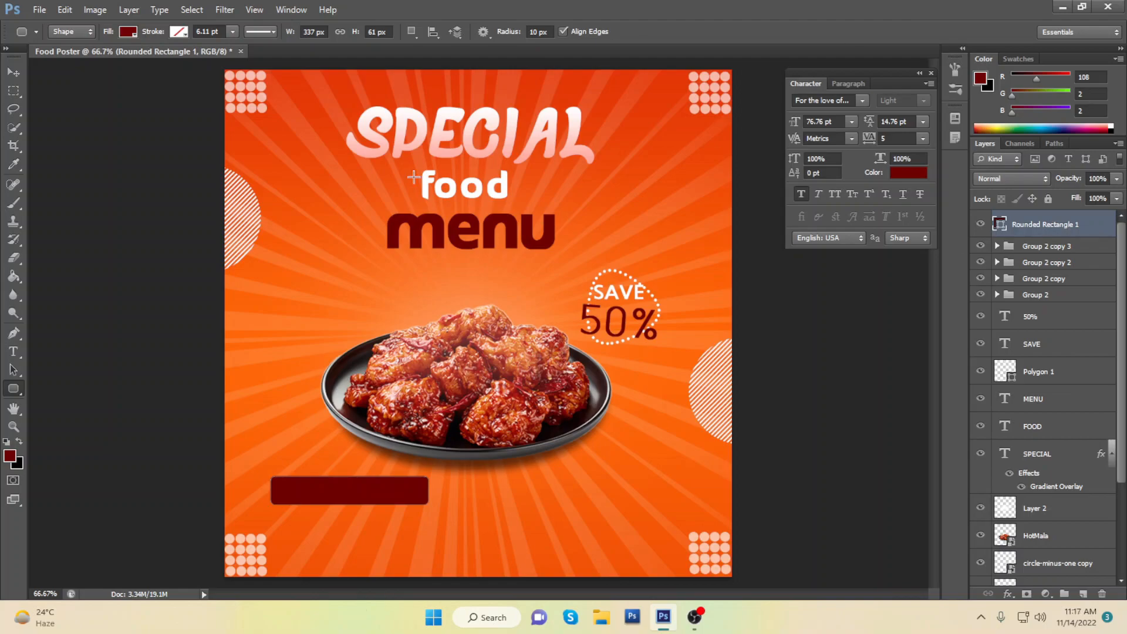
# - Add the text "ORDER NOW!" below the dark red bar in Regencie Alt LightAlt at 36.1 pt
pyautogui.click(12, 352)
pyautogui.press('v')
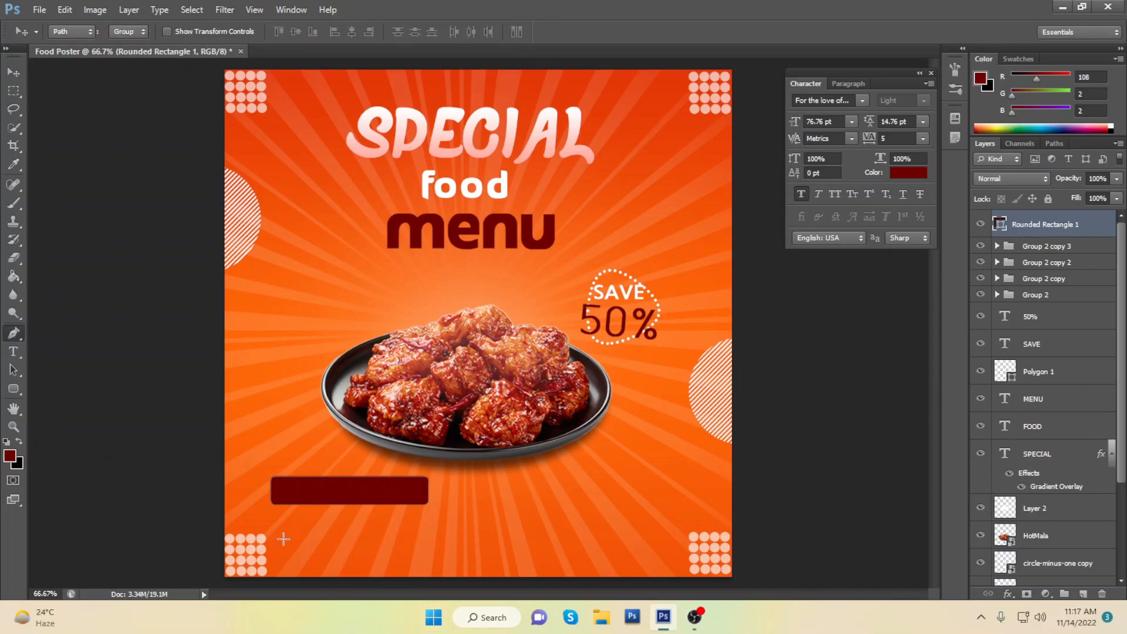
pyautogui.press('t')
pyautogui.click(337, 527)
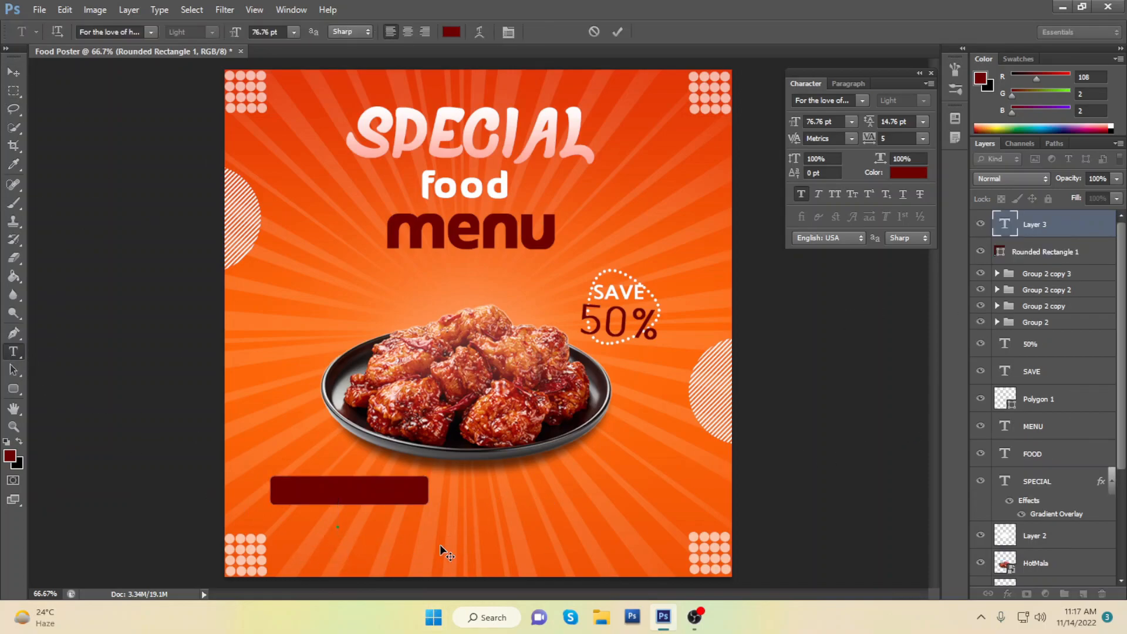
pyautogui.click(117, 32)
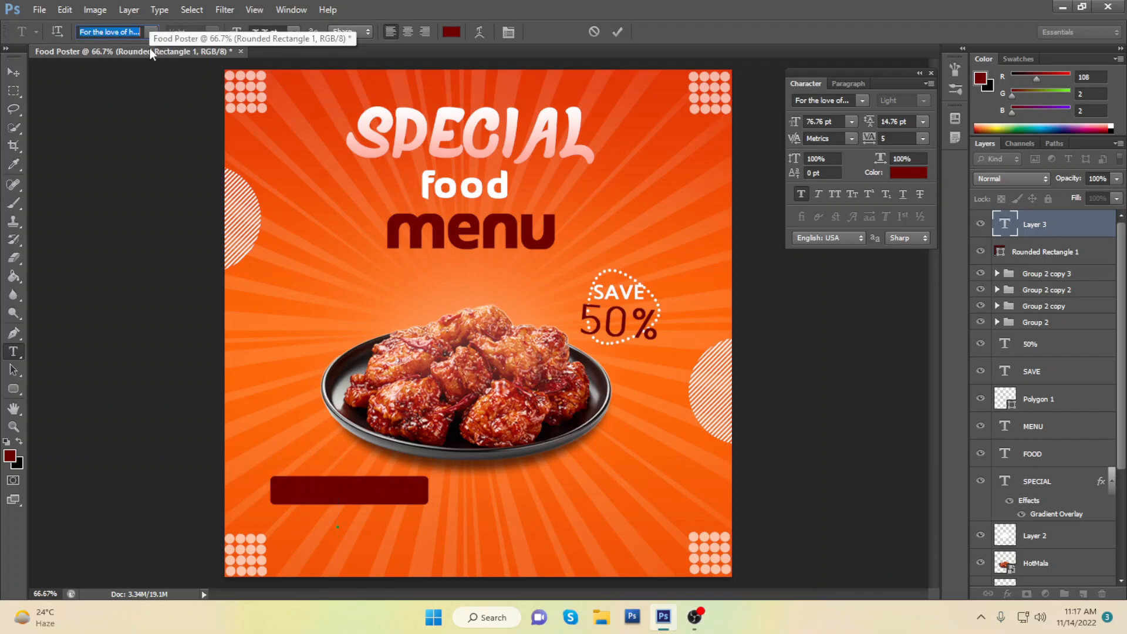
pyautogui.write('Regencie')
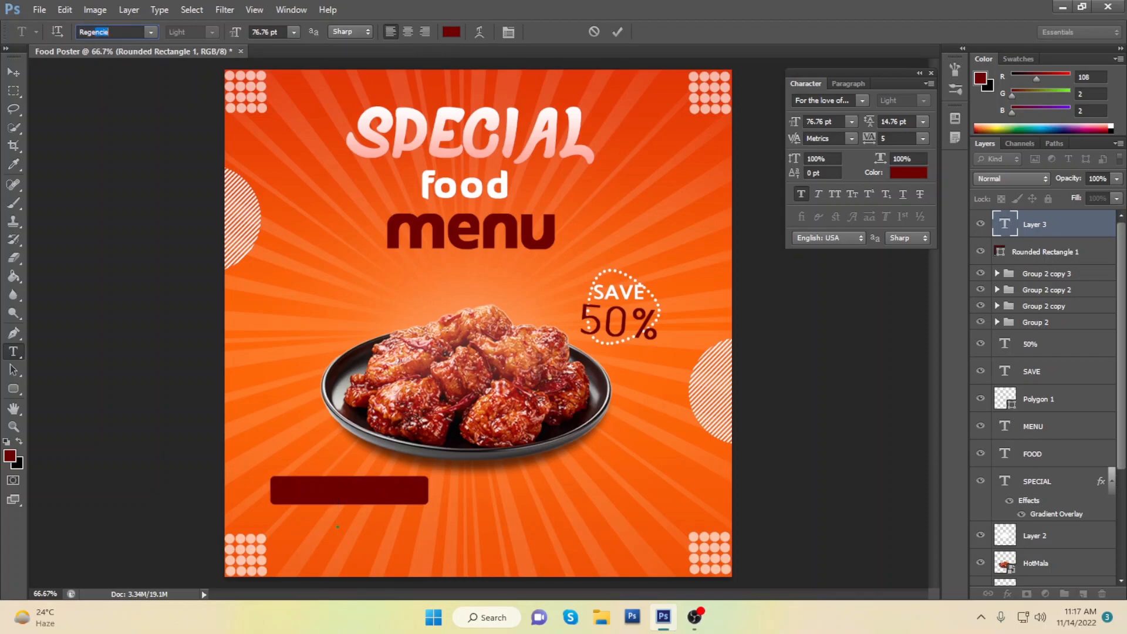
pyautogui.click(151, 33)
pyautogui.click(134, 71)
pyautogui.press('Tab')
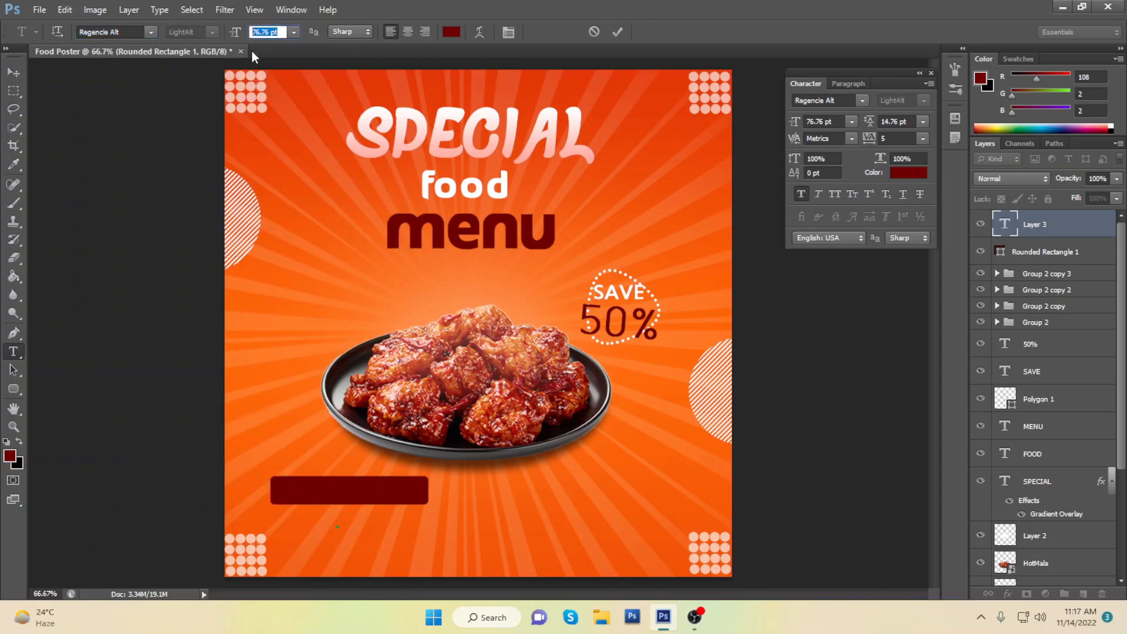
pyautogui.write('36.1')
pyautogui.press('Return')
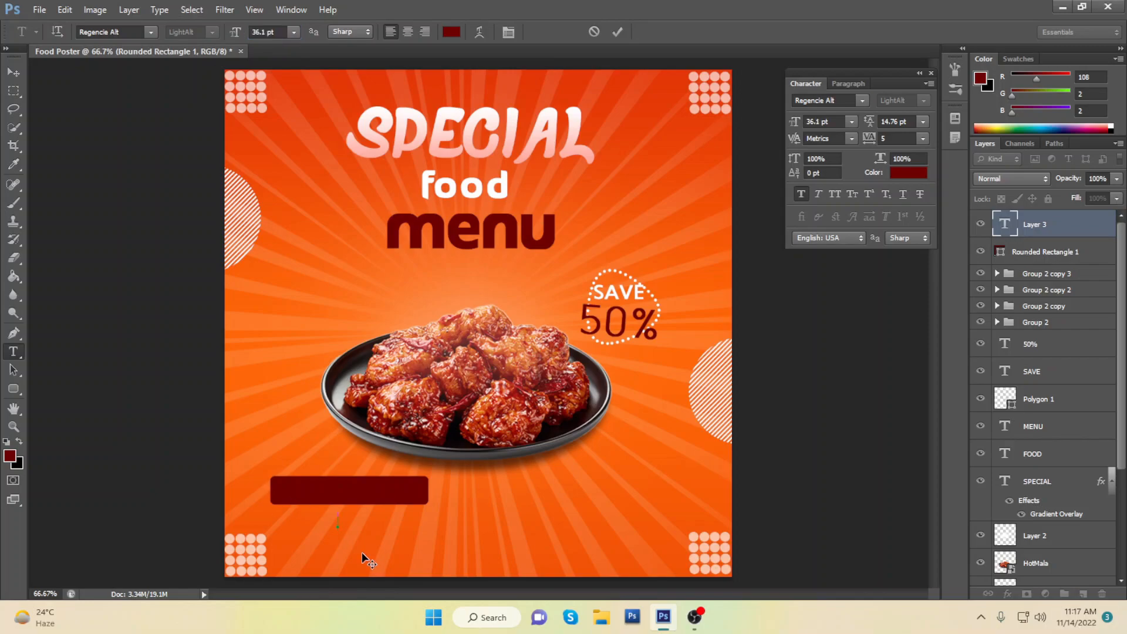
pyautogui.write('RDER NOW!')
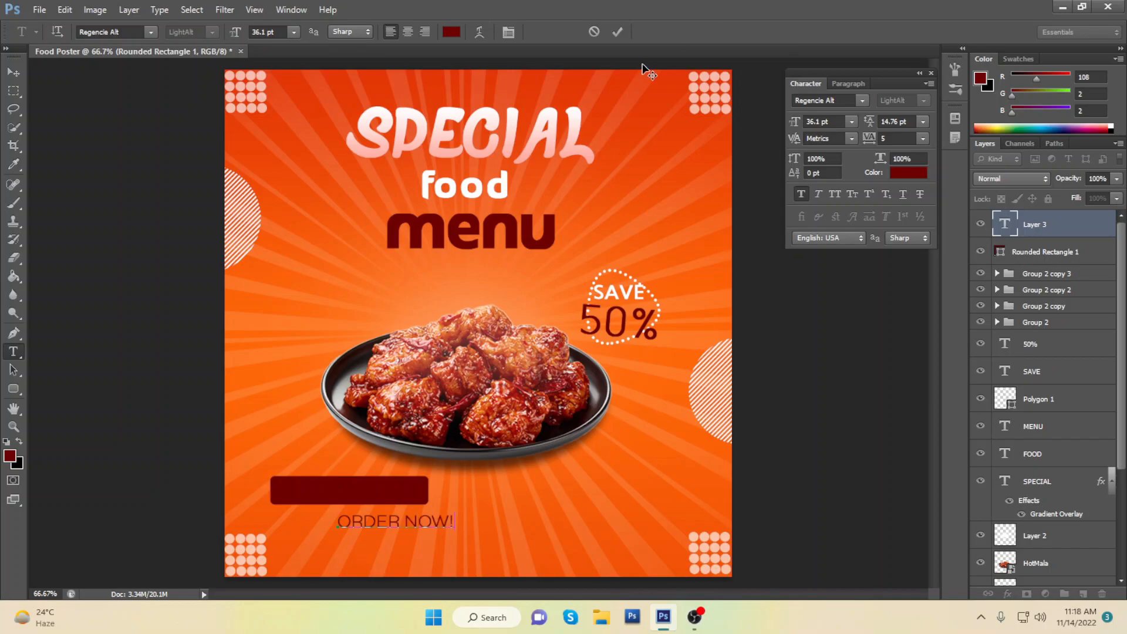
pyautogui.click(617, 32)
# - Recolor the "ORDER NOW!" text white and move it onto the dark red bar
pyautogui.doubleClick(1005, 226)
pyautogui.click(451, 31)
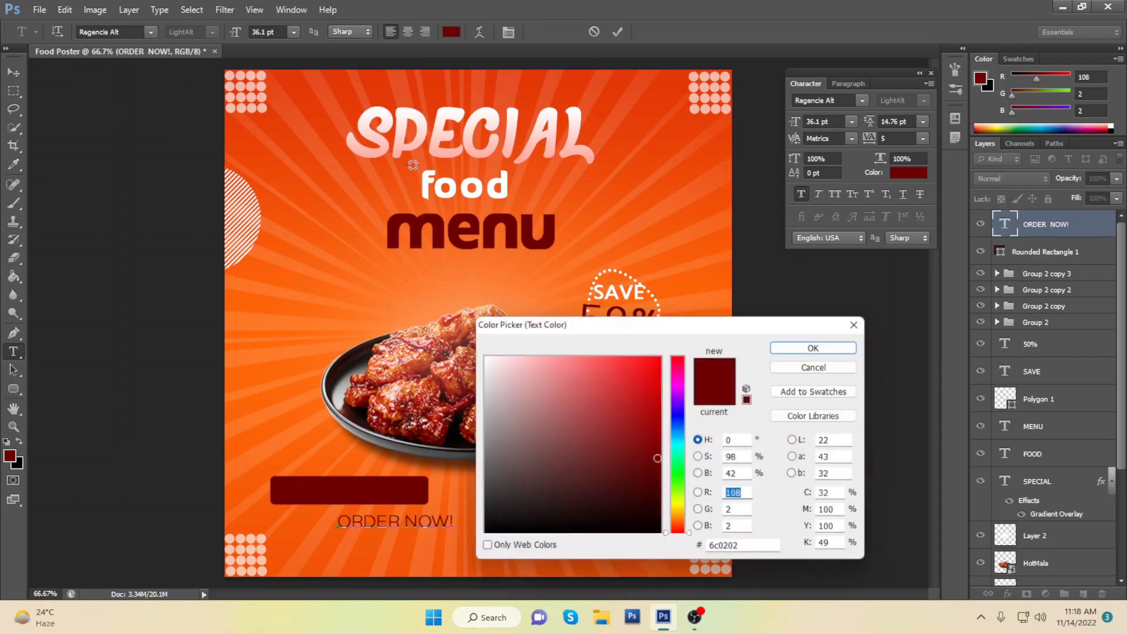
pyautogui.click(483, 356)
pyautogui.click(816, 346)
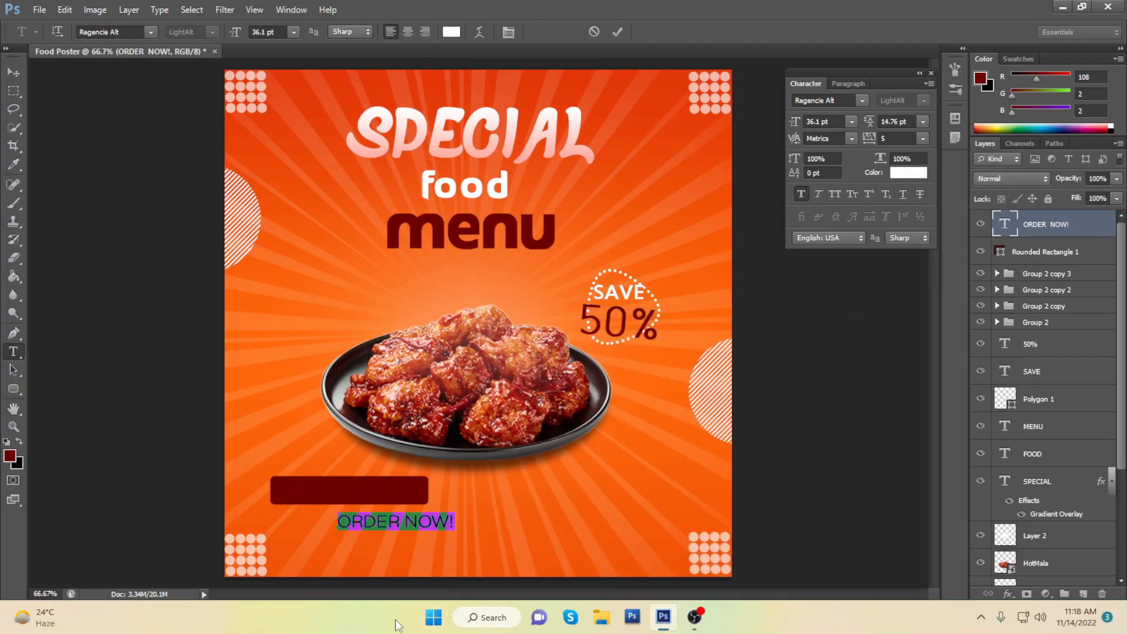
pyautogui.click(13, 71)
pyautogui.moveTo(403, 526); pyautogui.dragTo(355, 496)
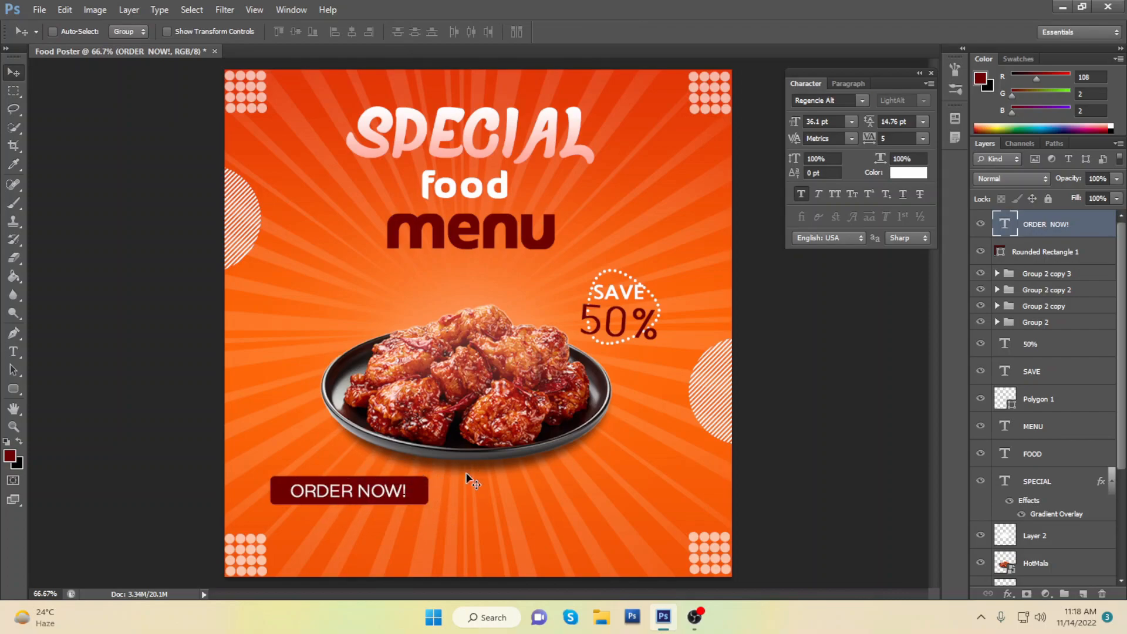
# - Narrow the dark red rounded rectangle from both sides to fit closely around "ORDER NOW!"
pyautogui.click(1041, 258)
pyautogui.hotkey('ctrl', 't')
pyautogui.moveTo(424, 487); pyautogui.dragTo(419, 487)
pyautogui.moveTo(271, 490); pyautogui.dragTo(279, 490)
pyautogui.moveTo(418, 490); pyautogui.dragTo(416, 490)
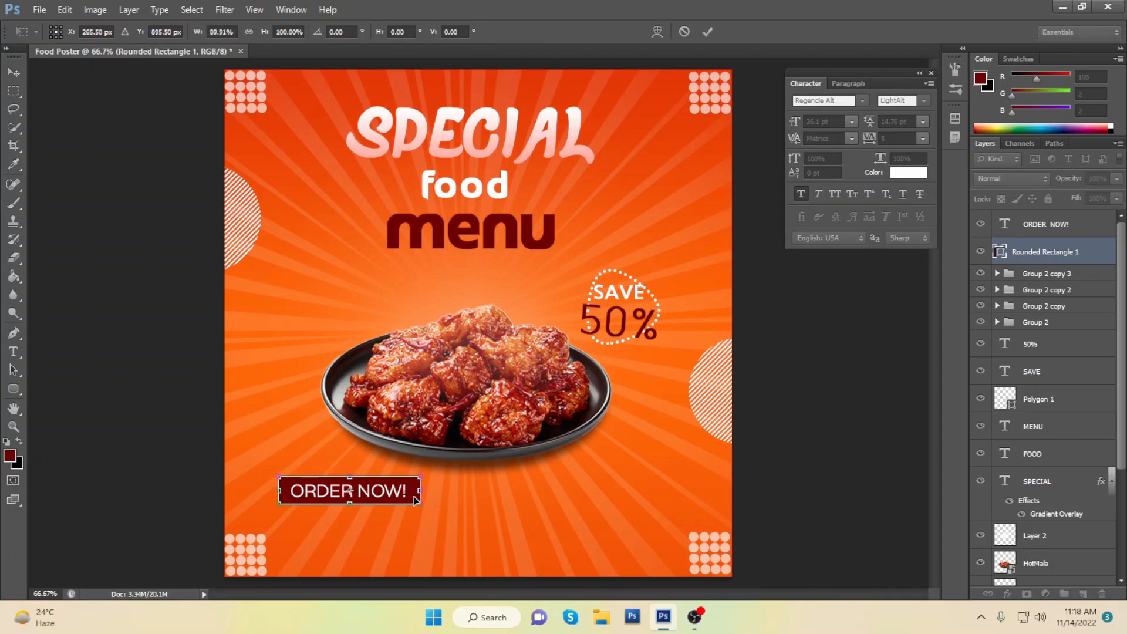
pyautogui.moveTo(277, 490); pyautogui.dragTo(280, 491)
pyautogui.click(707, 31)
# - Nudge the "ORDER NOW!" text slightly right and down to center it in its bar
pyautogui.doubleClick(1003, 230)
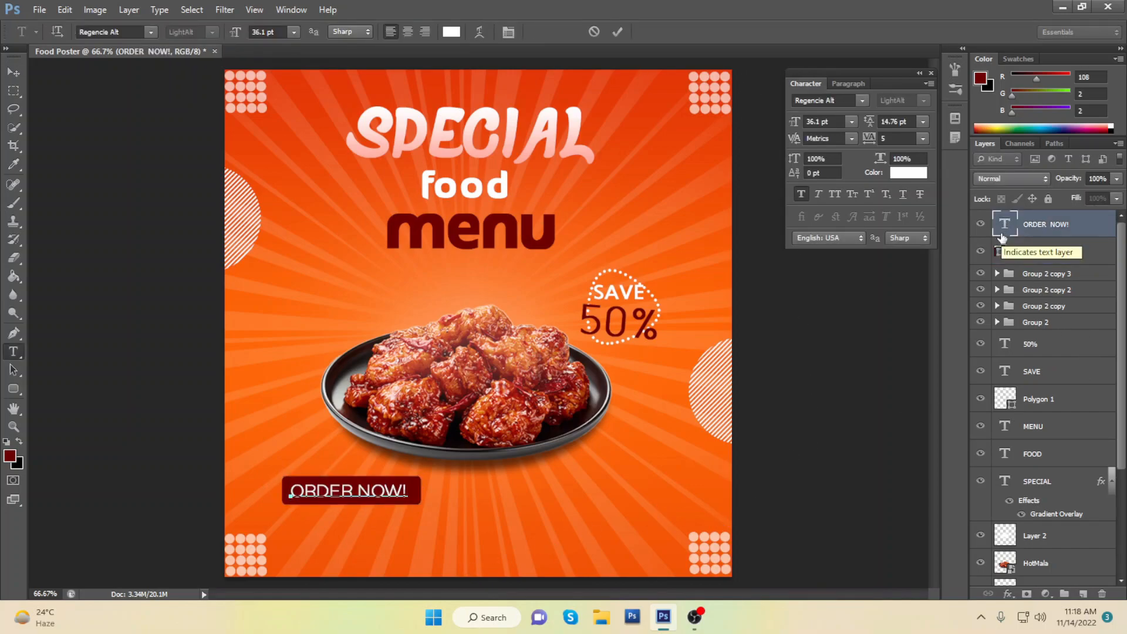
pyautogui.click(616, 31)
pyautogui.press('Right')
pyautogui.press('Right')
pyautogui.press('Right')
pyautogui.press('Right')
pyautogui.press('Right')
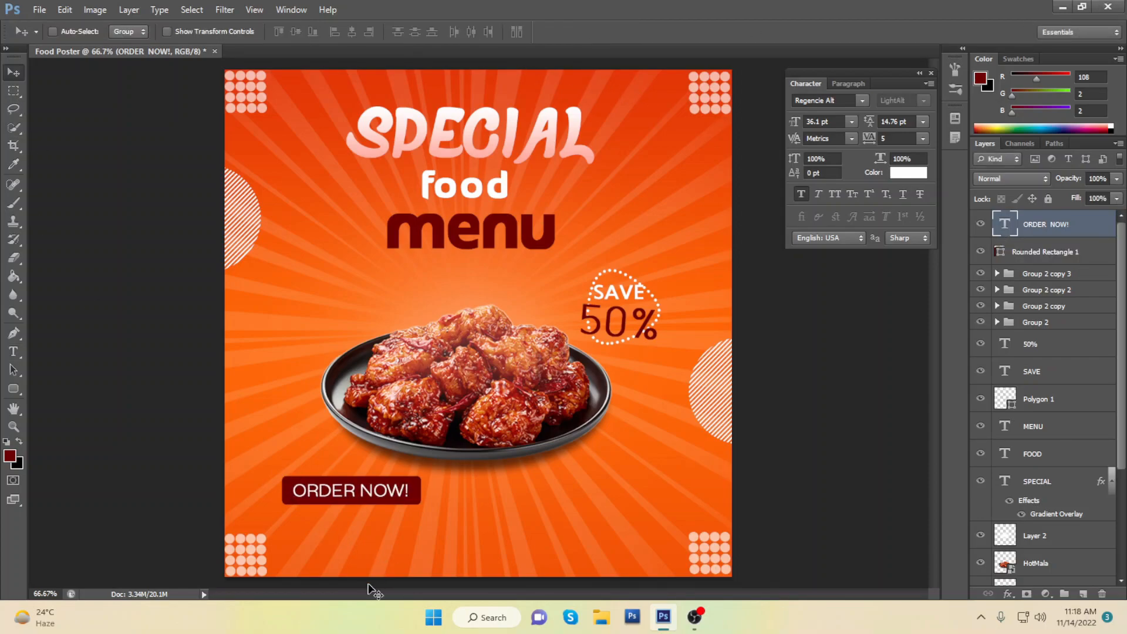
pyautogui.press('Down')
pyautogui.press('Down')
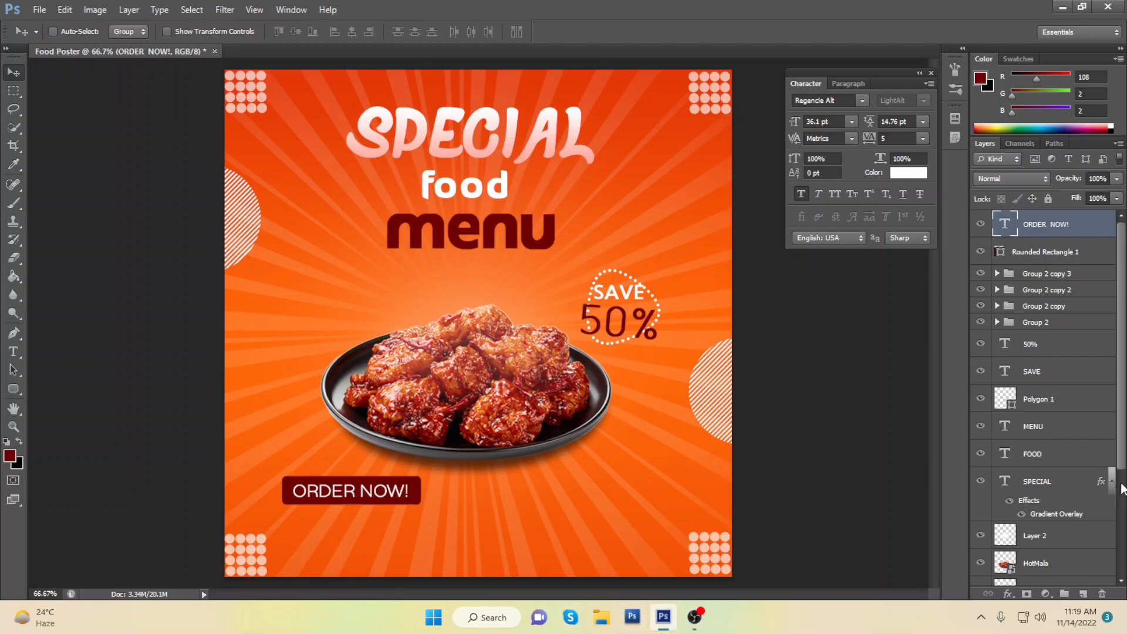
# - Group the "ORDER NOW!" text with its bar and move the group up toward the poster's left edge
pyautogui.click(1027, 250)
pyautogui.keyDown('ctrl'); pyautogui.click(1038, 226); pyautogui.keyUp('ctrl')
pyautogui.hotkey('ctrl', 'g')
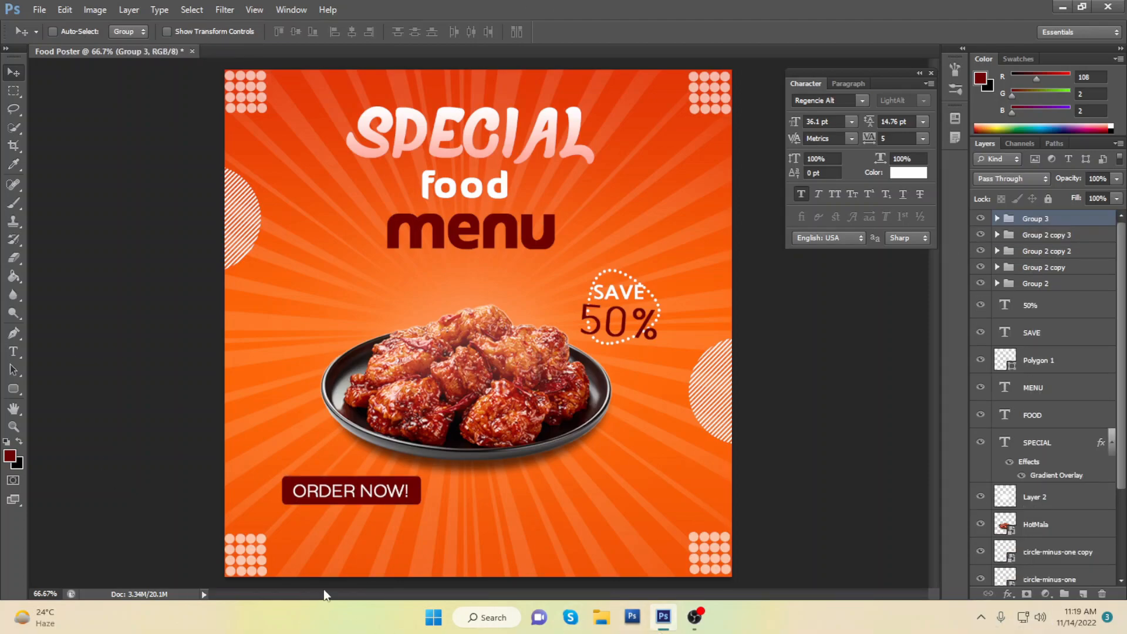
pyautogui.moveTo(356, 504); pyautogui.dragTo(315, 491)
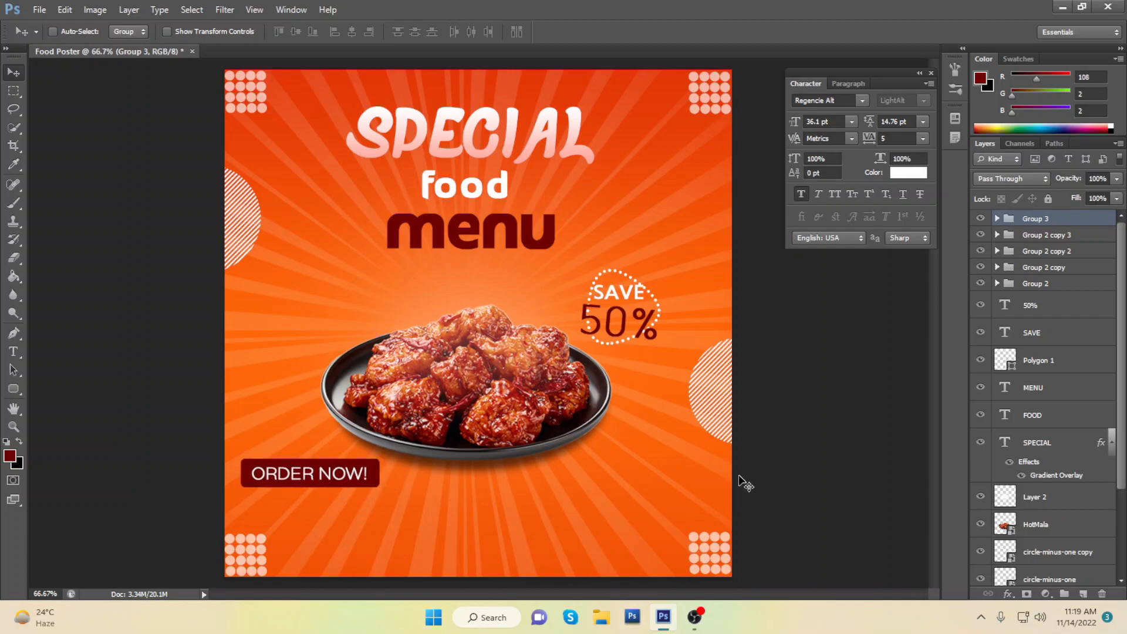
# - Place the globe icon image 493805, scale it to 13.32% and position it below the right part of the plate
pyautogui.click(39, 10)
pyautogui.click(857, 396)
pyautogui.click(34, 10)
pyautogui.click(63, 239)
pyautogui.click(699, 139)
pyautogui.click(477, 138)
pyautogui.click(760, 496)
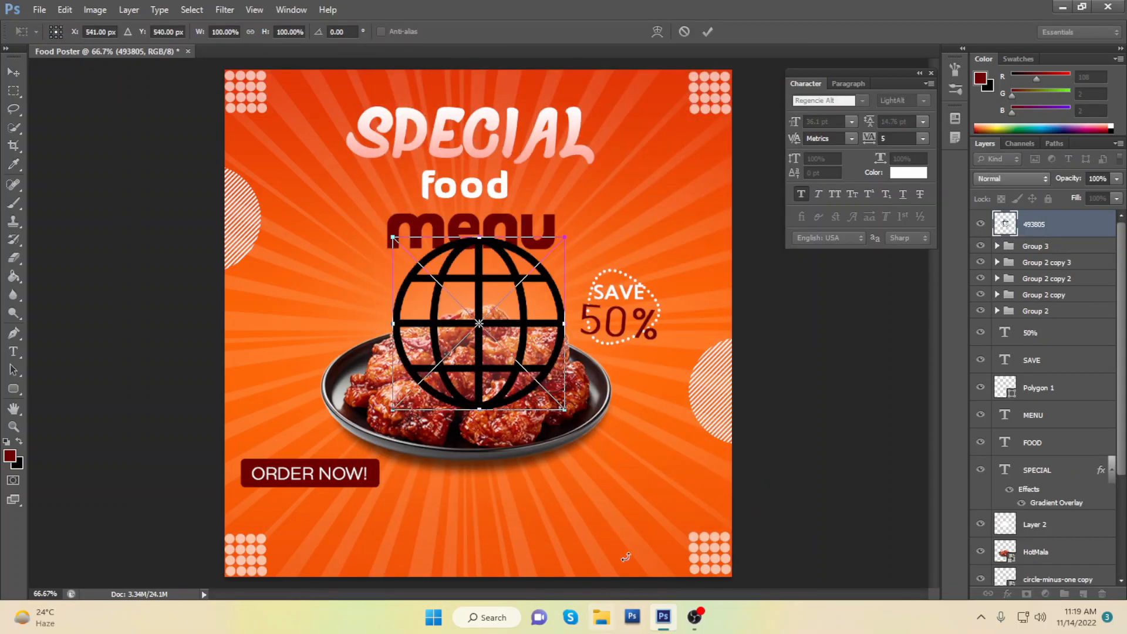
pyautogui.moveTo(565, 411); pyautogui.dragTo(564, 514)
pyautogui.click(706, 32)
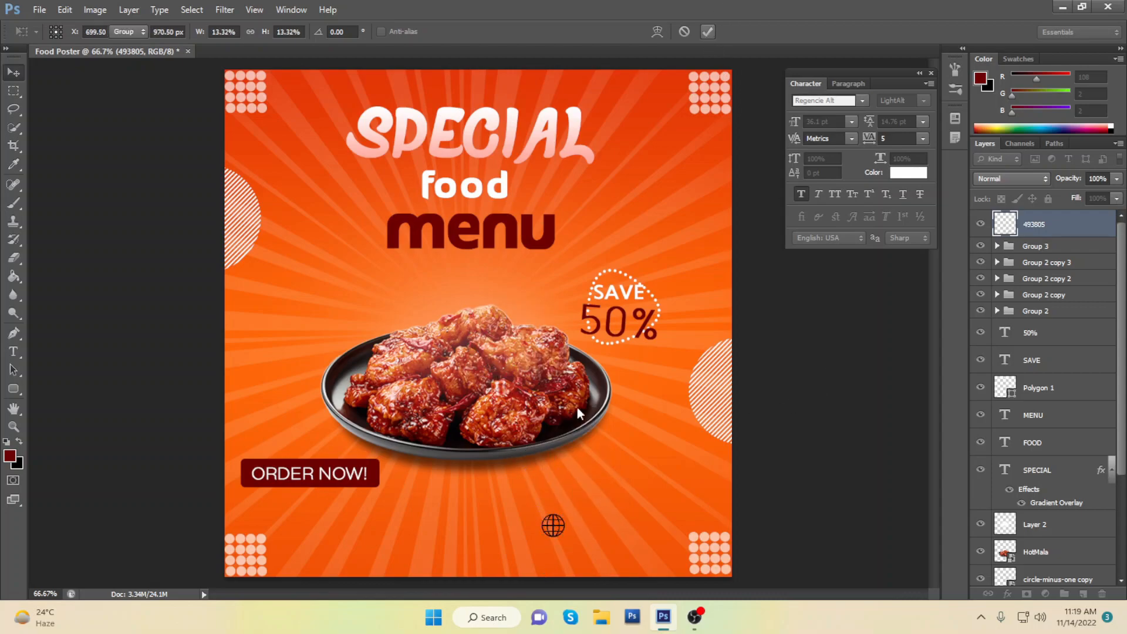
# - Place the image office-phone-icon--25.png, scale it to about 12.5% and position it directly below the globe icon
pyautogui.click(39, 9)
pyautogui.click(53, 238)
pyautogui.click(693, 139)
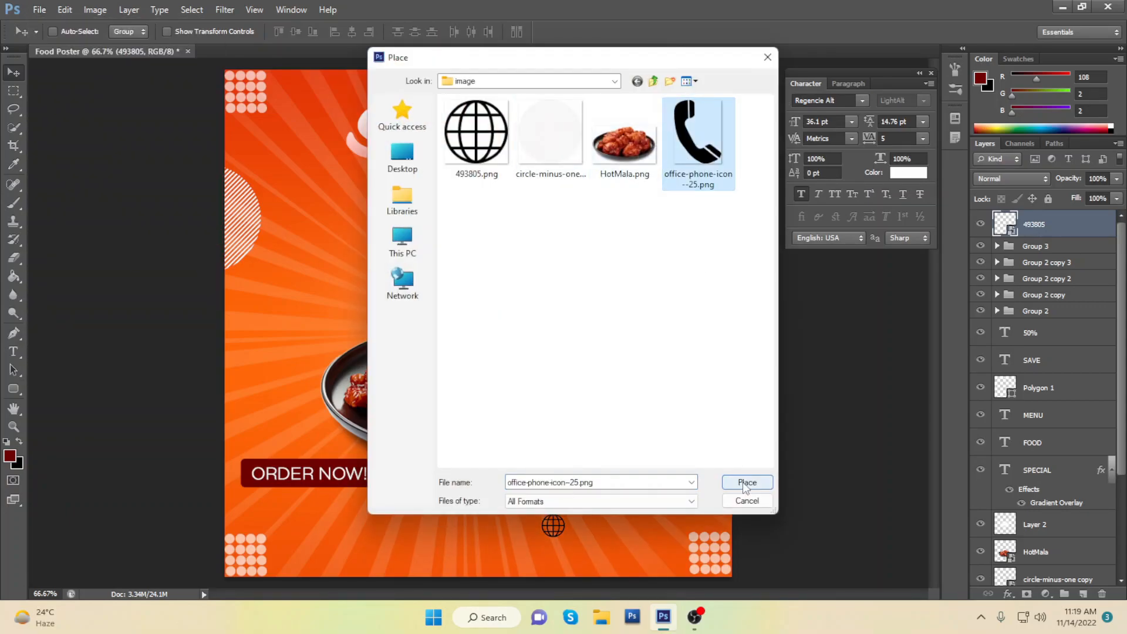
pyautogui.click(746, 481)
pyautogui.moveTo(539, 242); pyautogui.dragTo(562, 560)
pyautogui.hotkey('ctrl', '+')
pyautogui.hotkey('ctrl', '+')
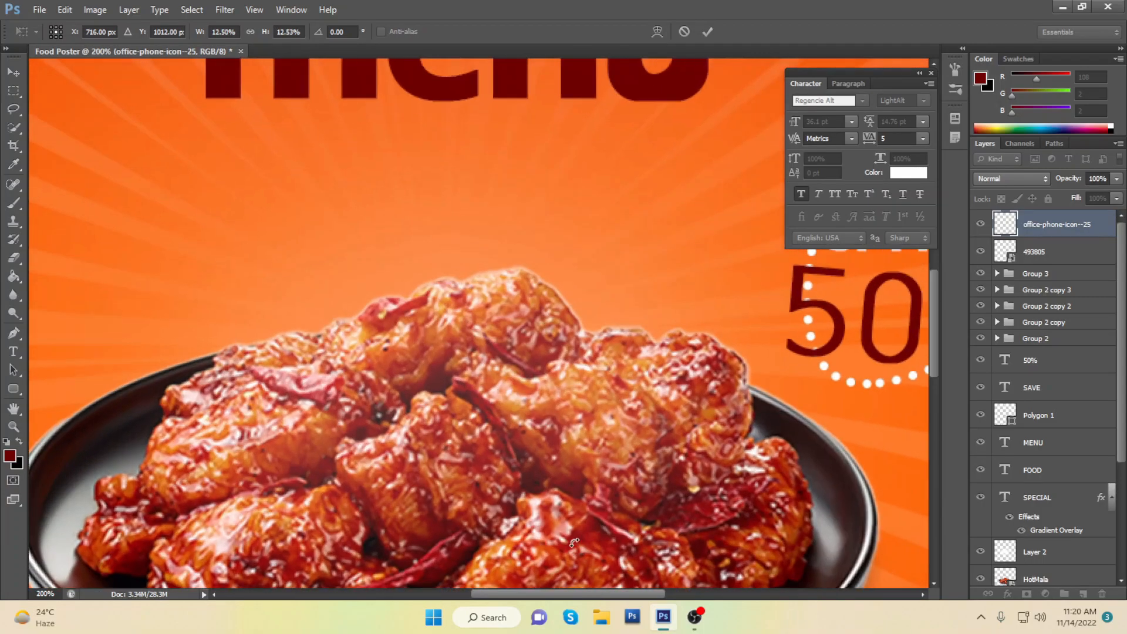
pyautogui.moveTo(774, 517); pyautogui.dragTo(292, 448)
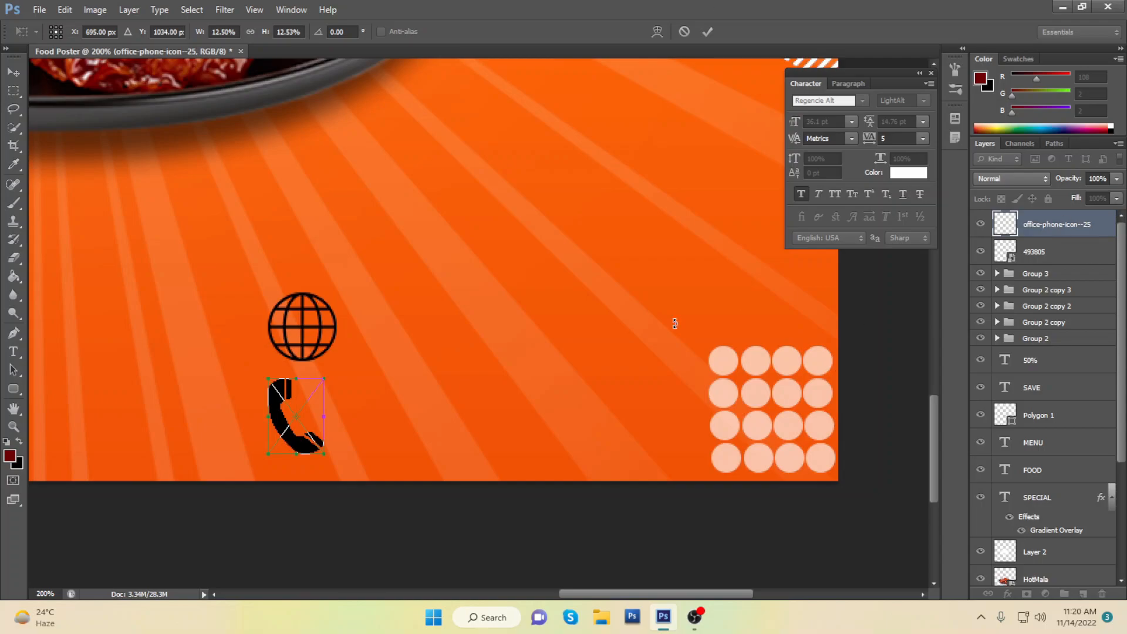
pyautogui.click(708, 32)
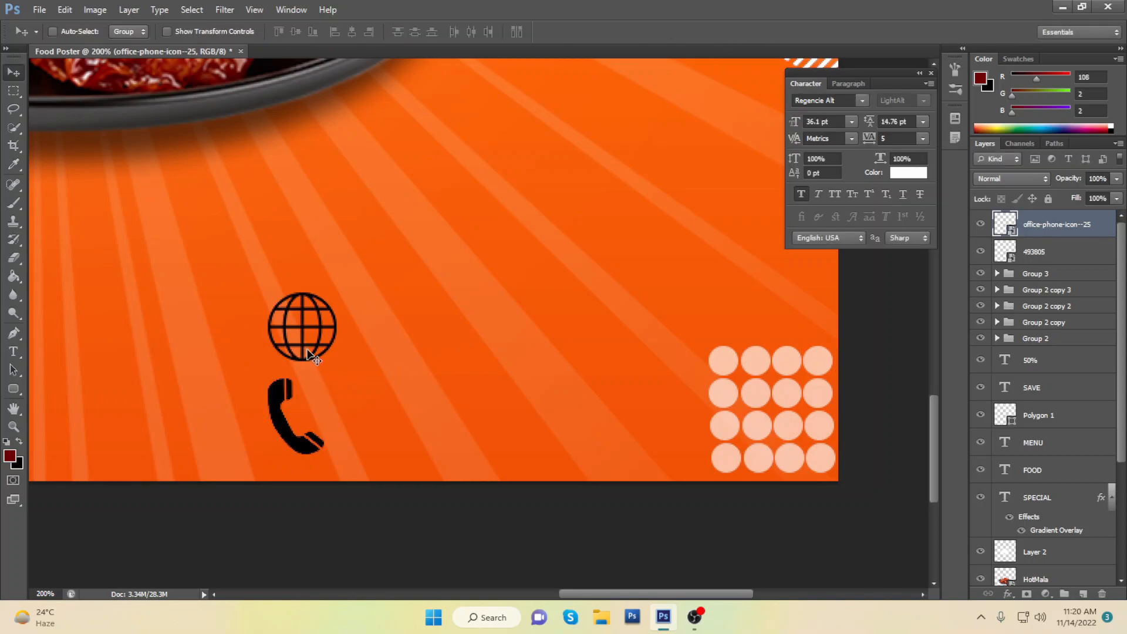
# - Nudge the globe and phone icons to adjust the gap between them and shrink the phone icon slightly
pyautogui.moveTo(328, 321); pyautogui.dragTo(324, 303)
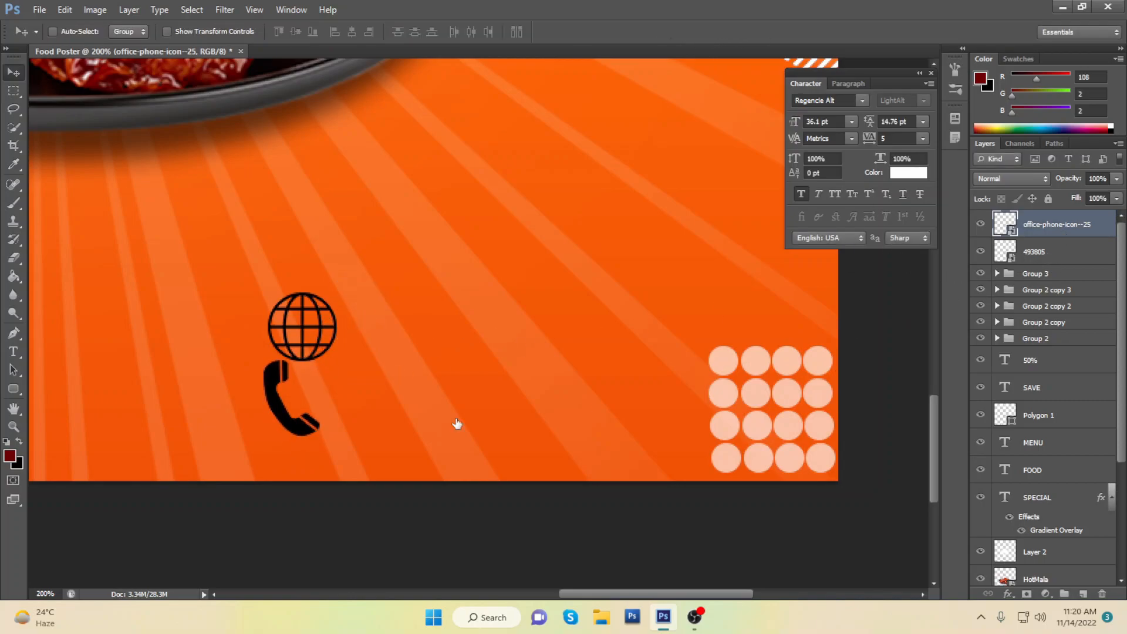
pyautogui.moveTo(296, 343); pyautogui.dragTo(284, 334)
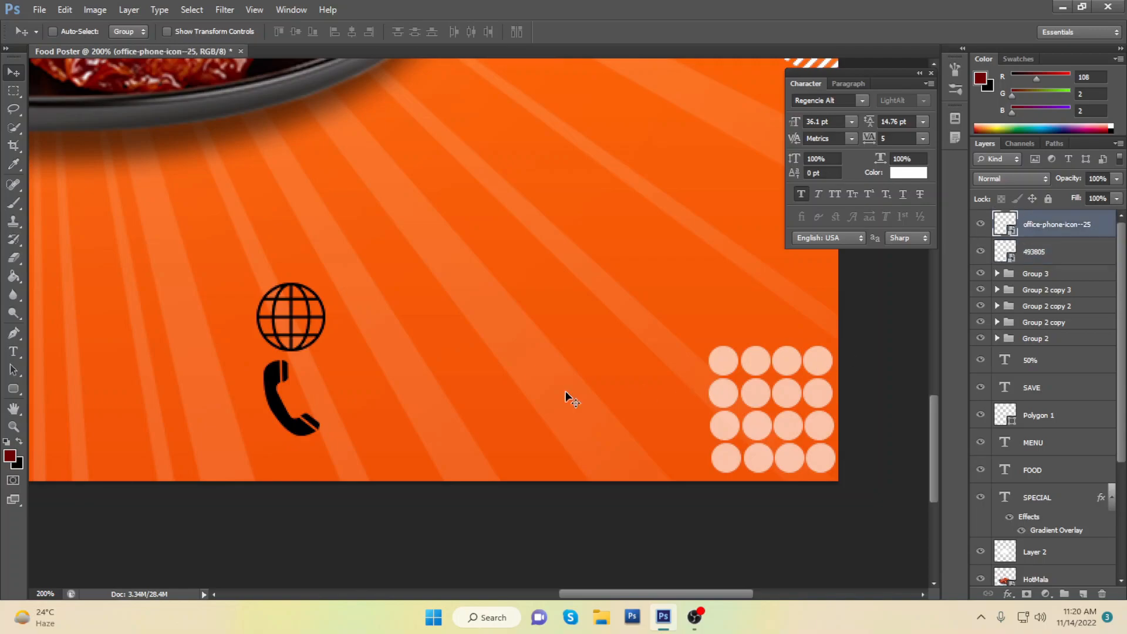
pyautogui.moveTo(301, 431); pyautogui.dragTo(306, 441)
pyautogui.hotkey('ctrl', 't')
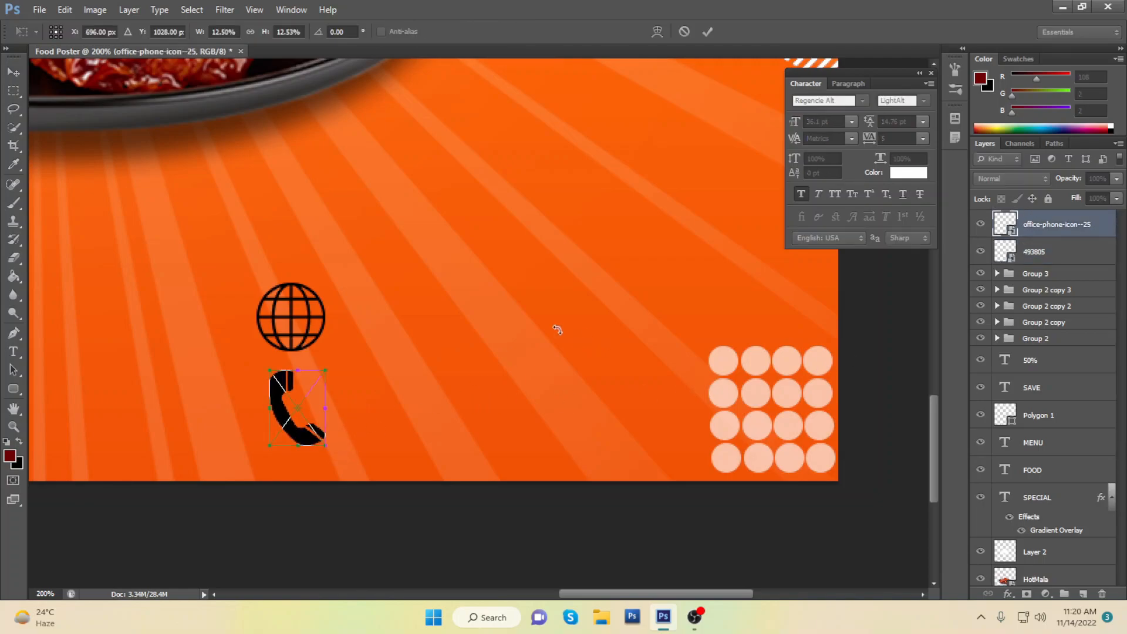
pyautogui.moveTo(325, 369); pyautogui.dragTo(322, 374)
pyautogui.click(682, 33)
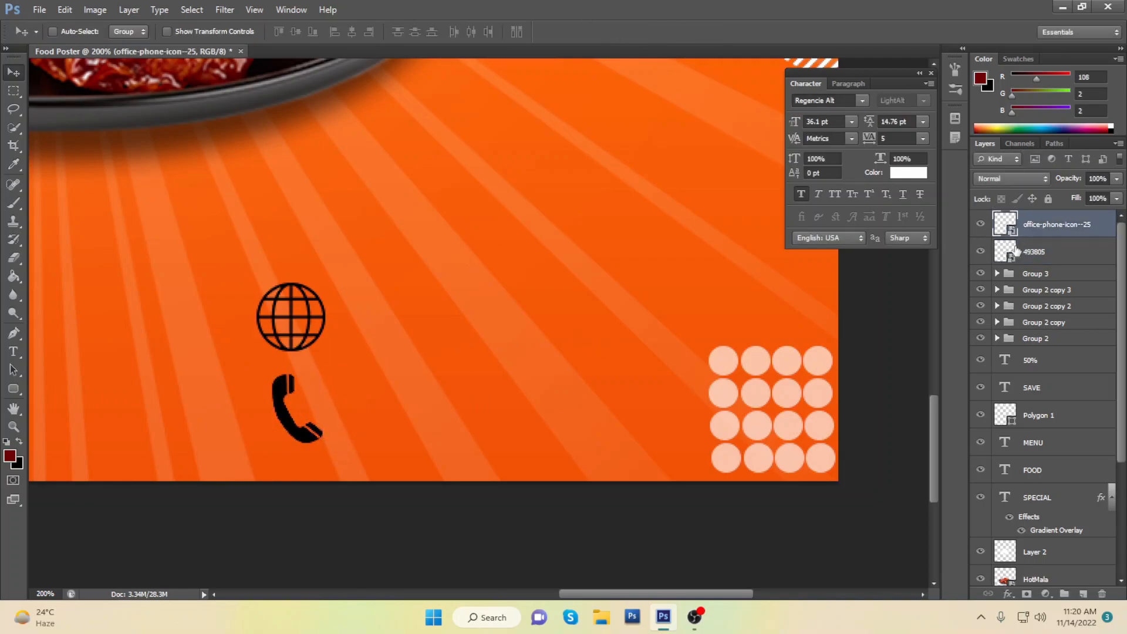
# - Scale the globe icon 493805 down to 11.68%
pyautogui.click(1034, 251)
pyautogui.hotkey('ctrl', 't')
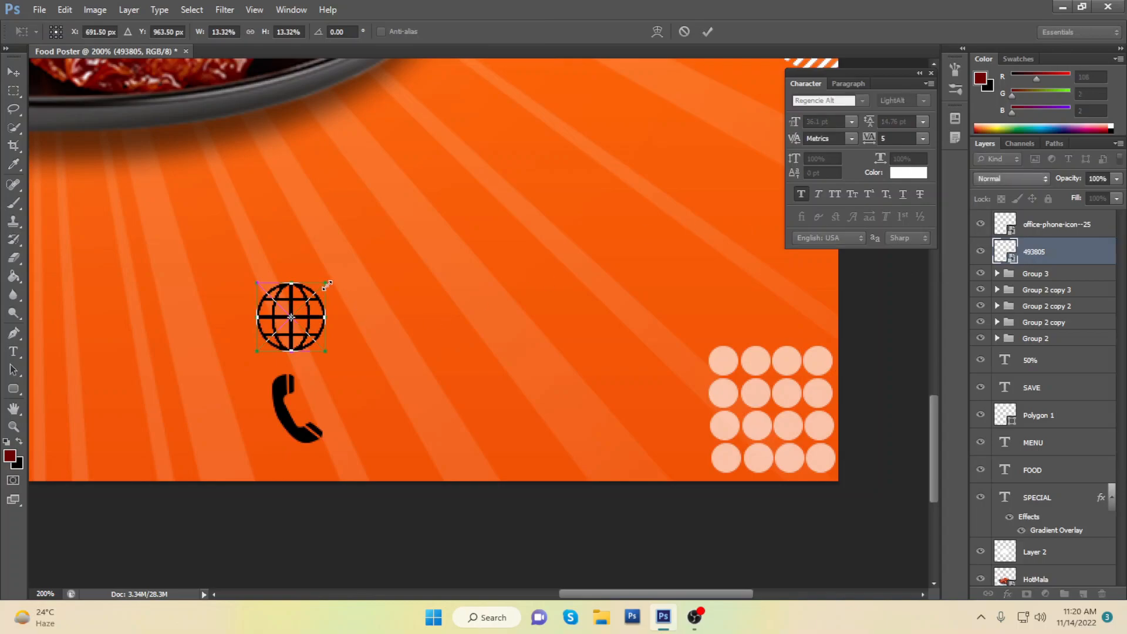
pyautogui.moveTo(328, 286); pyautogui.dragTo(323, 288)
pyautogui.press('Return')
# - Nudge the phone and globe icons slightly left to line them up in one column
pyautogui.click(1059, 224)
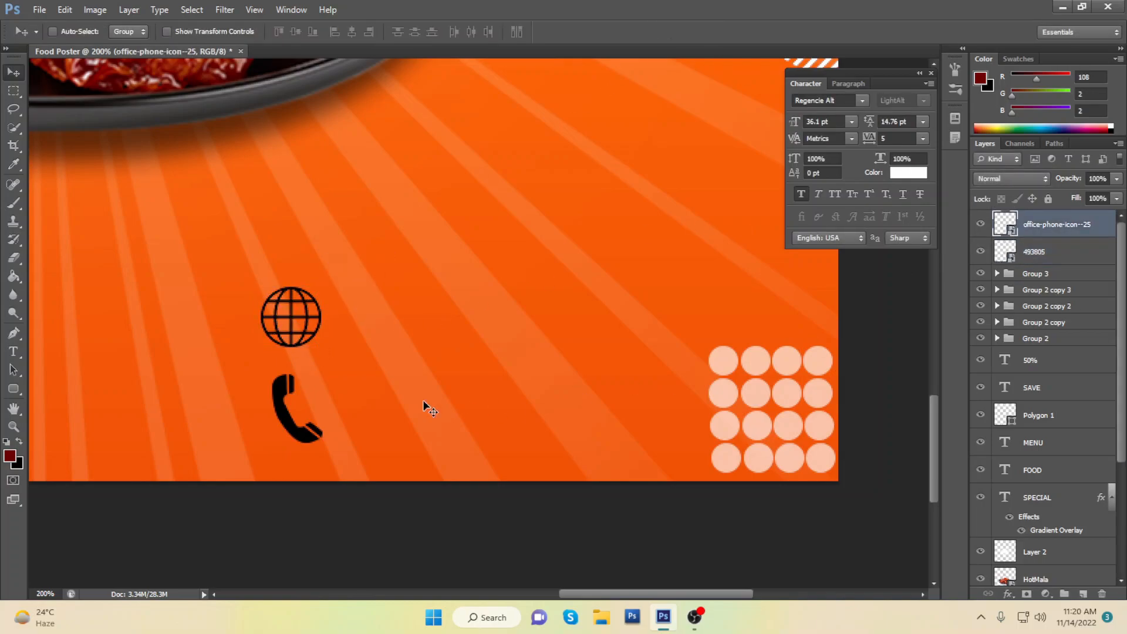
pyautogui.moveTo(289, 419); pyautogui.dragTo(282, 421)
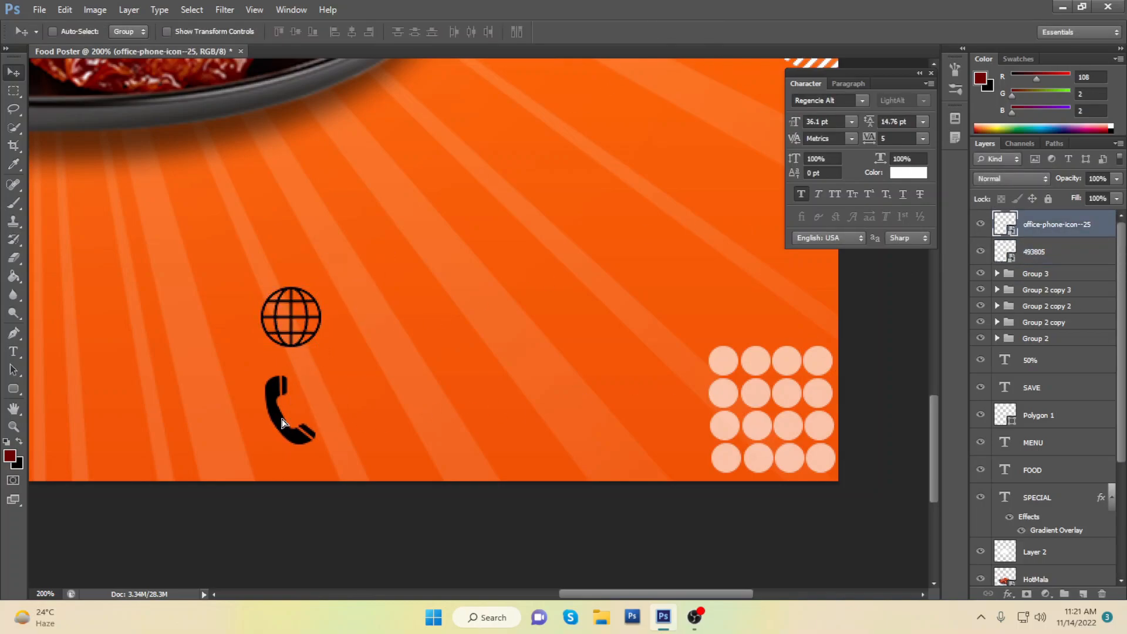
pyautogui.click(1060, 253)
pyautogui.moveTo(314, 327); pyautogui.dragTo(297, 319)
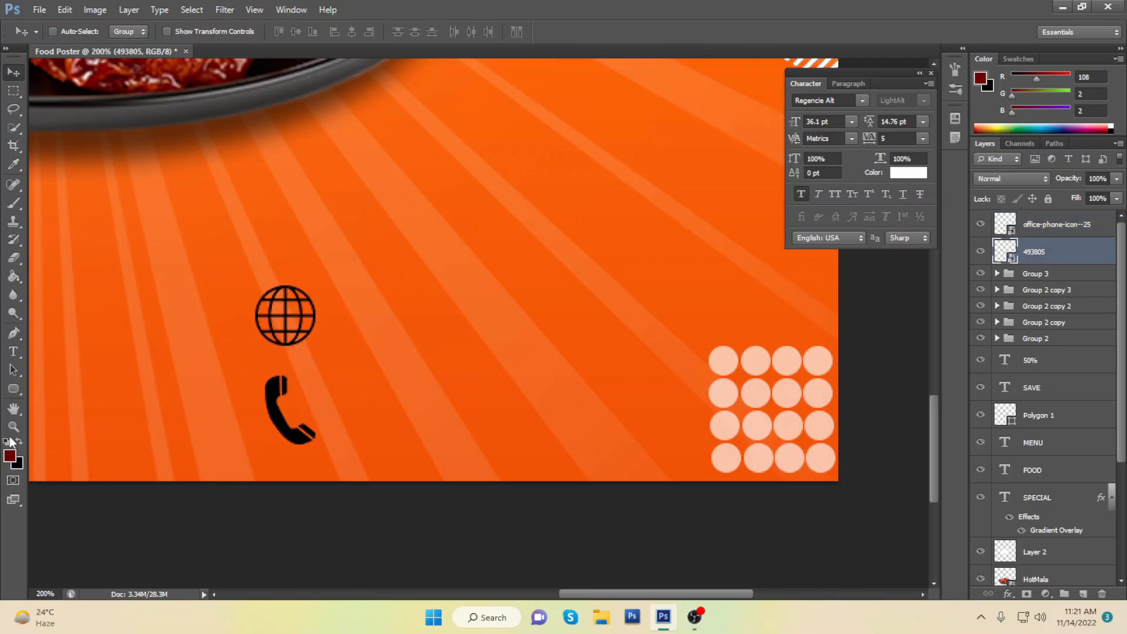
pyautogui.press('t')
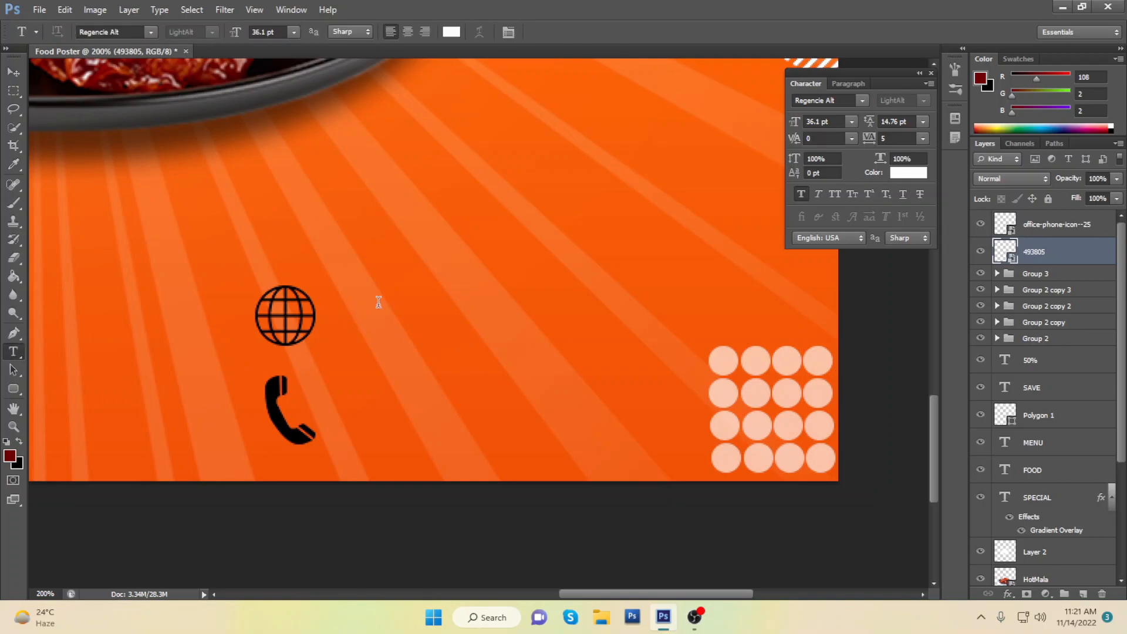
pyautogui.click(338, 286)
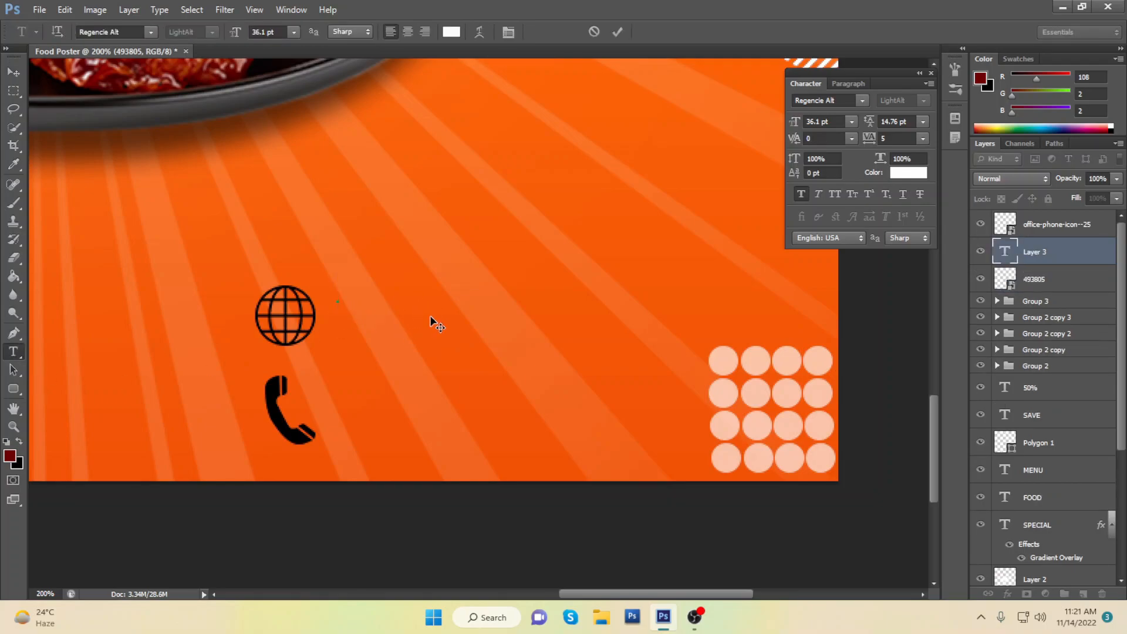
pyautogui.write('www.')
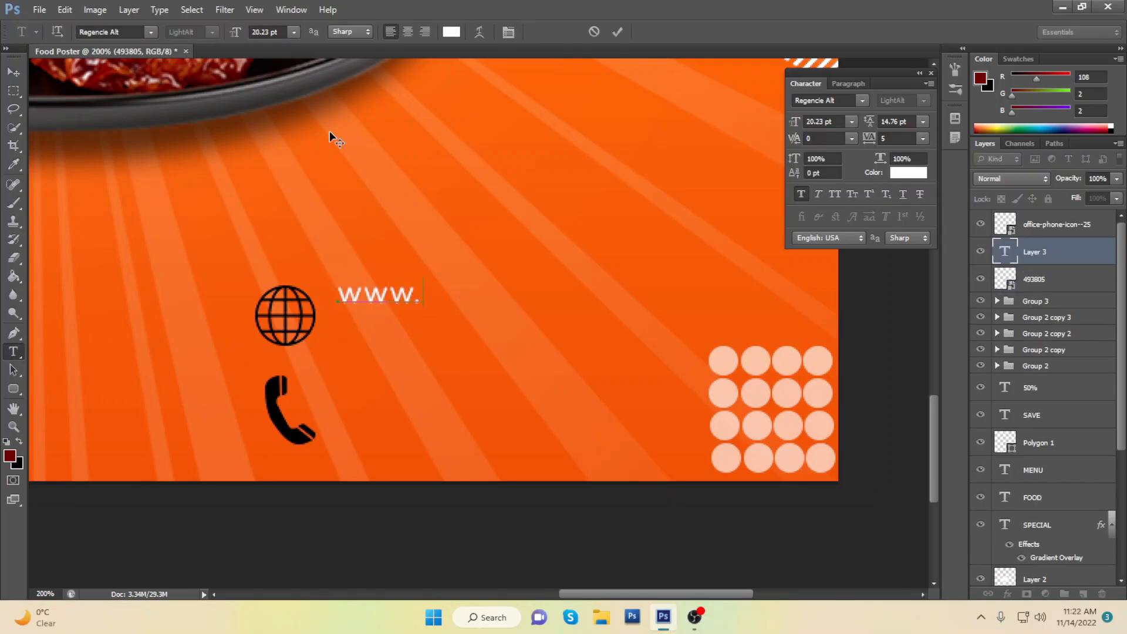
pyautogui.write('website')
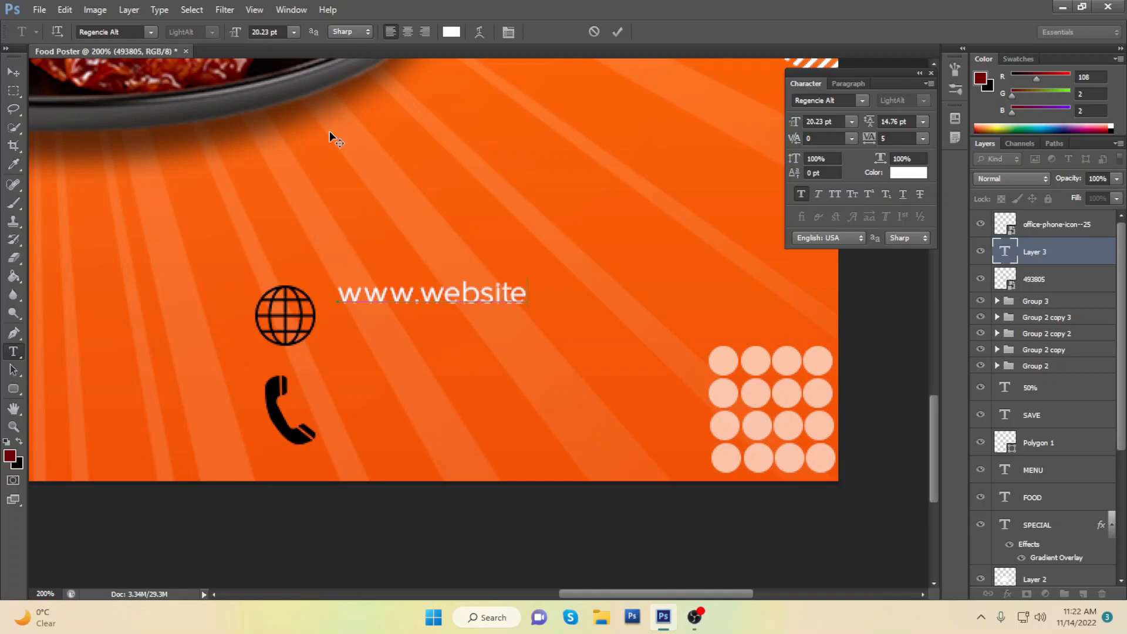
pyautogui.write('.com')
pyautogui.moveTo(397, 312); pyautogui.dragTo(386, 332)
# - Scale the globe icon down to 10.05% and nudge the website text down to center it beside the globe
pyautogui.click(1047, 284)
pyautogui.hotkey('ctrl', 't')
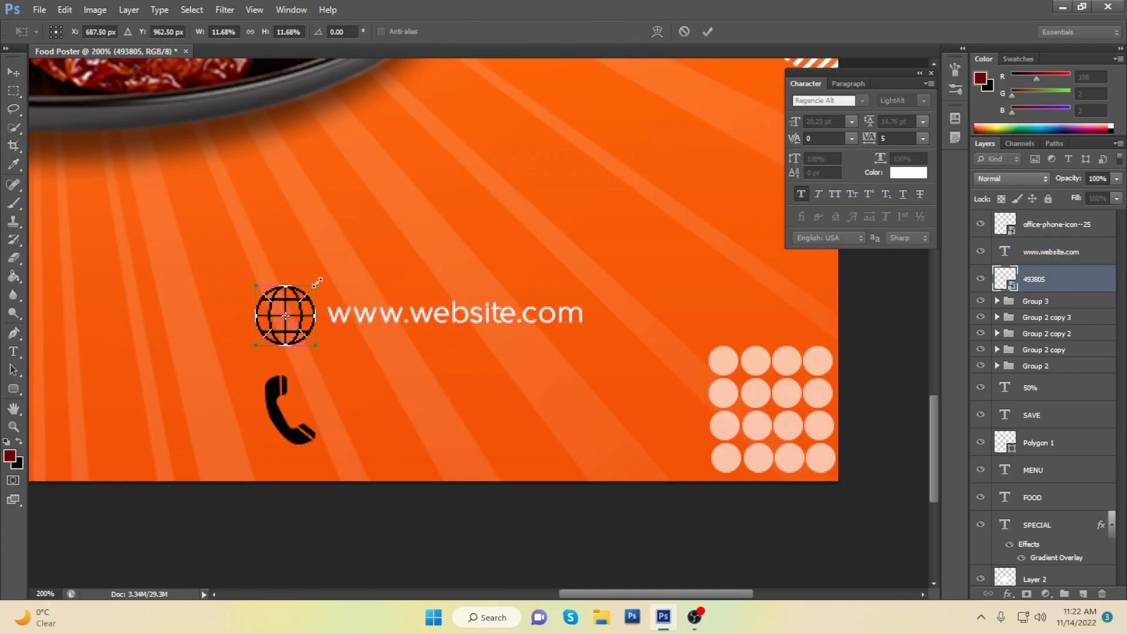
pyautogui.moveTo(317, 281); pyautogui.dragTo(312, 288)
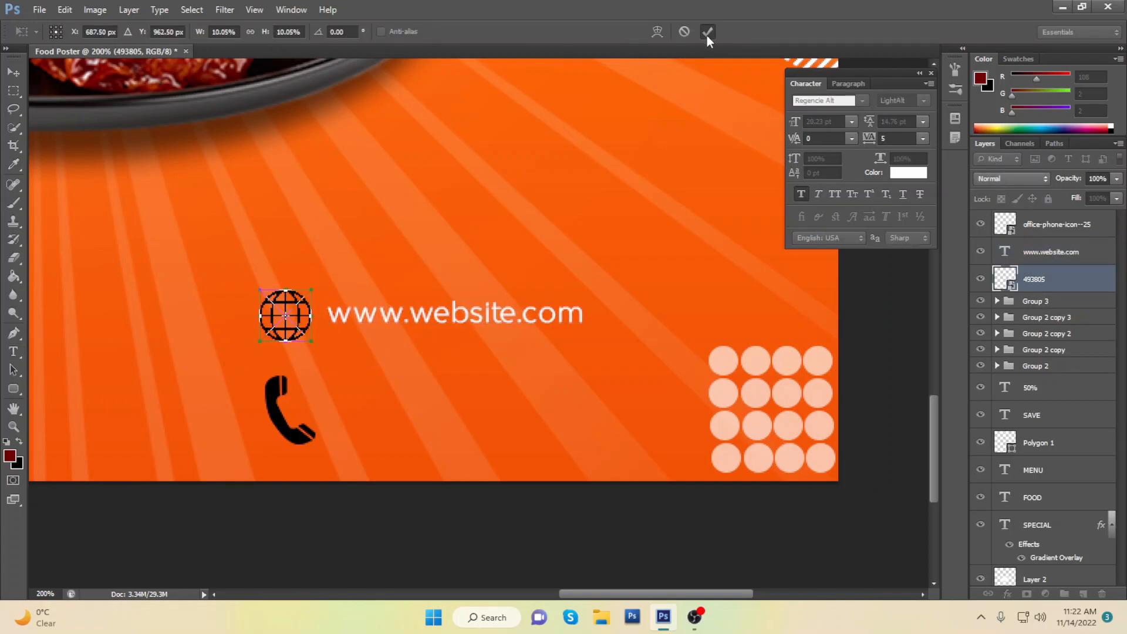
pyautogui.click(707, 32)
pyautogui.press('v')
pyautogui.click(1063, 252)
pyautogui.moveTo(424, 315); pyautogui.dragTo(420, 320)
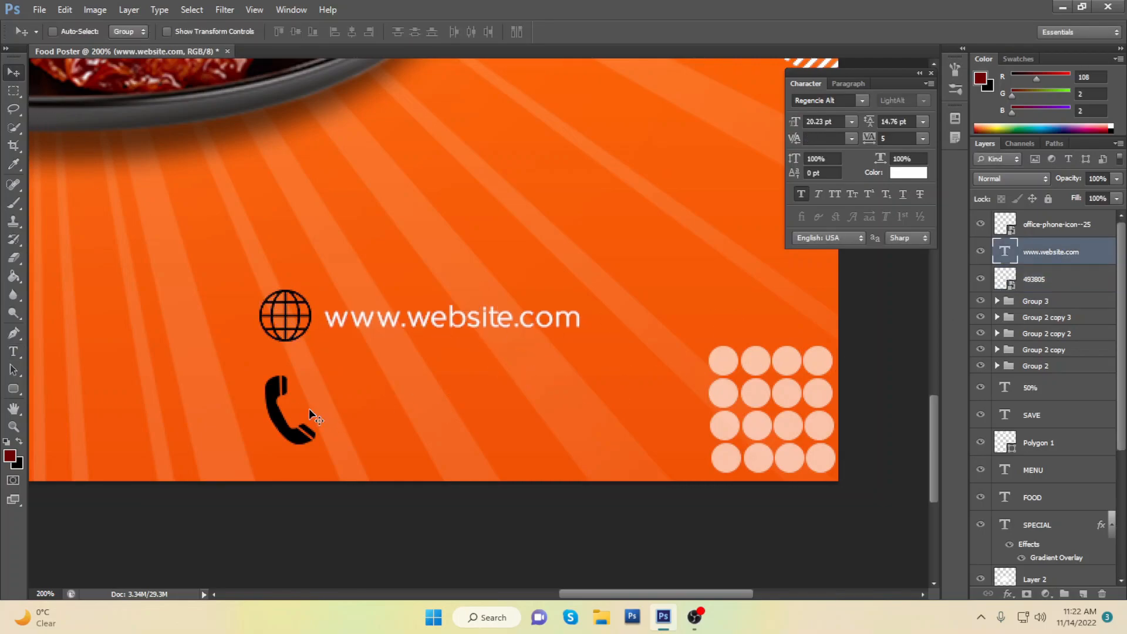
# - Shrink the phone icon slightly and move it up closer to the globe icon
pyautogui.click(1055, 230)
pyautogui.hotkey('ctrl', 't')
pyautogui.moveTo(317, 374); pyautogui.dragTo(315, 378)
pyautogui.moveTo(295, 434); pyautogui.dragTo(293, 421)
pyautogui.click(707, 31)
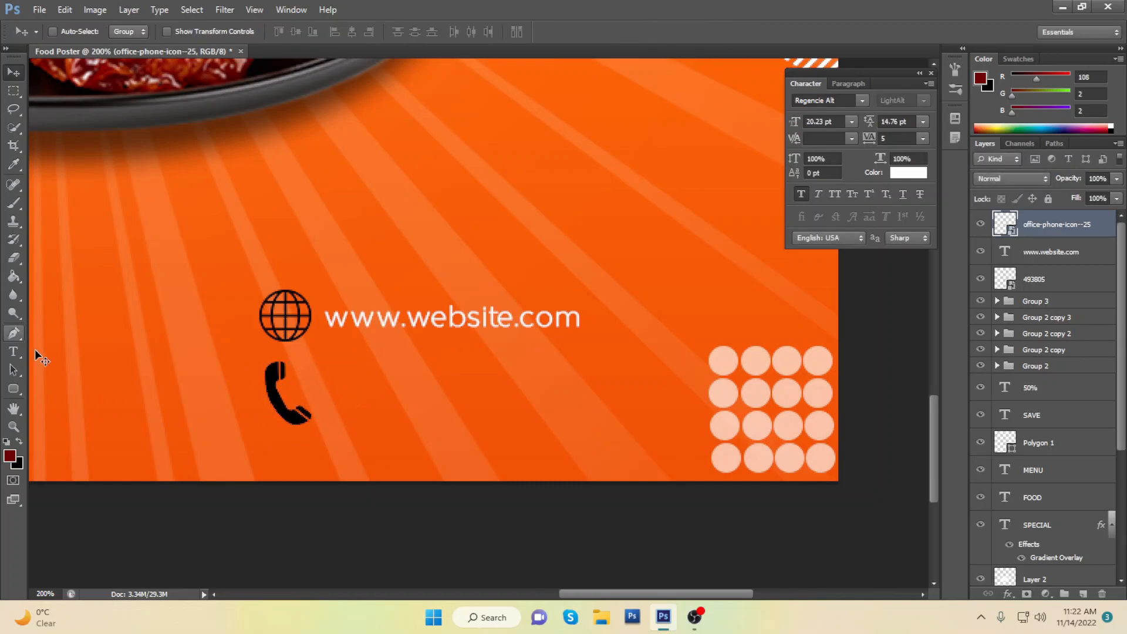
# - Add the contact phone number as white 20.23 pt text and align it beside the phone icon under the website text
pyautogui.click(13, 351)
pyautogui.click(346, 400)
pyautogui.write('1')
pyautogui.press('BackSpace')
pyautogui.write('0123456789')
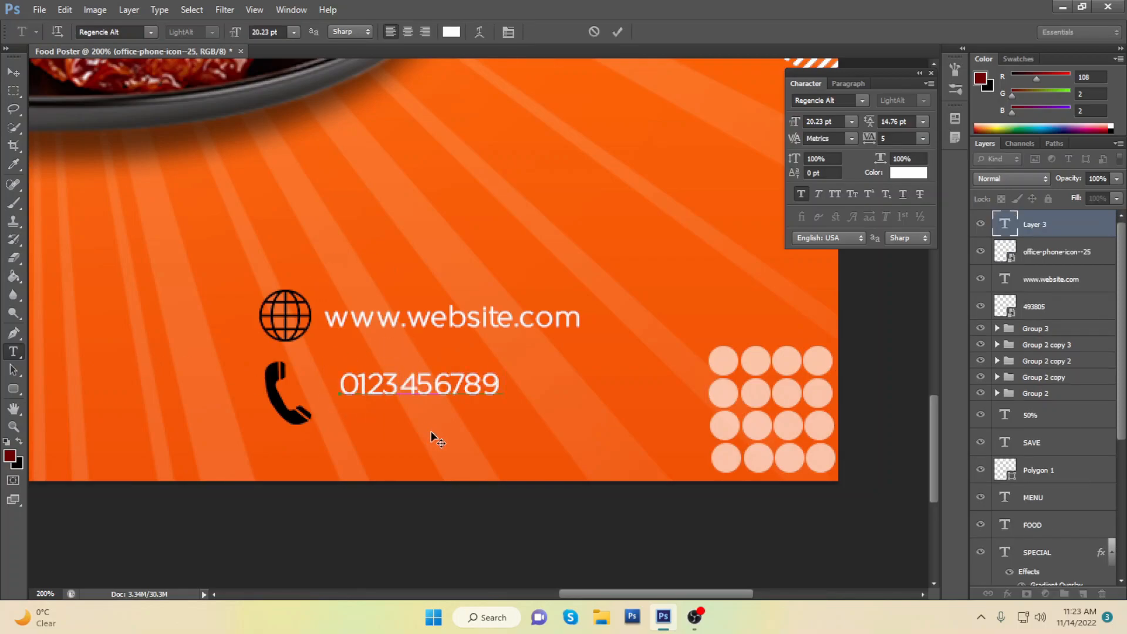
pyautogui.click(13, 72)
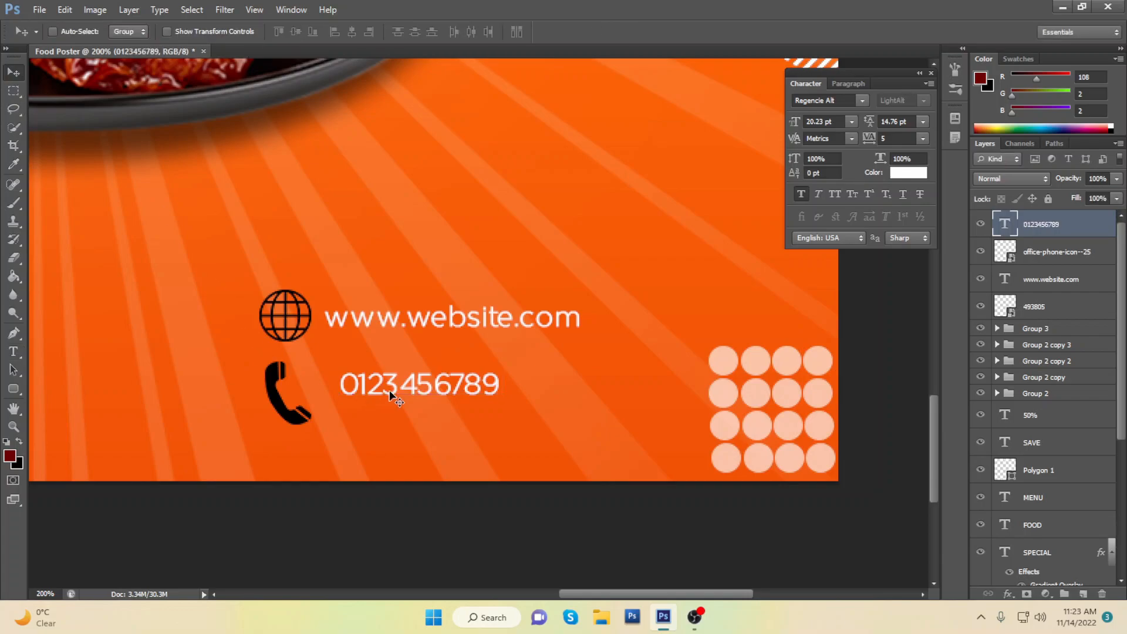
pyautogui.moveTo(389, 395); pyautogui.dragTo(376, 402)
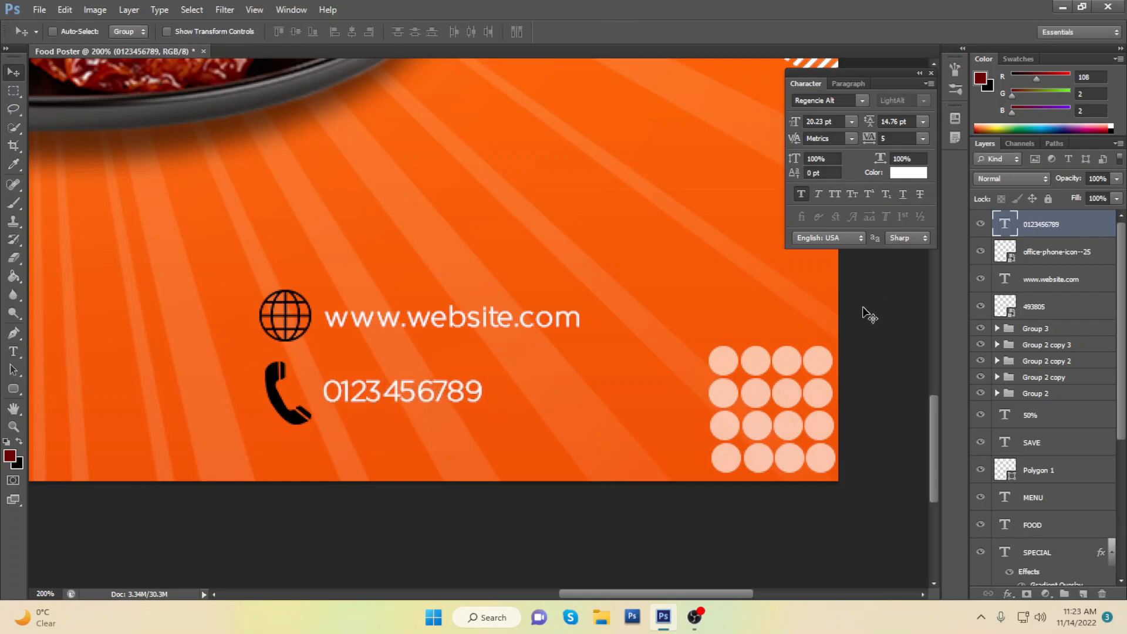
# - Select both contact icons with their texts and move them right and down, close to the lower-right dot pattern
pyautogui.hotkey('ctrl', '-')
pyautogui.hotkey('ctrl', '-')
pyautogui.hotkey('ctrl', '-')
pyautogui.hotkey('ctrl', '-')
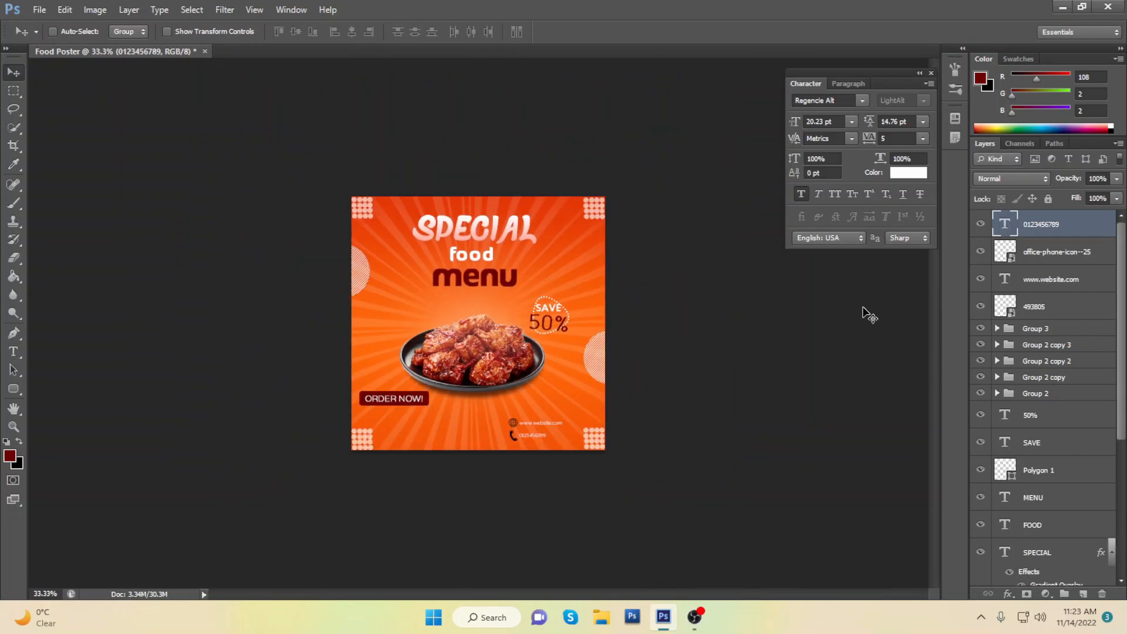
pyautogui.keyDown('shift'); pyautogui.click(1056, 310); pyautogui.keyUp('shift')
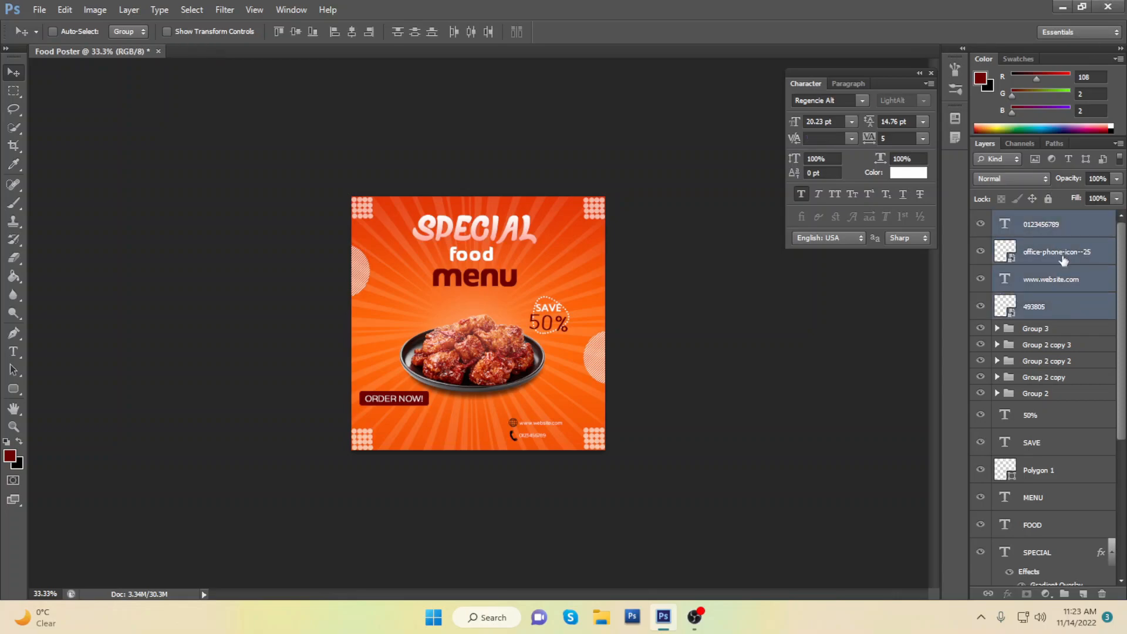
pyautogui.moveTo(532, 448)
pyautogui.mouseDown()
pyautogui.moveTo(588, 434)
pyautogui.moveTo(546, 447)
pyautogui.mouseUp()
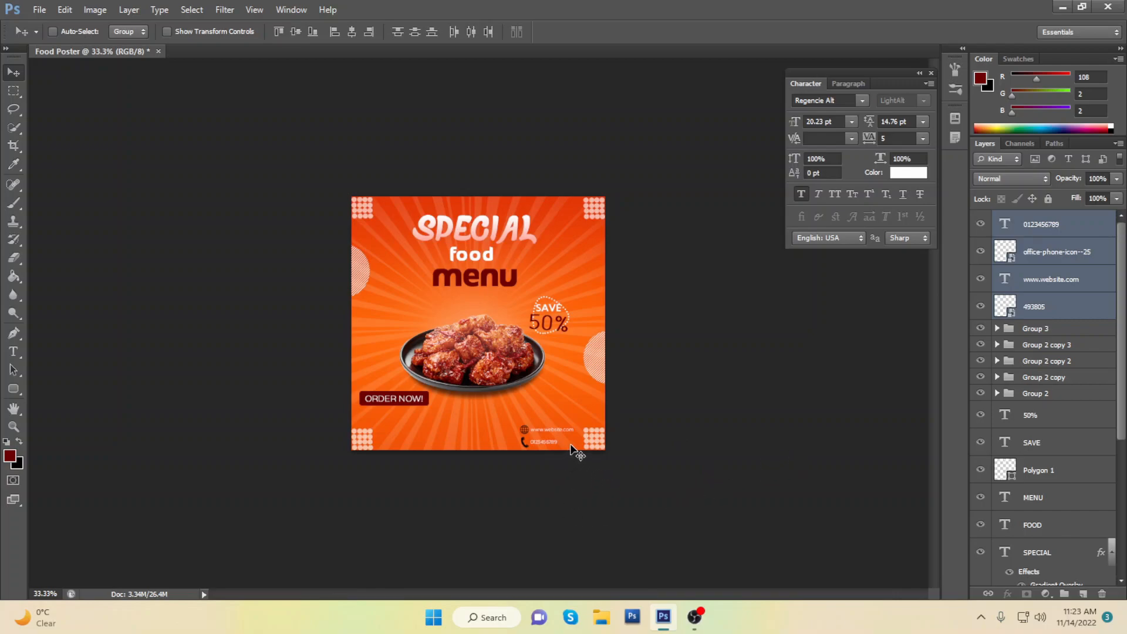
pyautogui.hotkey('ctrl', '+')
pyautogui.hotkey('ctrl', '+')
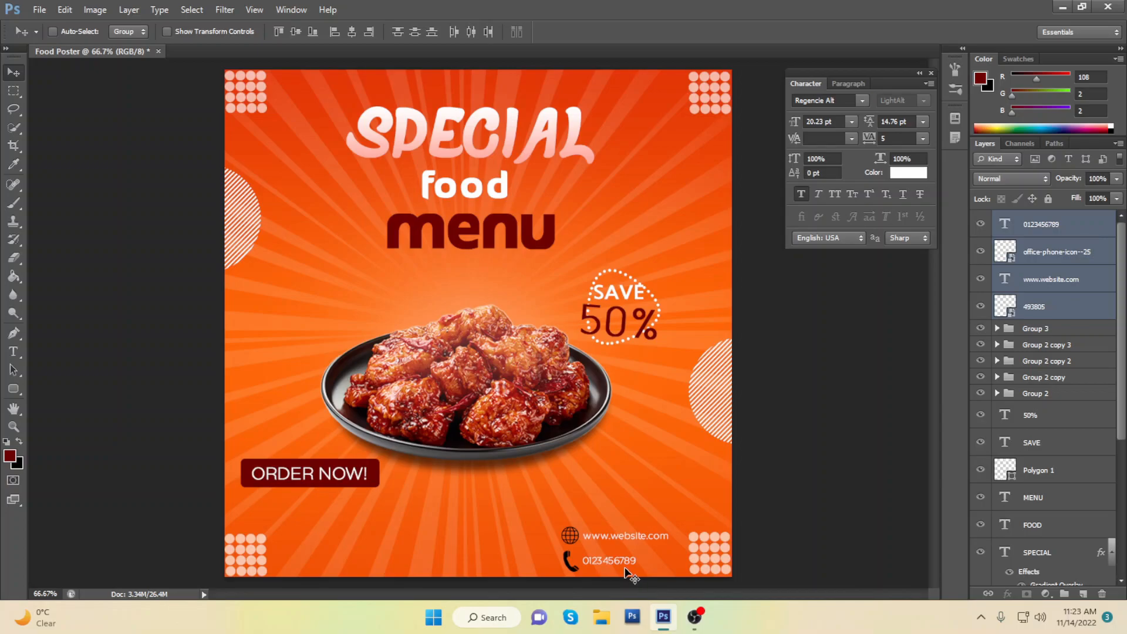
pyautogui.doubleClick(1005, 223)
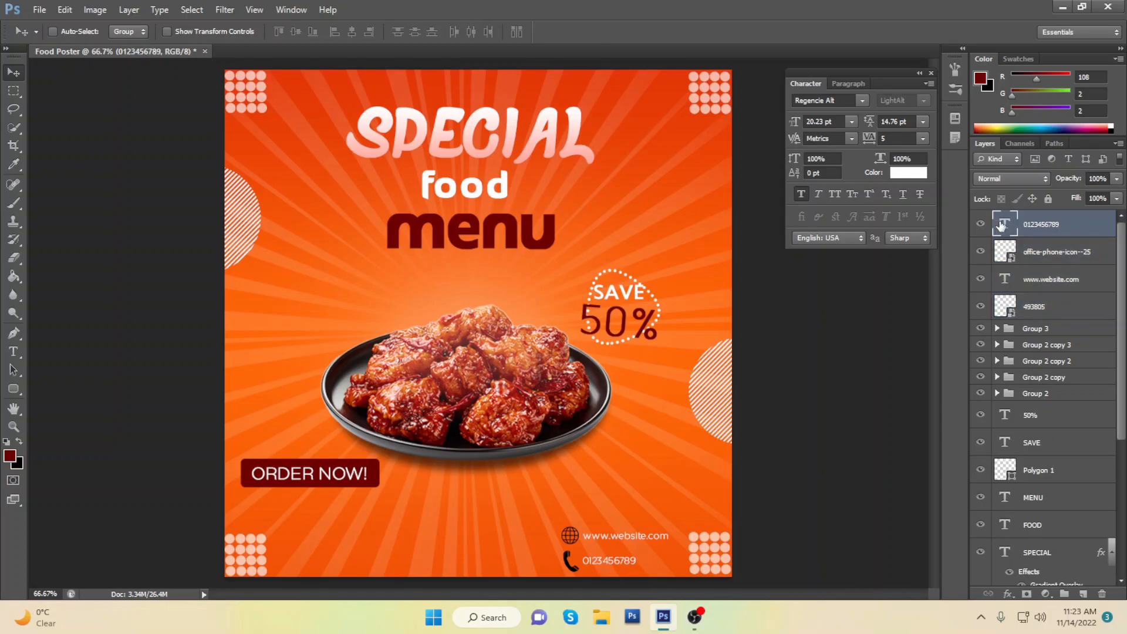
pyautogui.click(605, 560)
pyautogui.write('-')
pyautogui.hotkey('ctrl', 'z')
pyautogui.click(615, 33)
# - Insert a hyphen after the fourth digit of the phone number text
pyautogui.doubleClick(1004, 225)
pyautogui.click(606, 561)
pyautogui.write('-')
pyautogui.click(616, 32)
pyautogui.press('v')
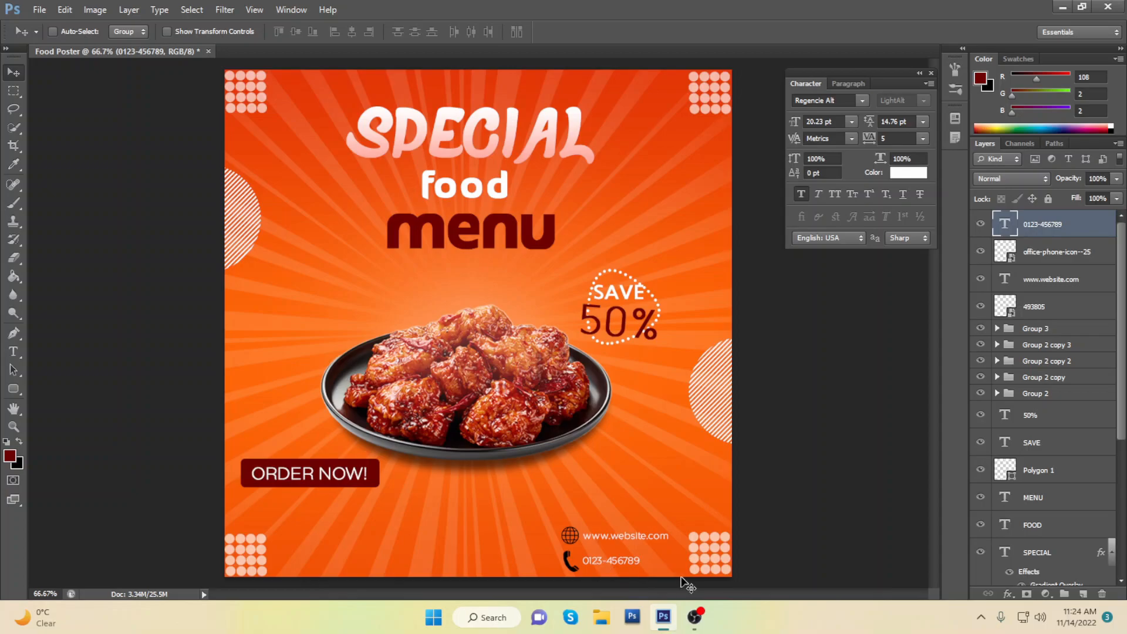
# - Nudge the website text and the phone number text slightly up beside their icons
pyautogui.click(1010, 275)
pyautogui.moveTo(607, 538); pyautogui.dragTo(603, 561)
pyautogui.click(1042, 223)
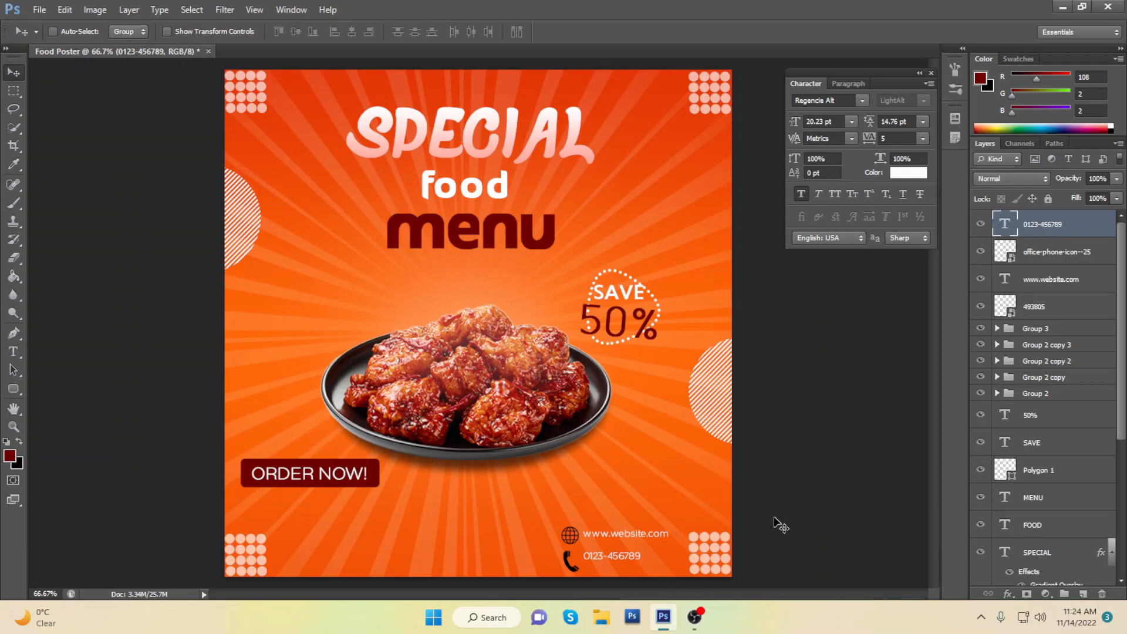
# - Select the dot pattern group "Group 2 copy 3"
pyautogui.hotkey('ctrl', '+')
pyautogui.moveTo(749, 386); pyautogui.dragTo(722, 199)
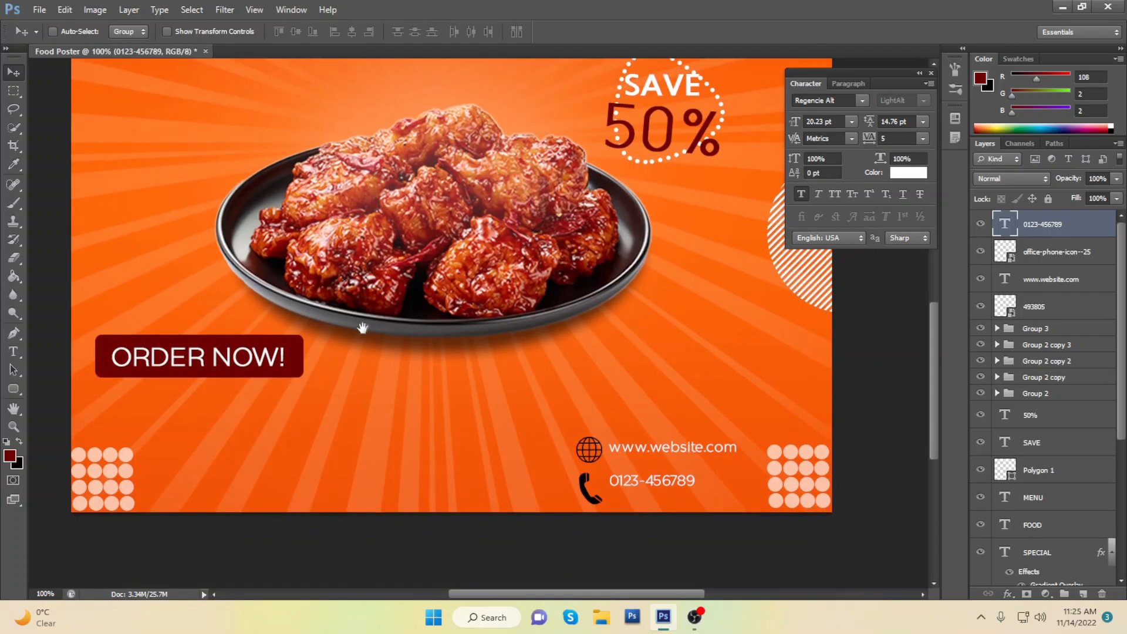
pyautogui.moveTo(402, 299); pyautogui.dragTo(367, 257)
pyautogui.moveTo(835, 321); pyautogui.dragTo(620, 497)
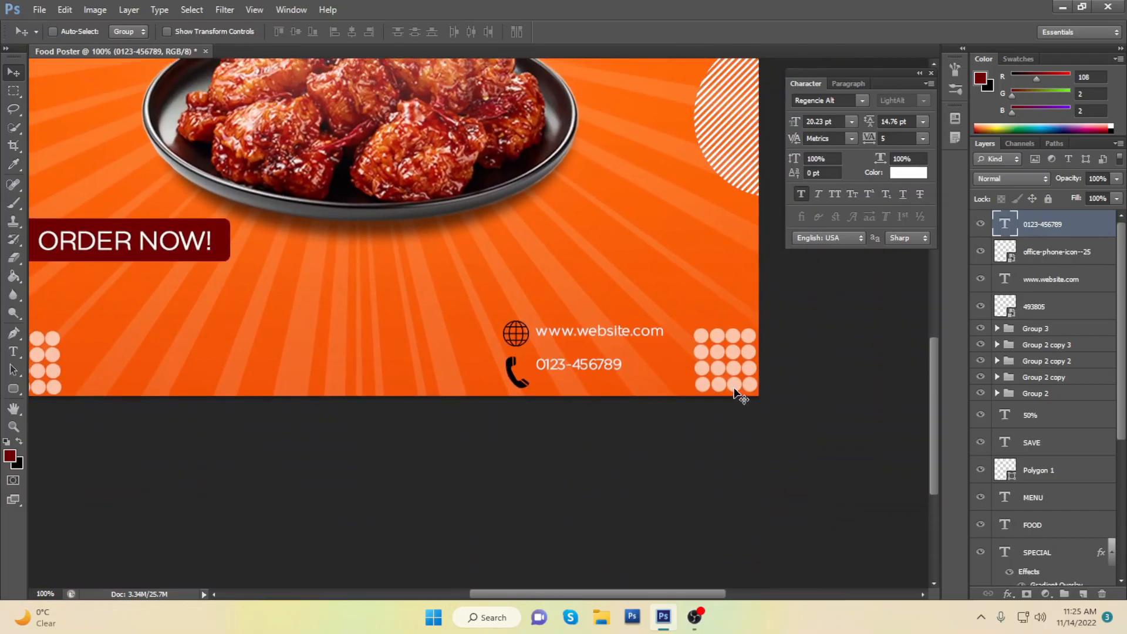
pyautogui.click(986, 346)
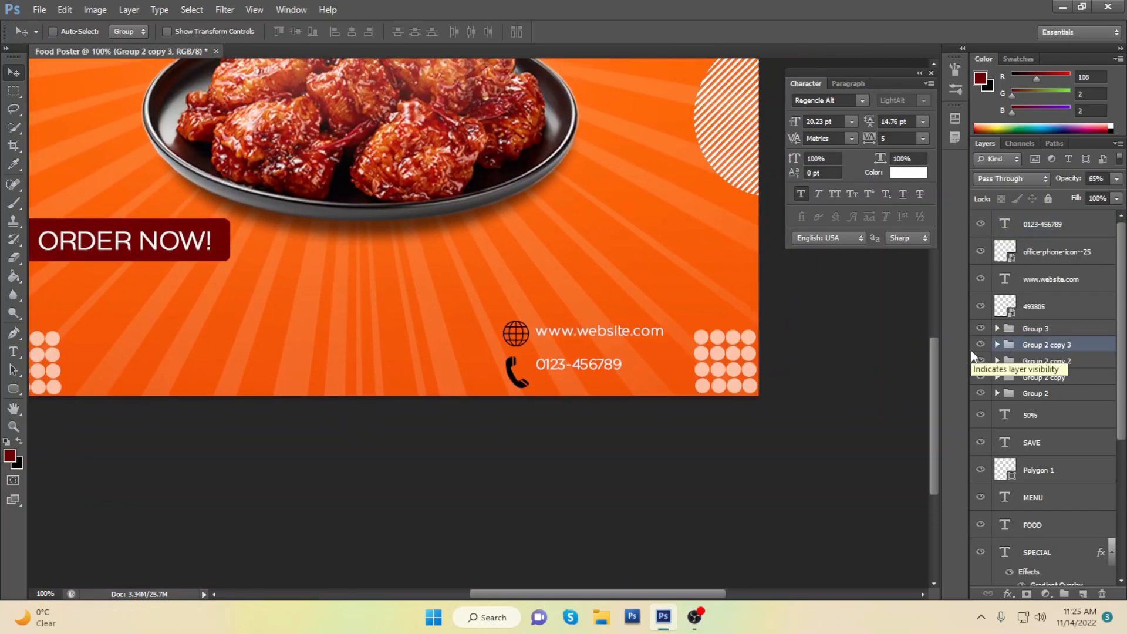